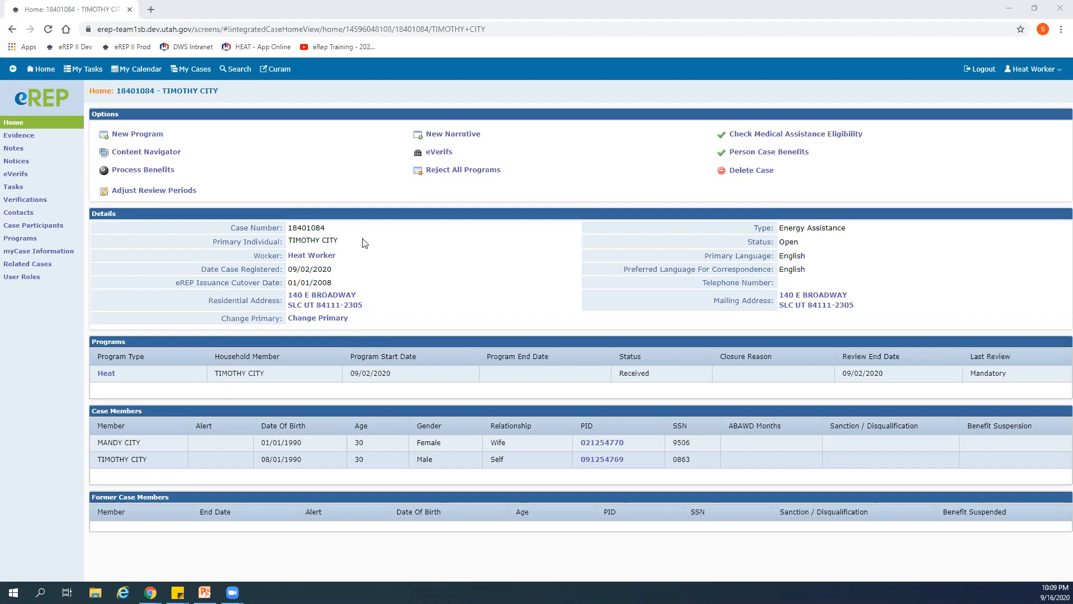
- Open the New Program search in the case's eVerifs history and review the primary individual's Work Number pay details from Wal-Mart
click(434, 156)
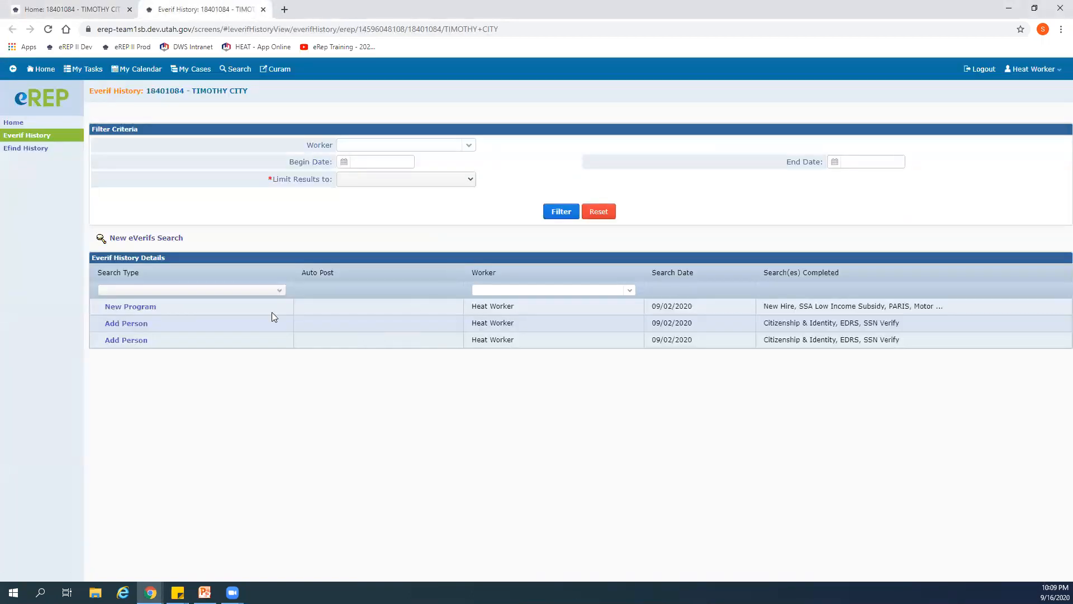
click(114, 306)
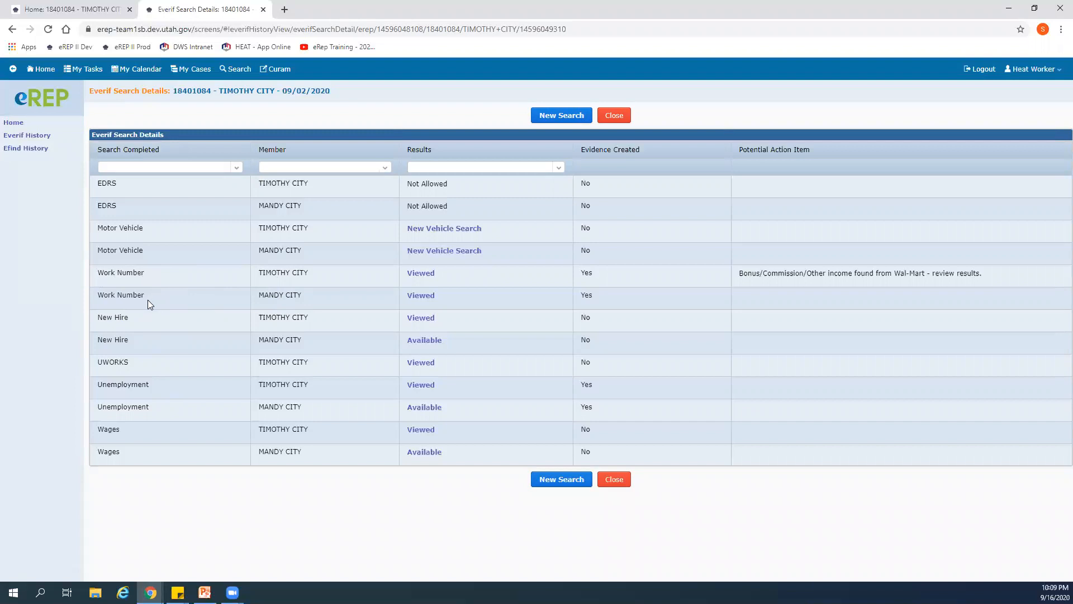
click(420, 273)
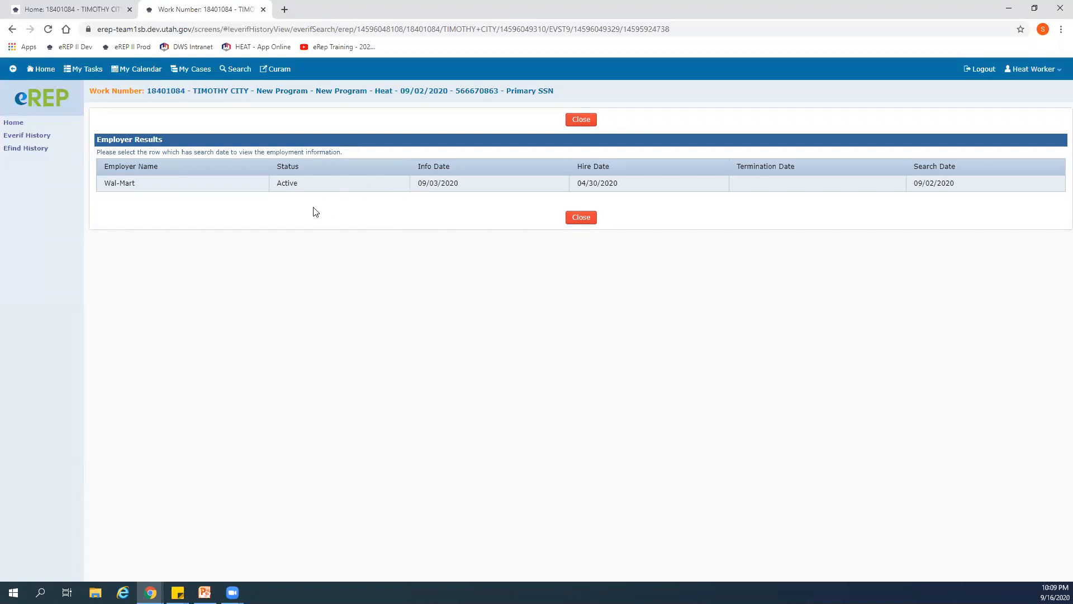
click(147, 186)
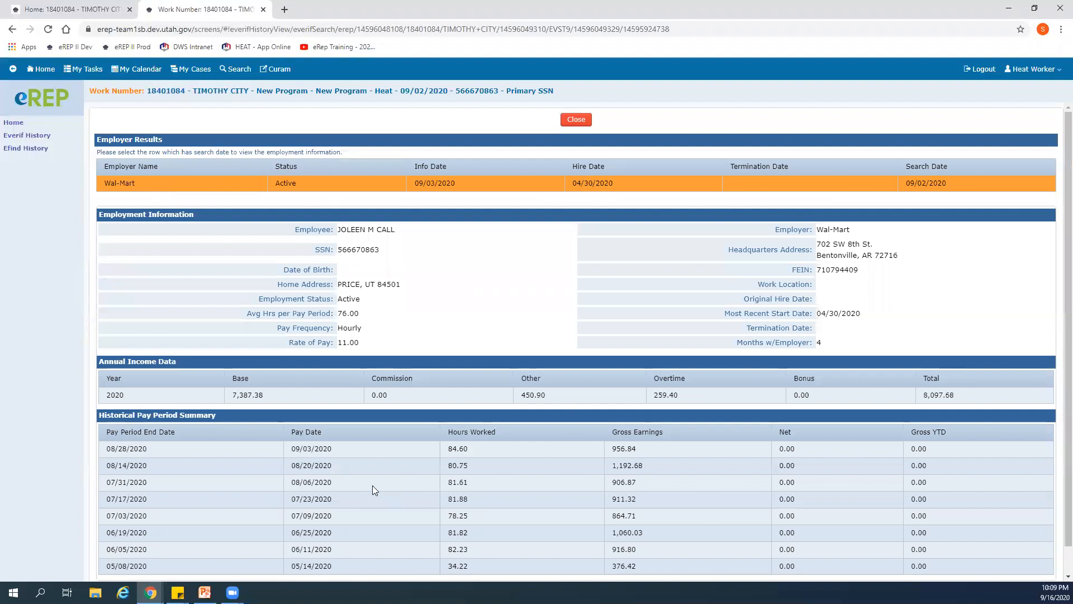
scroll(372, 489, down, 1)
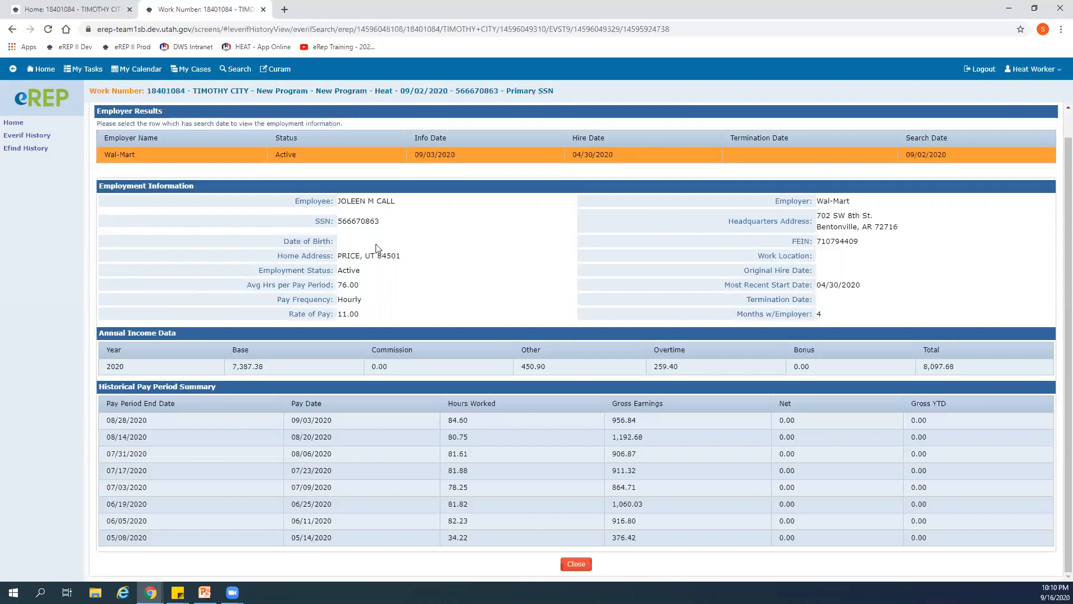
- Return to the case home and open the Earned Income evidence for the case
click(67, 8)
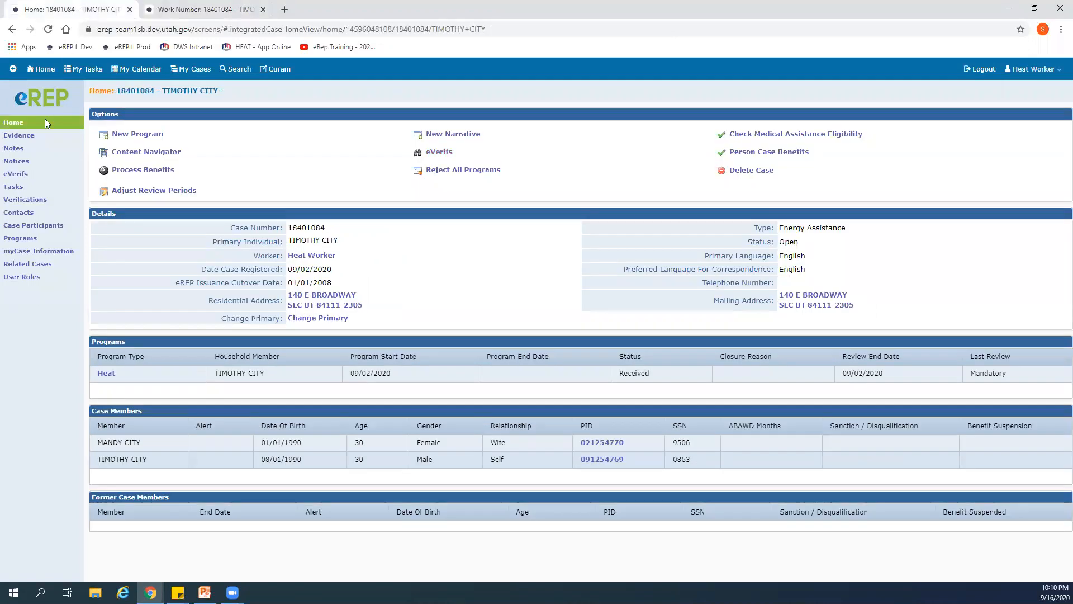
click(29, 136)
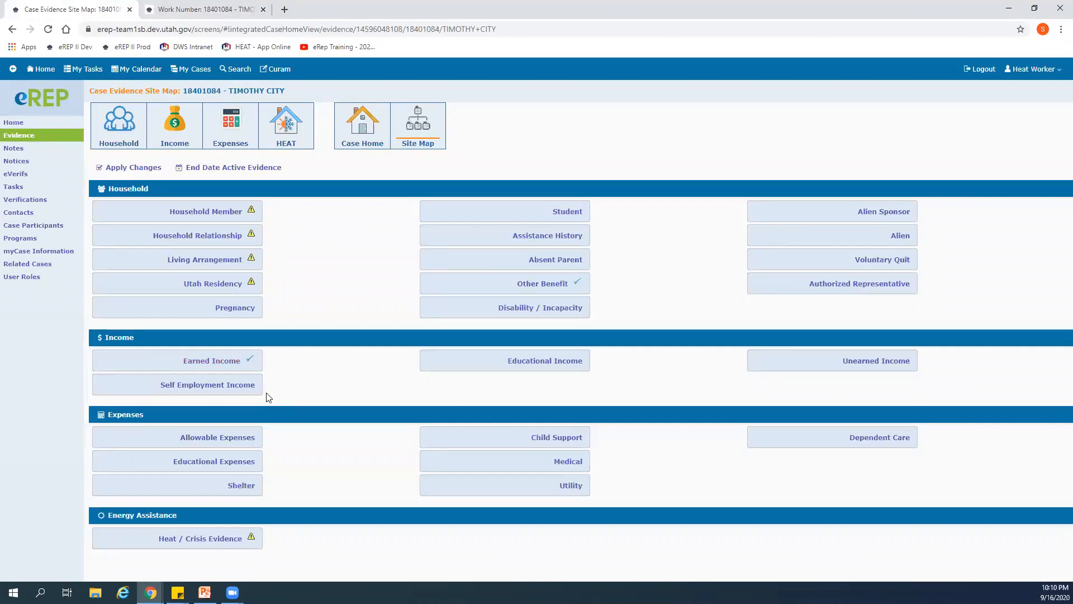
click(206, 363)
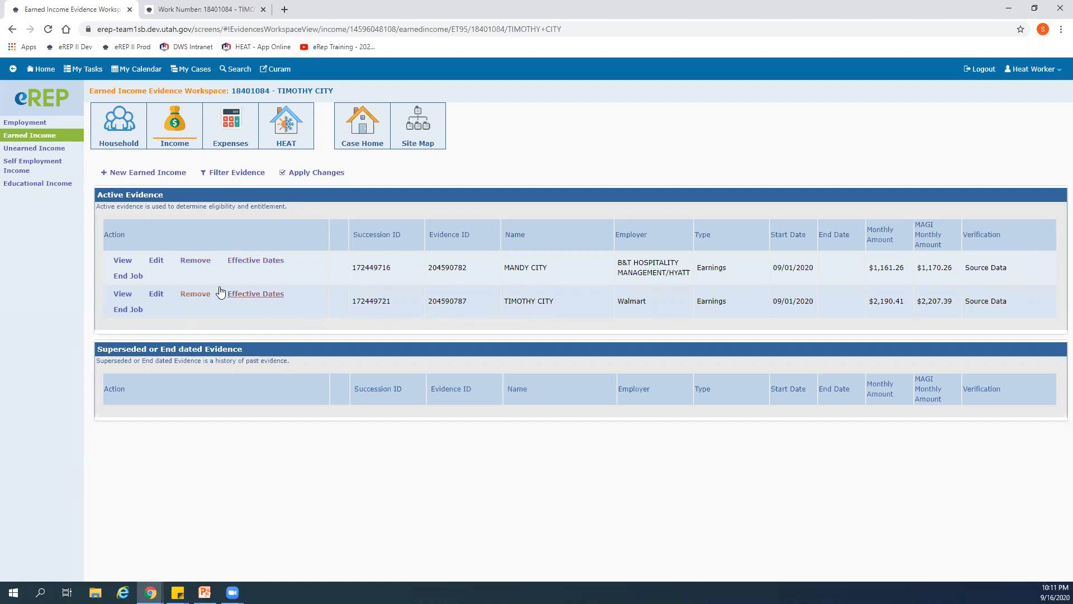
- Open the B&T Hospitality Management/Hyatt earned income record for editing and examine its earning summary and calculation
click(155, 261)
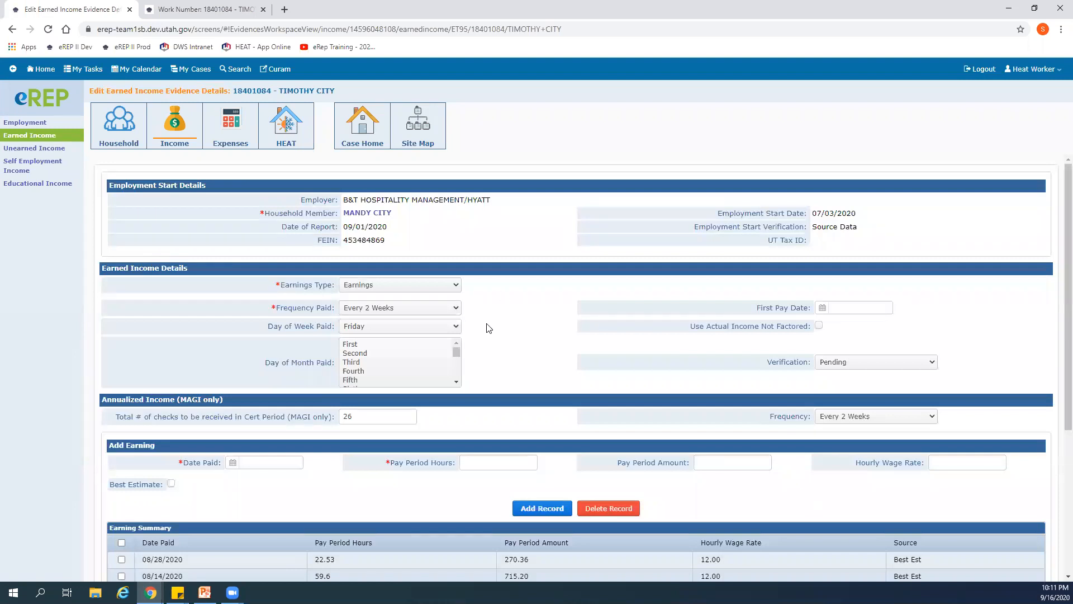
scroll(486, 327, down, 1)
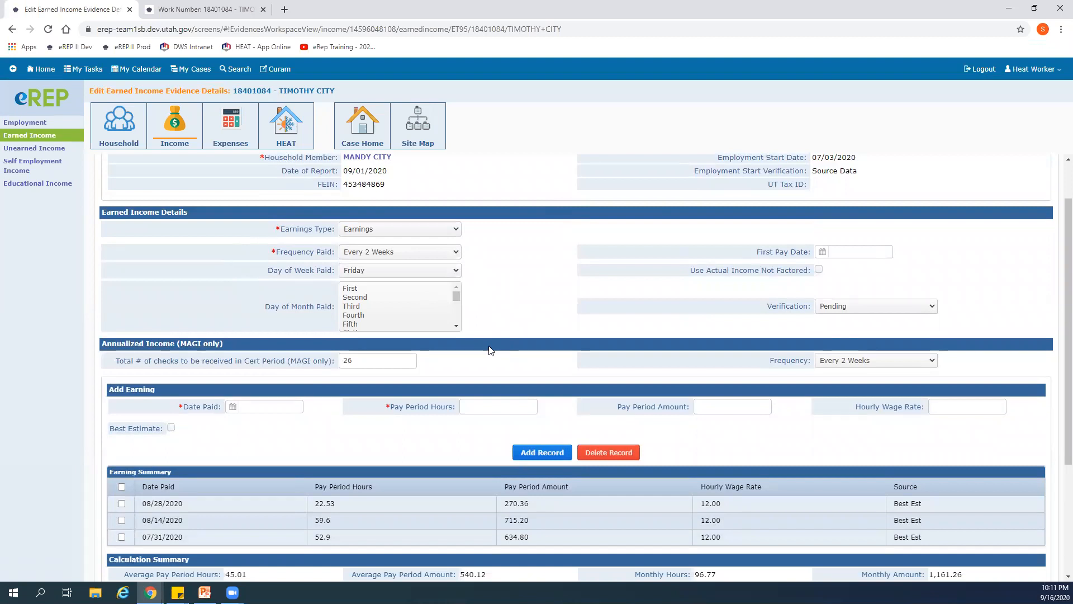
scroll(489, 351, down, 3)
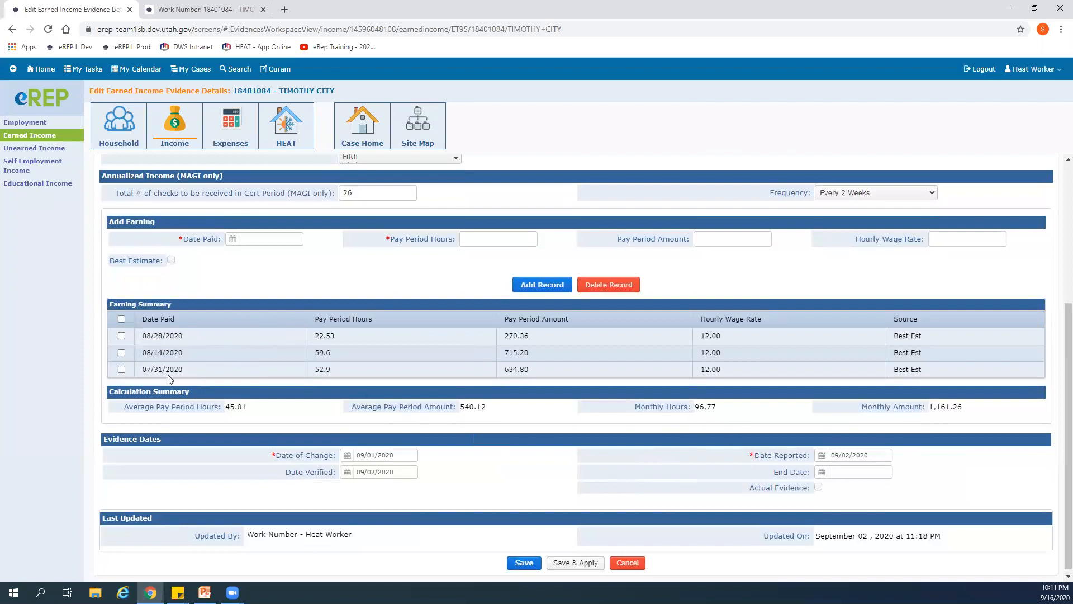
scroll(266, 377, up, 2)
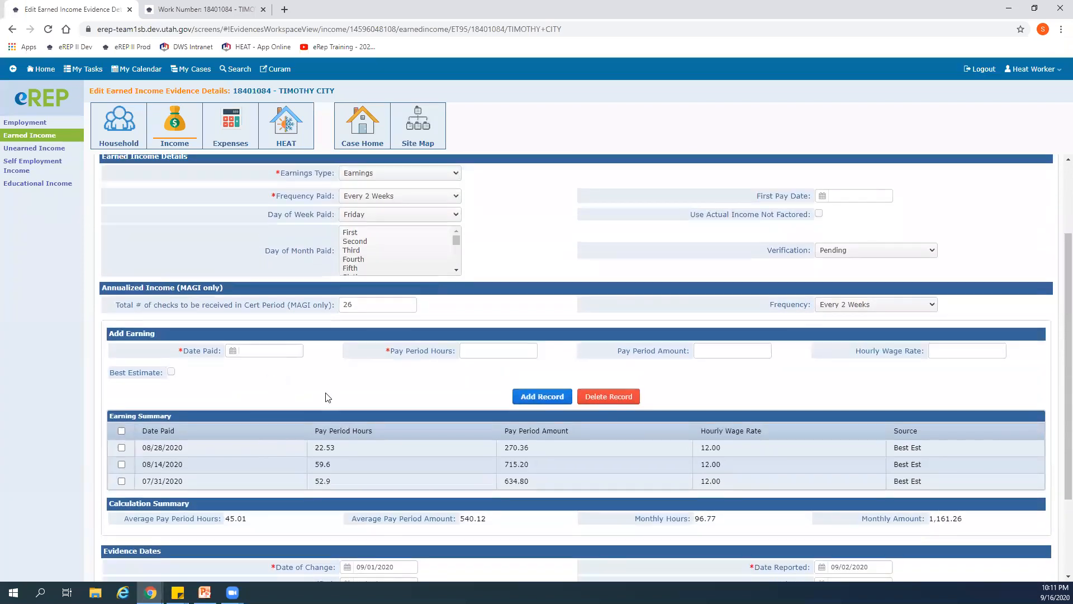
scroll(328, 398, down, 2)
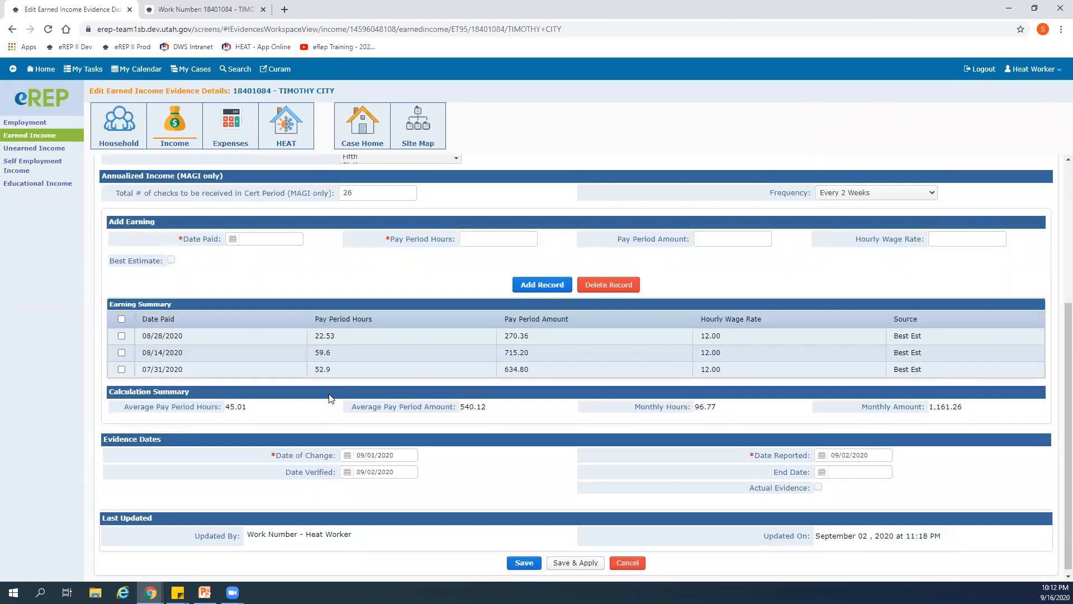
- Leave the Hyatt earned income record and remove both active earned income records, Hyatt and Walmart
scroll(511, 439, up, 3)
scroll(511, 439, down, 3)
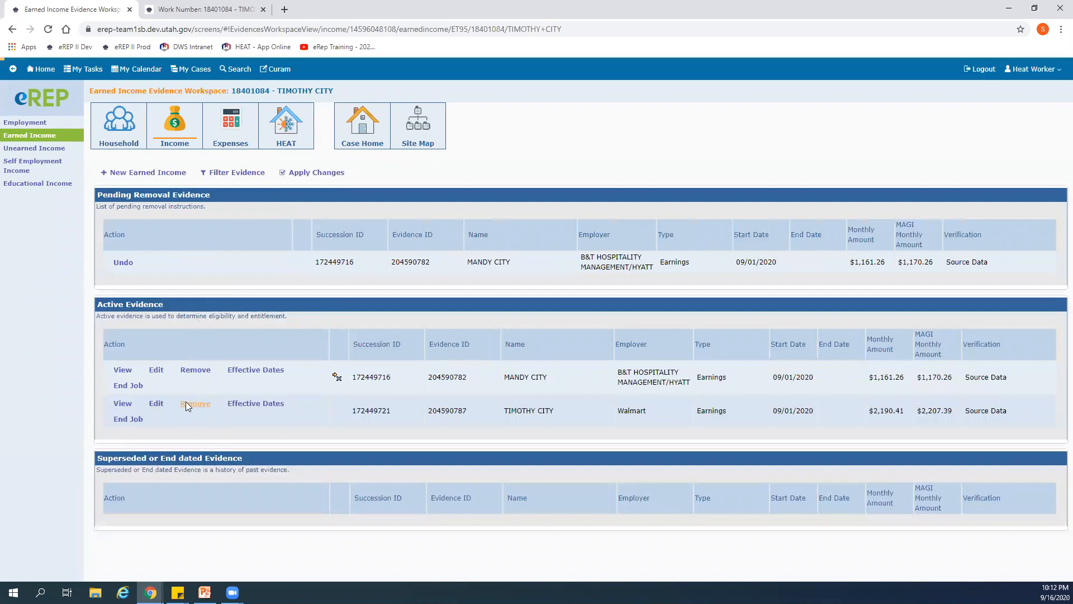
click(186, 402)
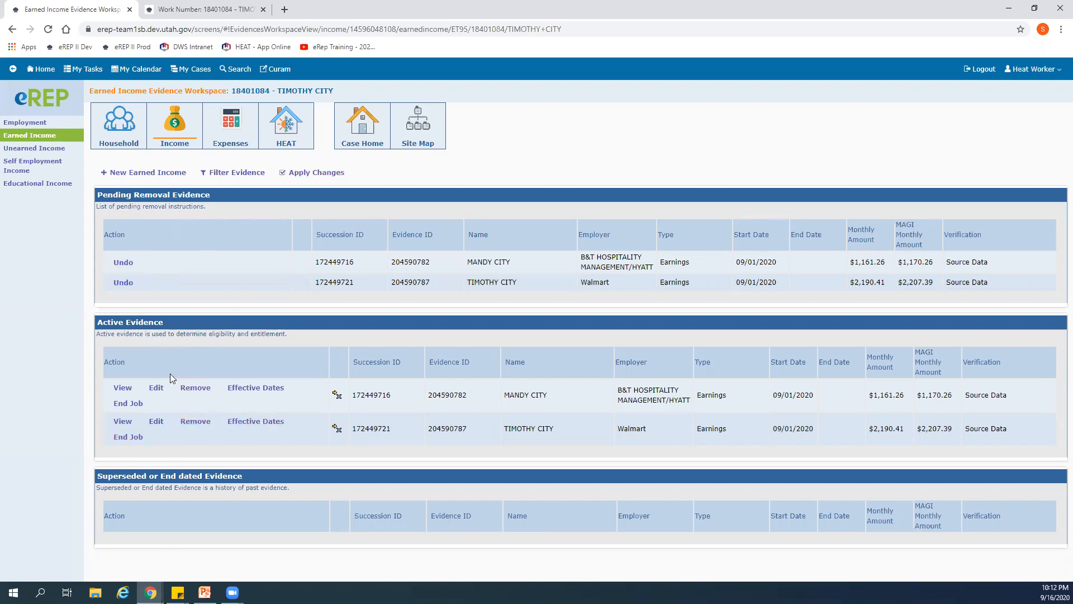
click(144, 173)
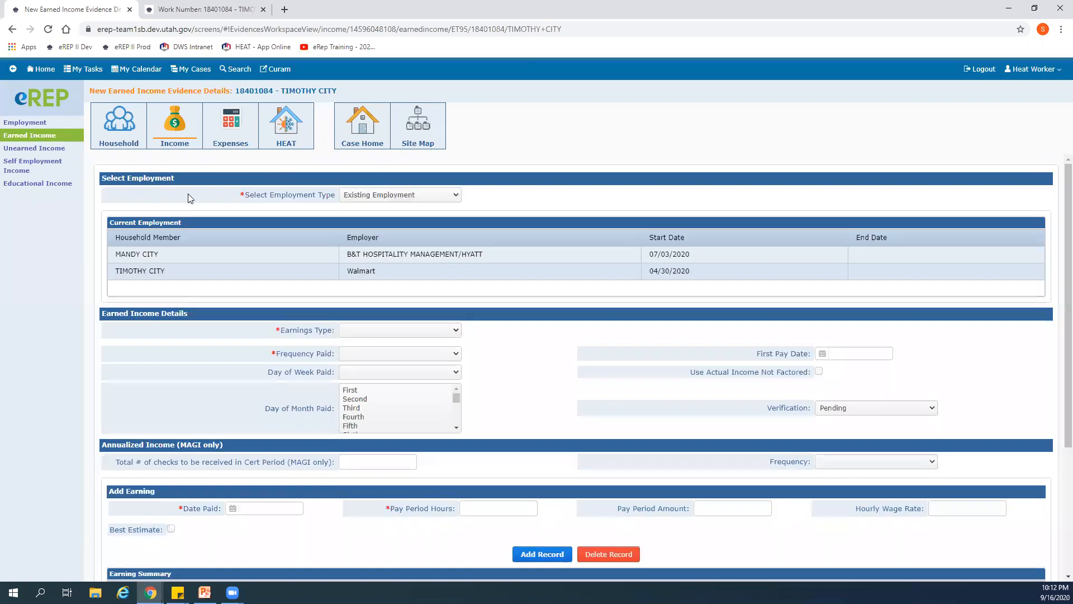
click(213, 14)
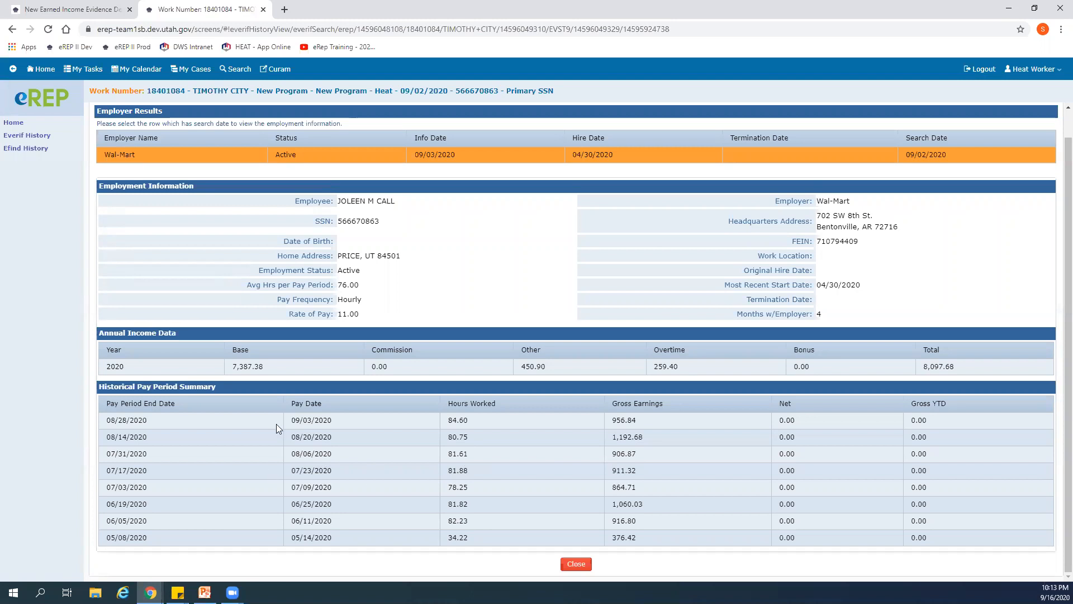
click(66, 9)
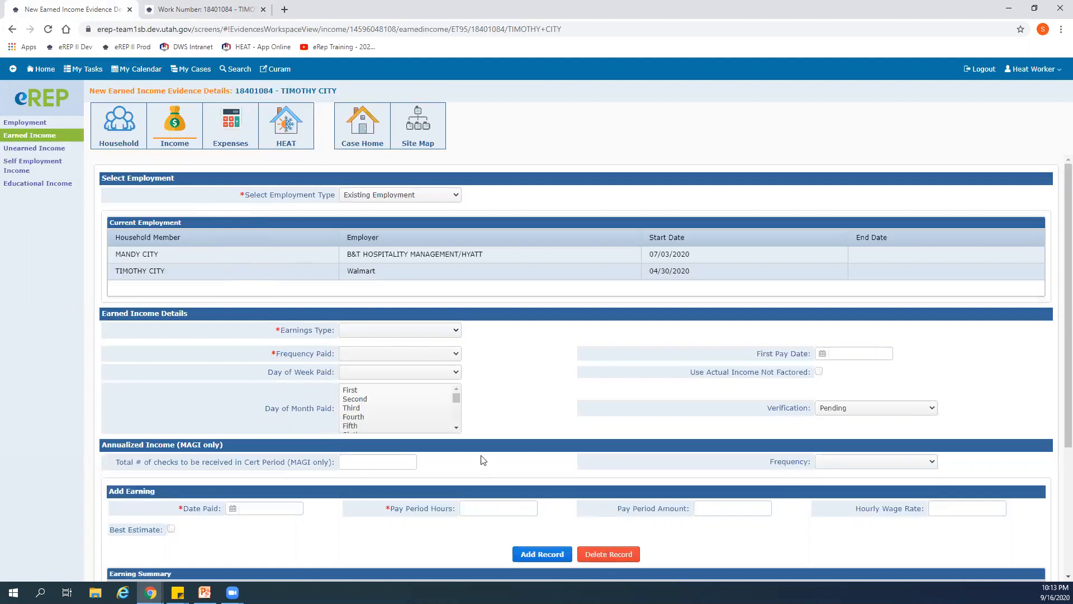
scroll(481, 457, down, 3)
click(585, 556)
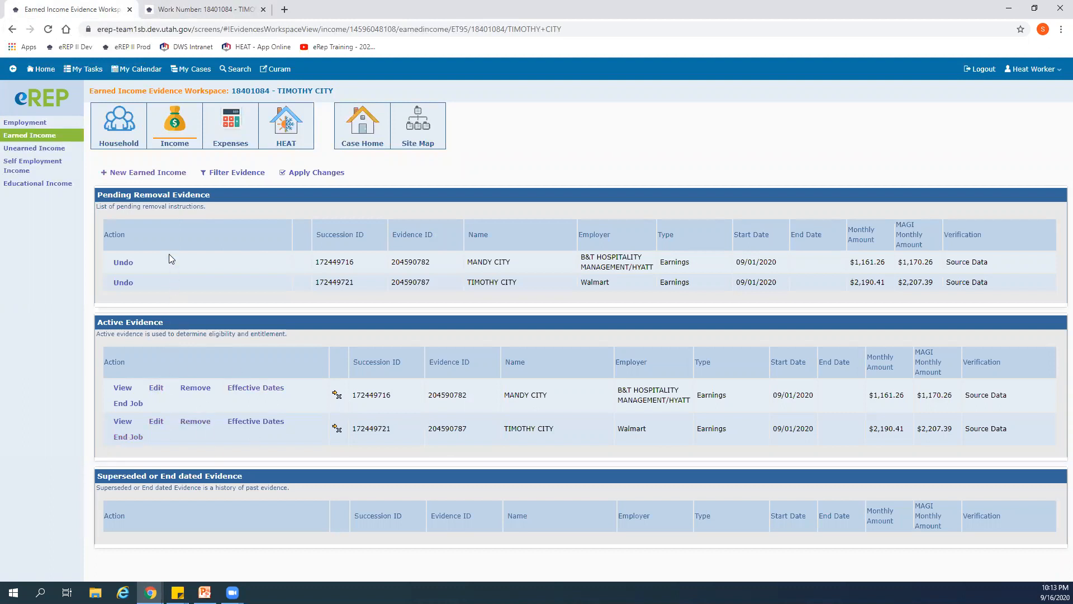
- Start a new earned income record and select the existing Walmart employment
click(154, 174)
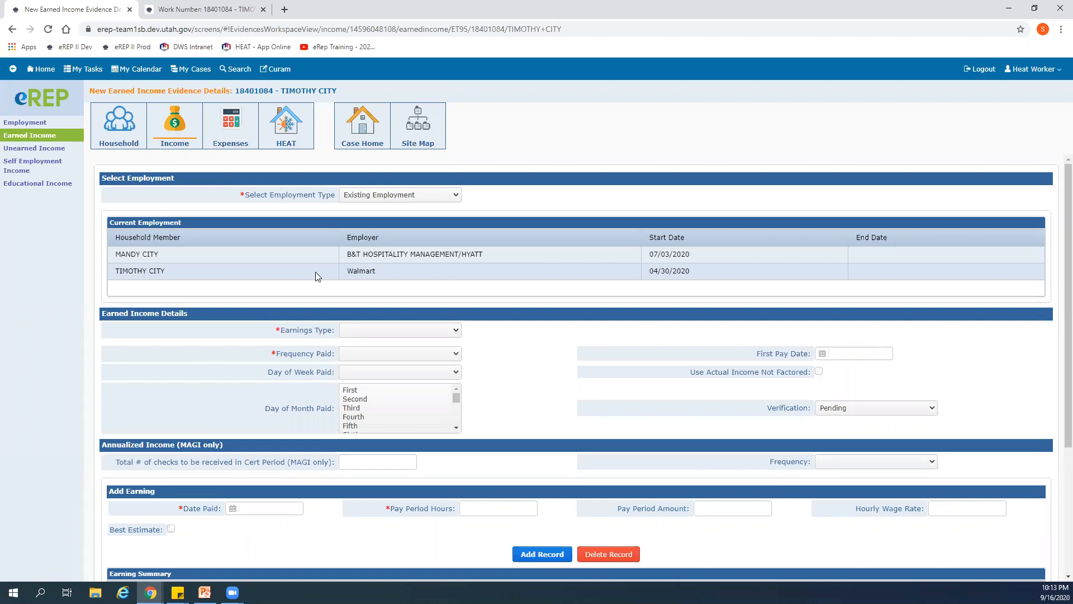
click(154, 274)
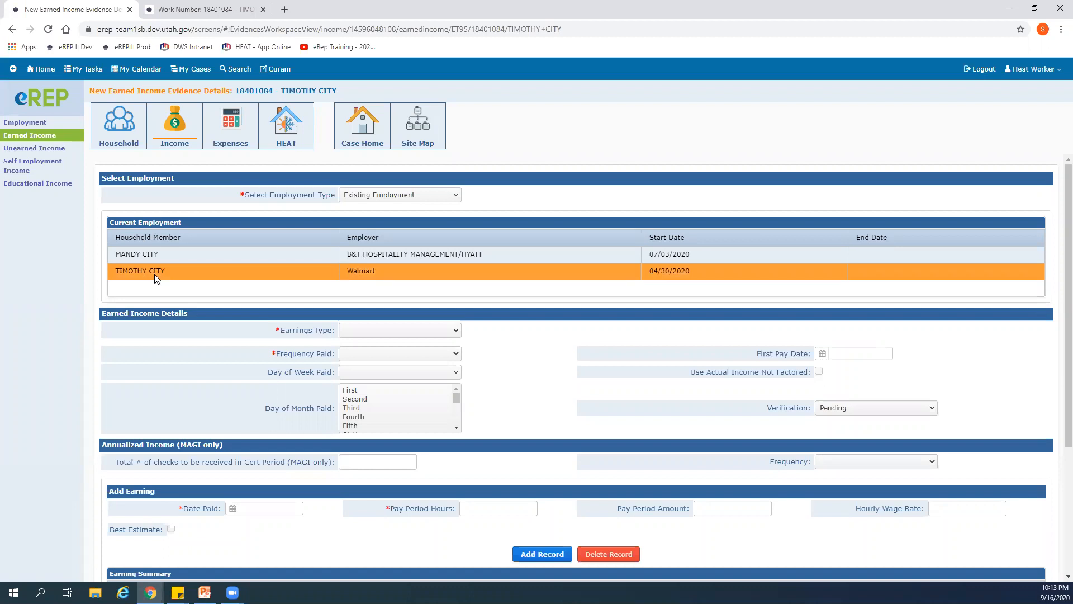
click(149, 255)
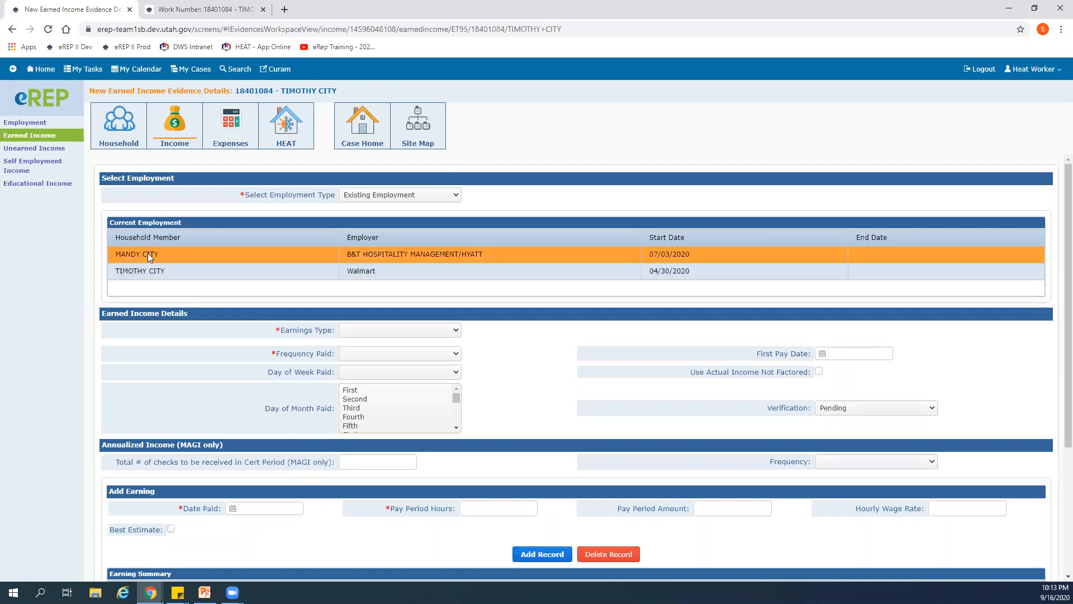
click(144, 274)
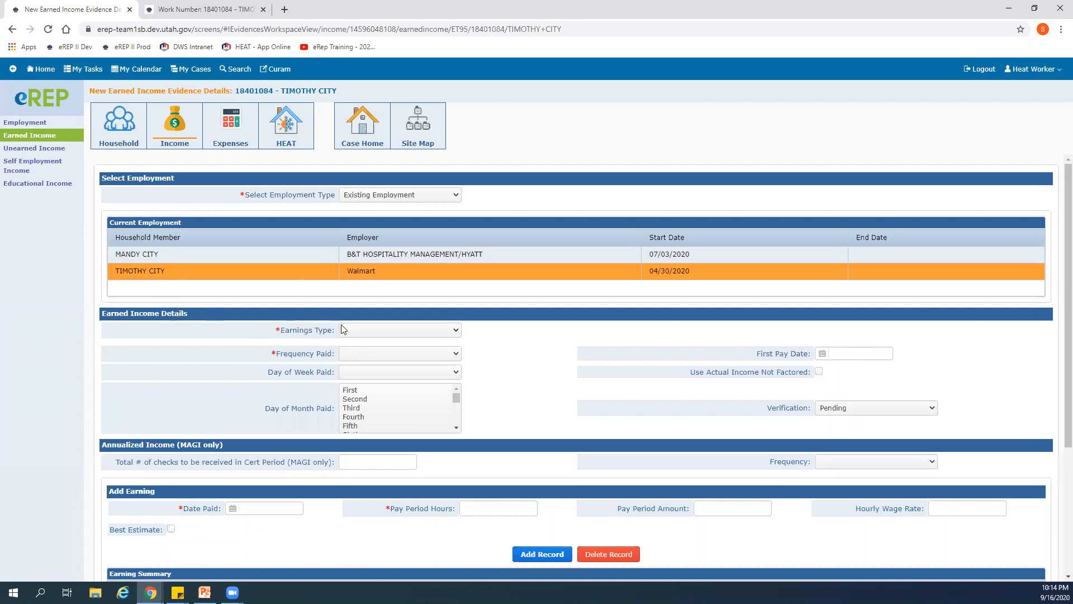
- Set the new record's earnings type to Earnings and its frequency paid to Monthly
click(456, 331)
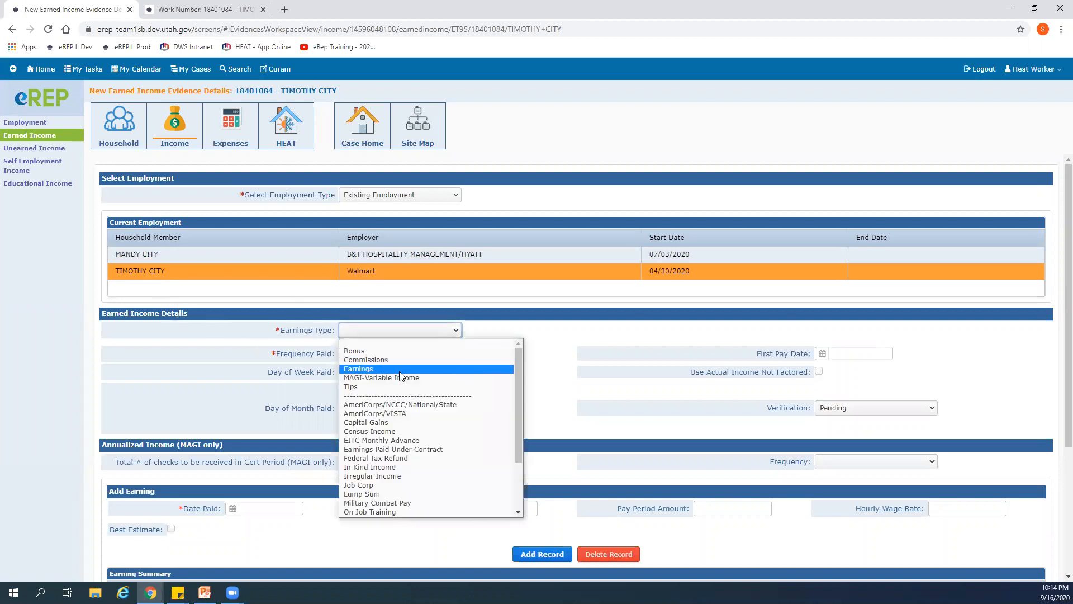
click(360, 369)
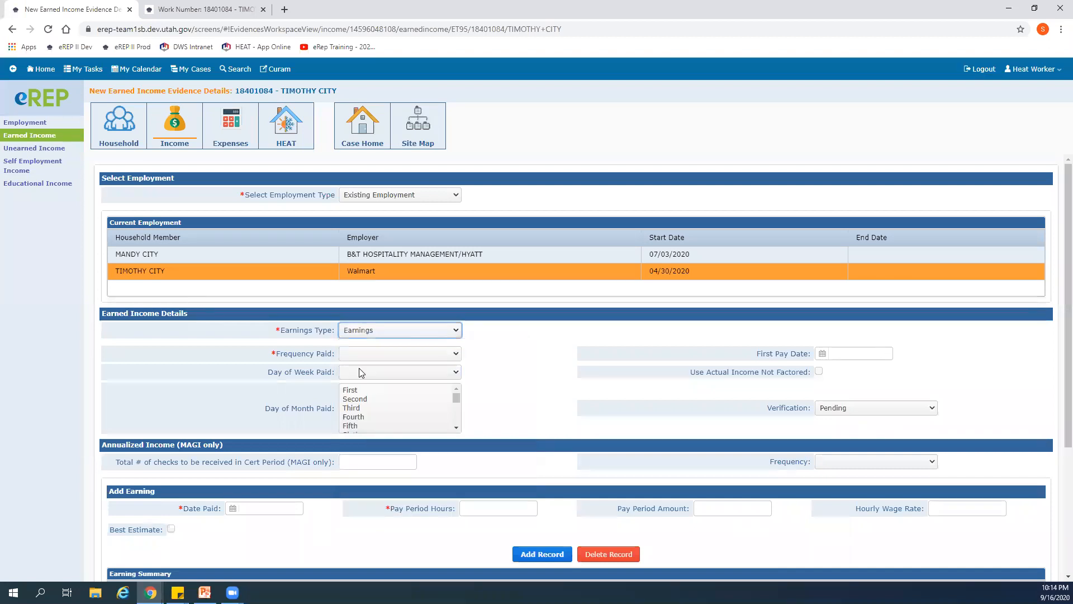
click(456, 353)
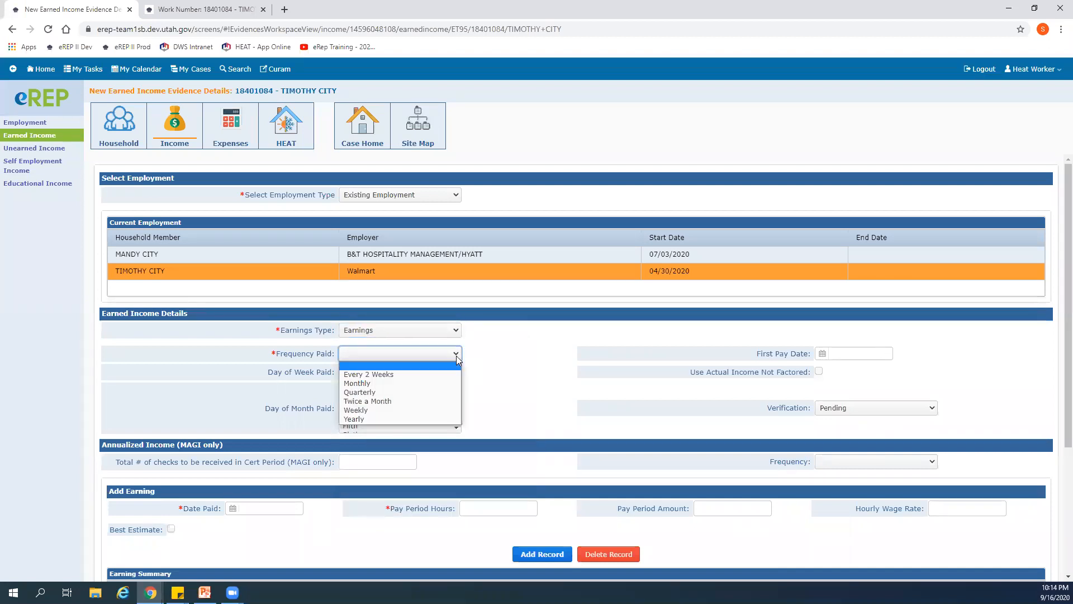
click(396, 383)
click(549, 370)
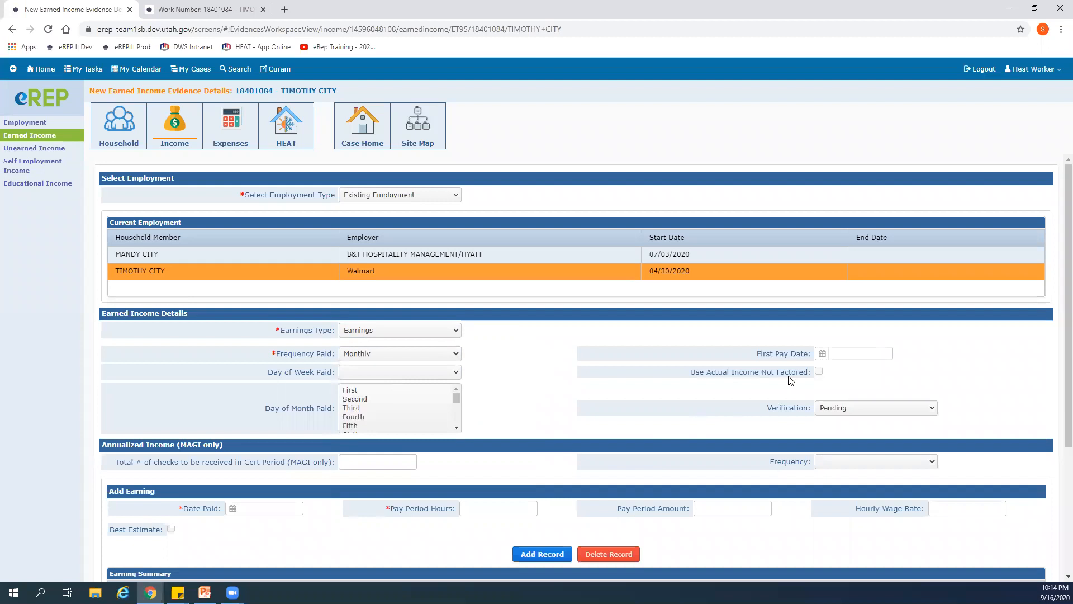
- Enable Use Actual Income Not Factored and set the verification to Electronic Verification
click(819, 372)
click(932, 410)
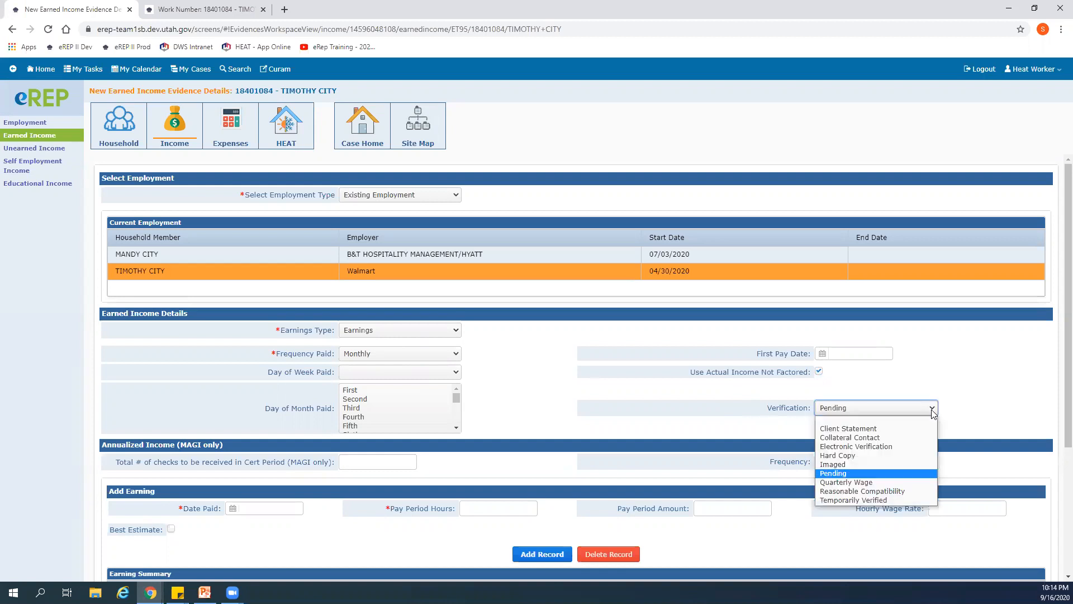
click(900, 446)
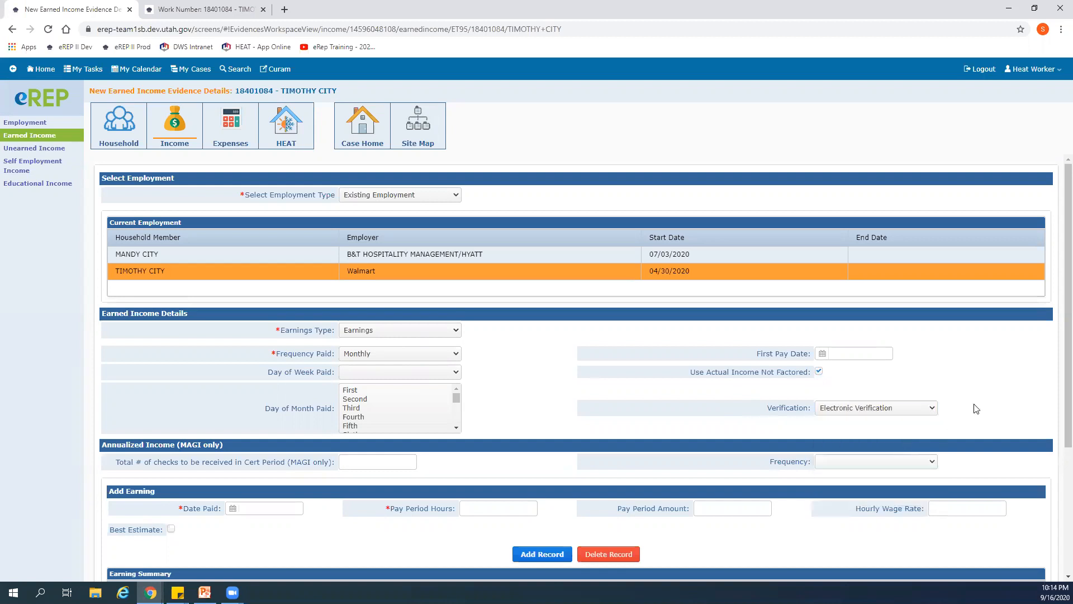
- Begin an earning entry paid 08/06/2020 and enter 81.61 pay period hours from the Work Number results
scroll(495, 398, down, 3)
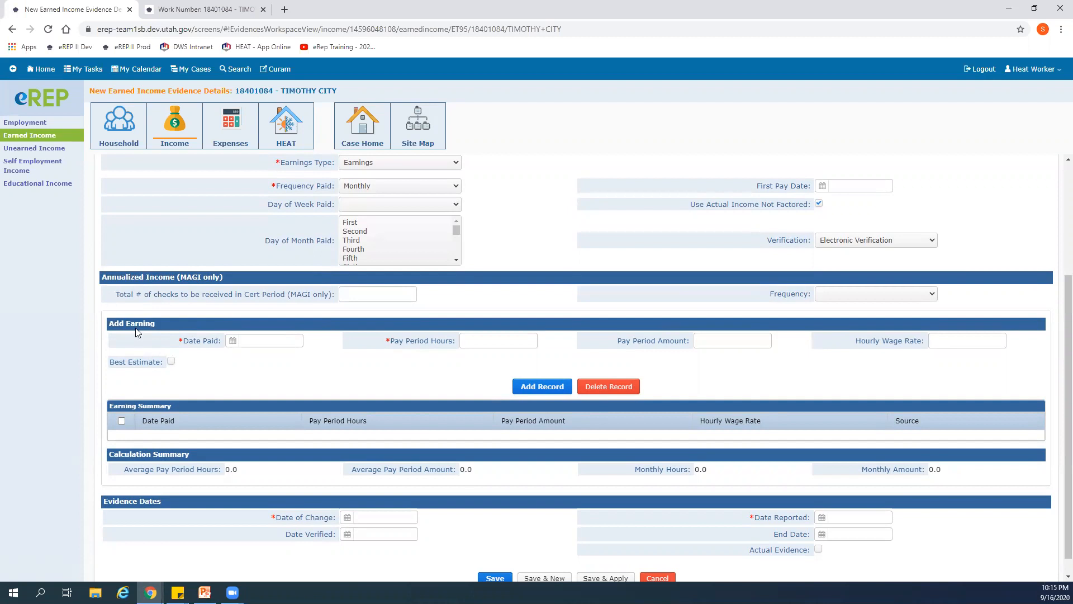
click(231, 340)
click(242, 357)
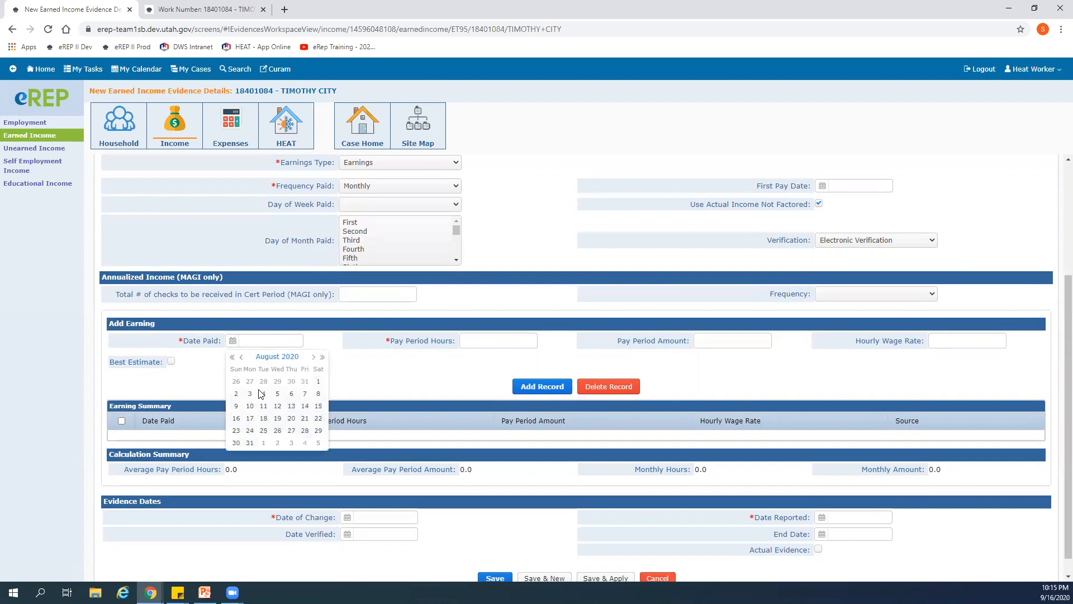
click(291, 394)
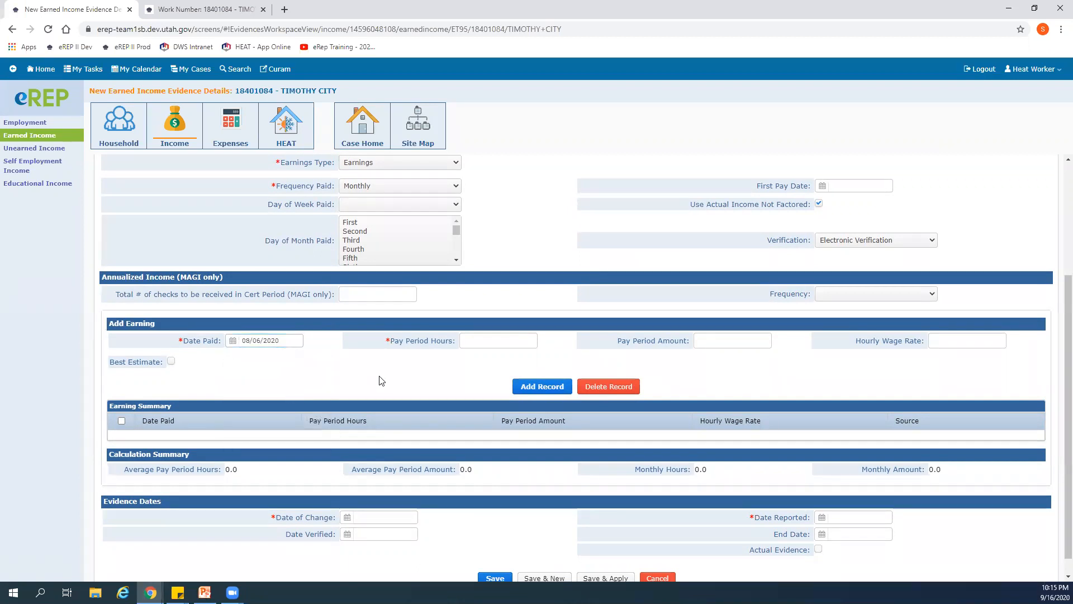
click(494, 338)
click(204, 9)
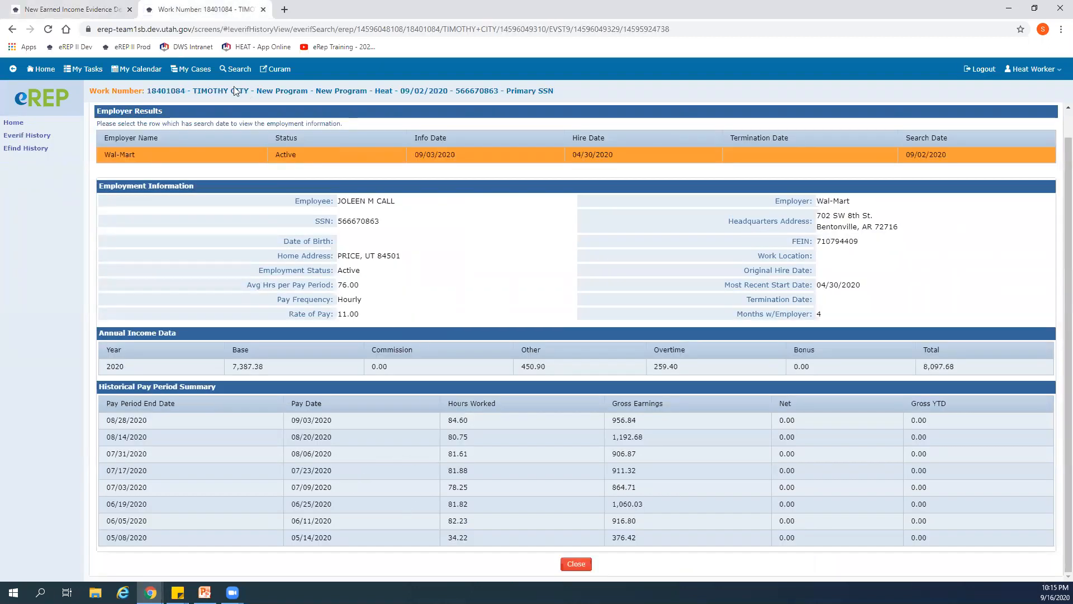
click(67, 9)
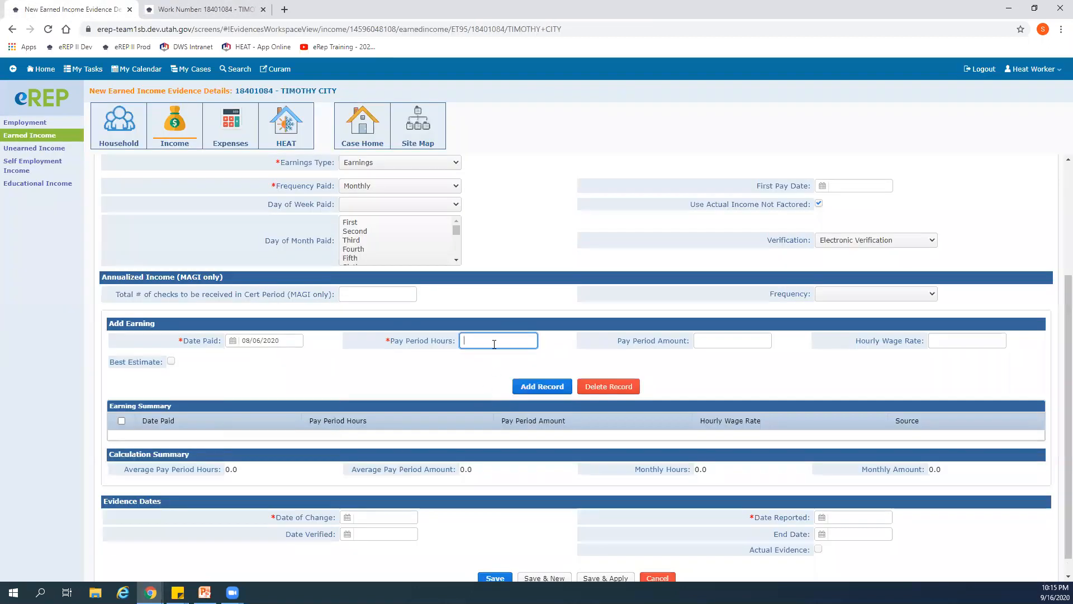
text(81.61)
- Look up the 08/06/2020 gross earnings in the Work Number results and enter 906.87 as the pay period amount
click(717, 342)
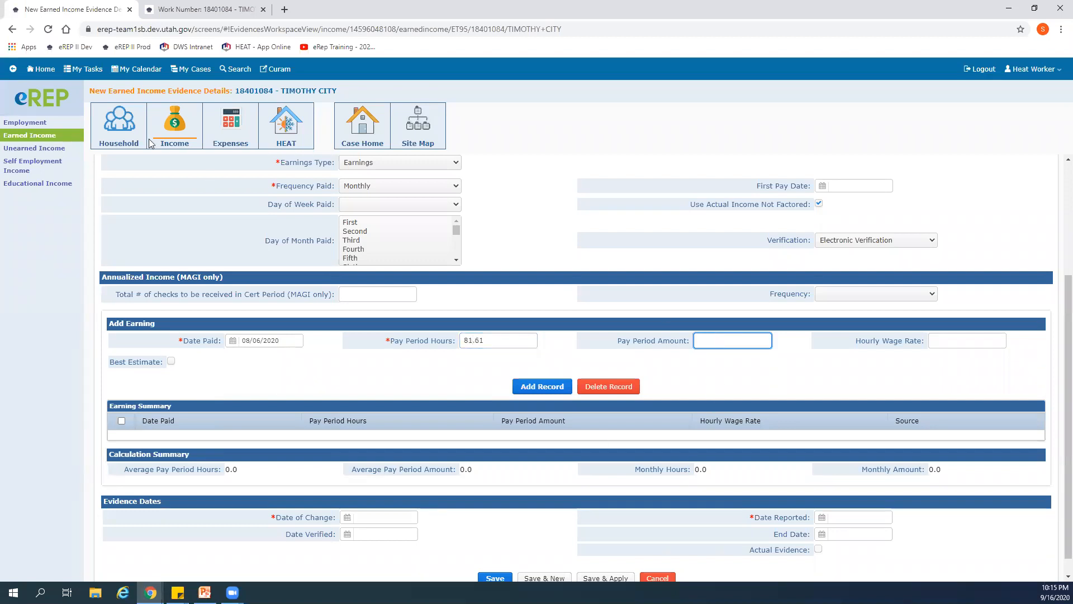
click(192, 9)
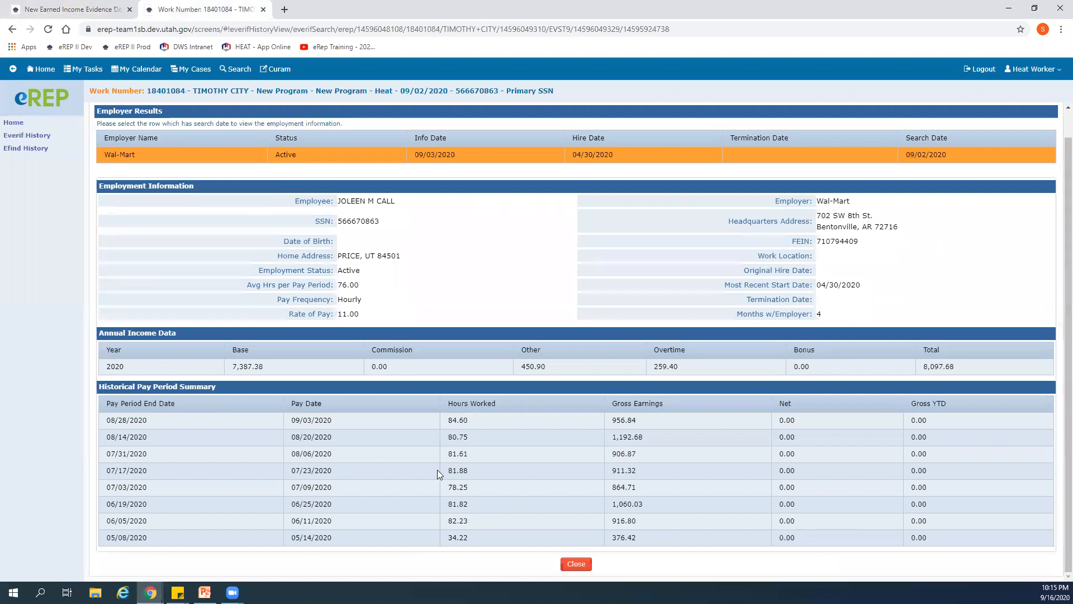
click(72, 10)
text(906.87)
key(Tab)
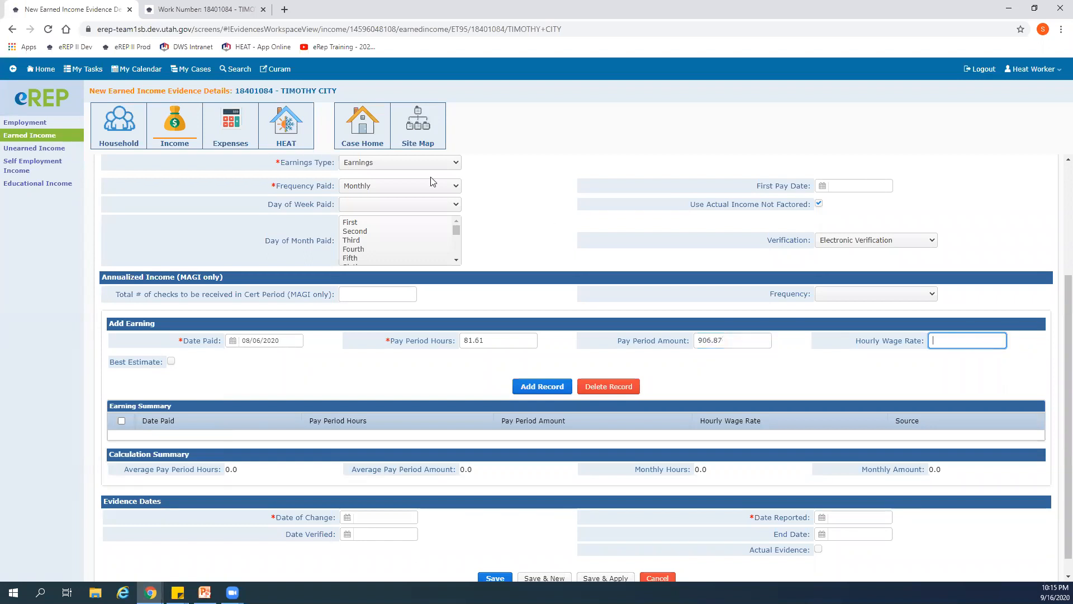
- Try to add the 08/06/2020 earning with an hourly wage rate of 11.00 taken from the Work Number results
click(217, 10)
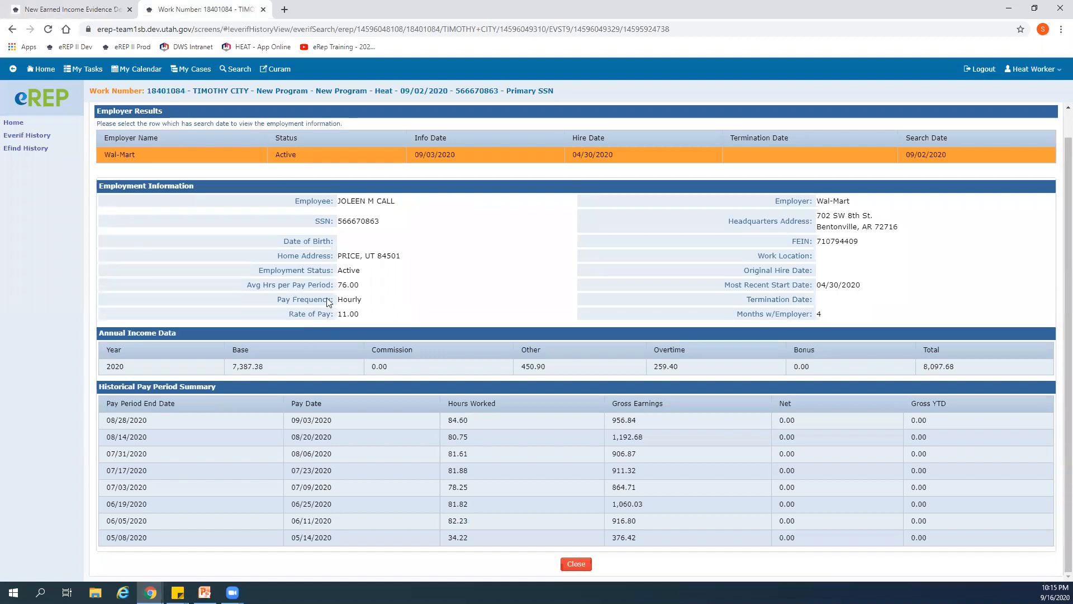
scroll(327, 302, up, 1)
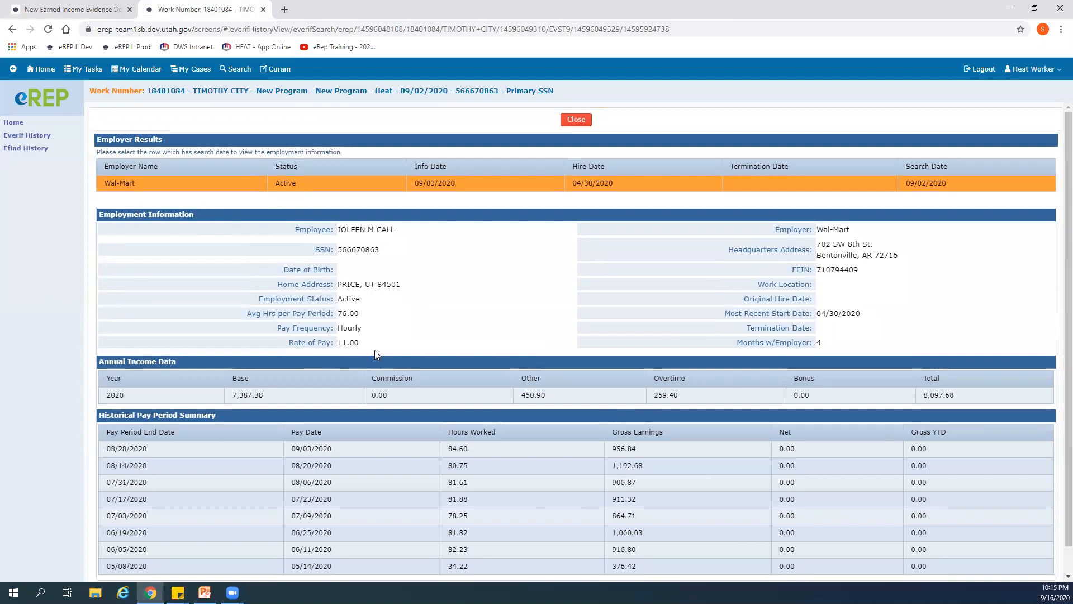
click(61, 9)
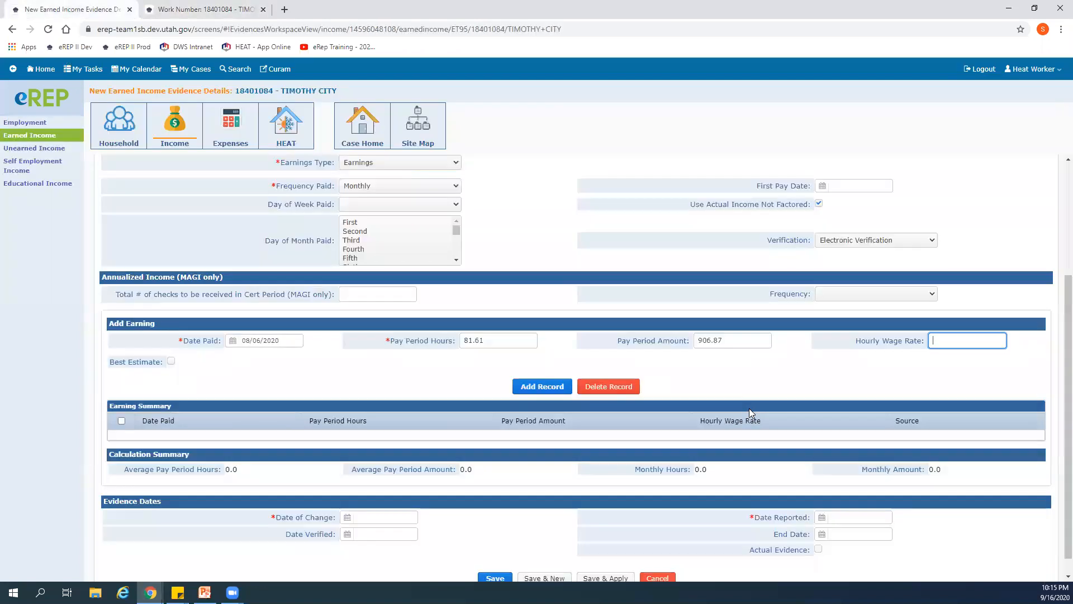
text(11.00)
click(556, 387)
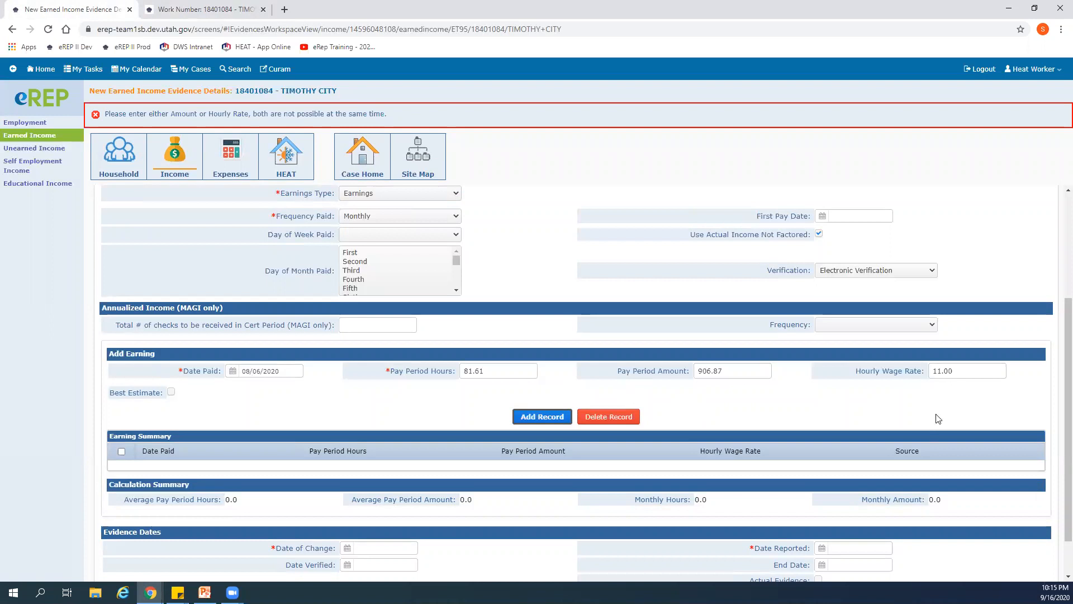
- Clear the hourly wage rate and add the 08/06/2020 earning to the summary
double_click(945, 371)
key(BackSpace)
click(532, 419)
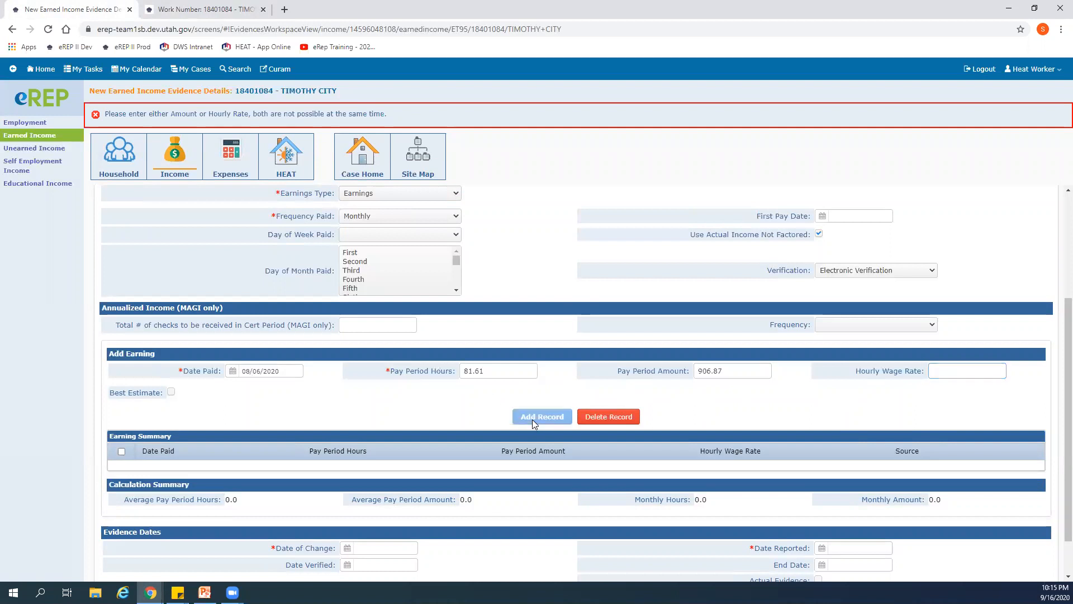
- Begin a second earning entry paid 08/20/2020 and enter 80.75 pay period hours from the Work Number results
scroll(436, 395, up, 1)
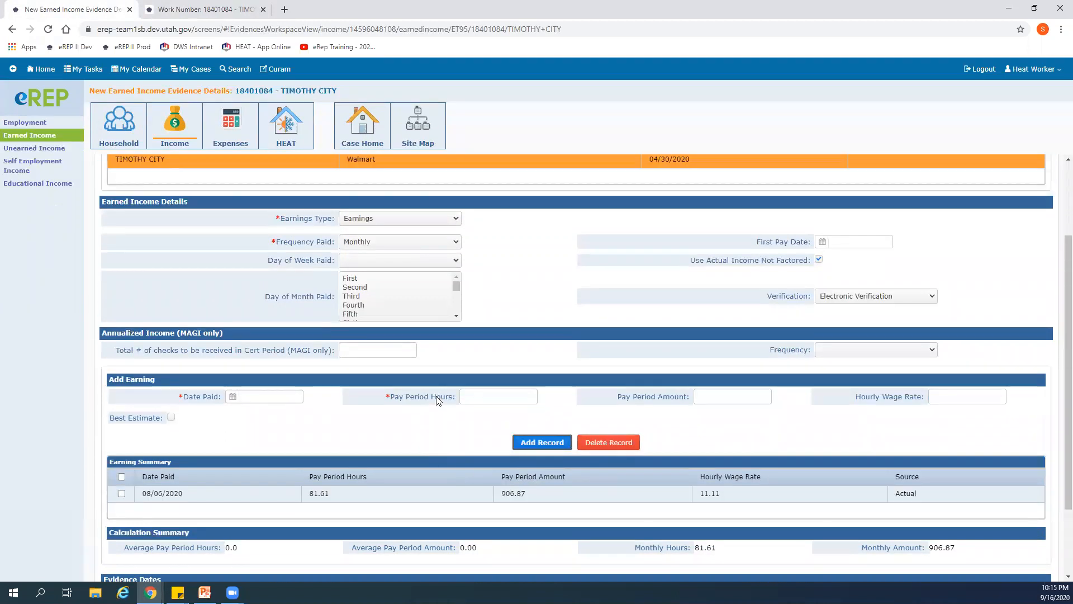
scroll(404, 434, down, 2)
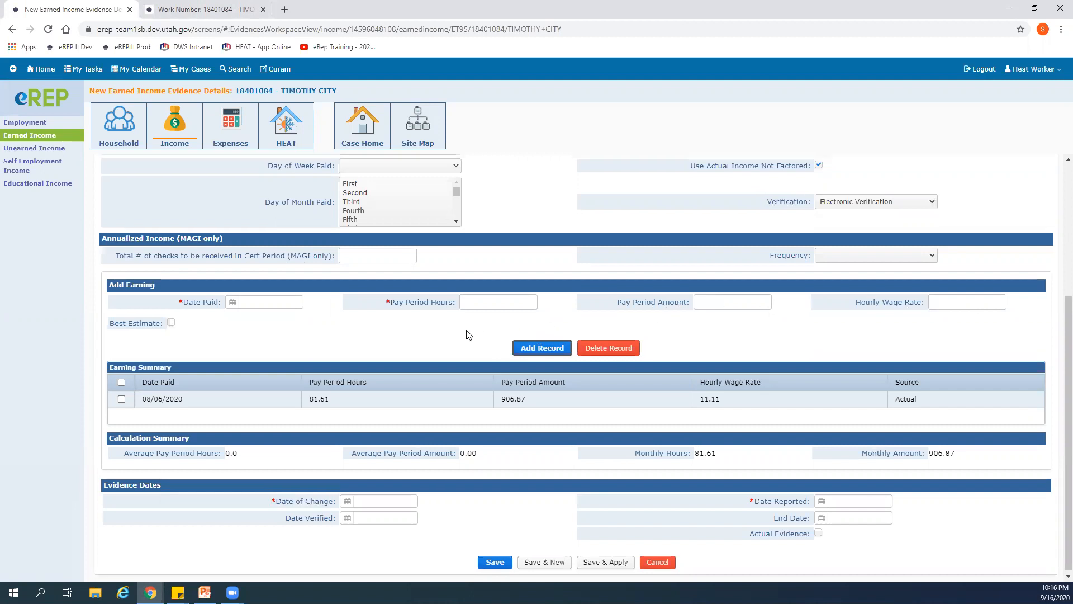
scroll(467, 333, up, 1)
scroll(445, 407, down, 1)
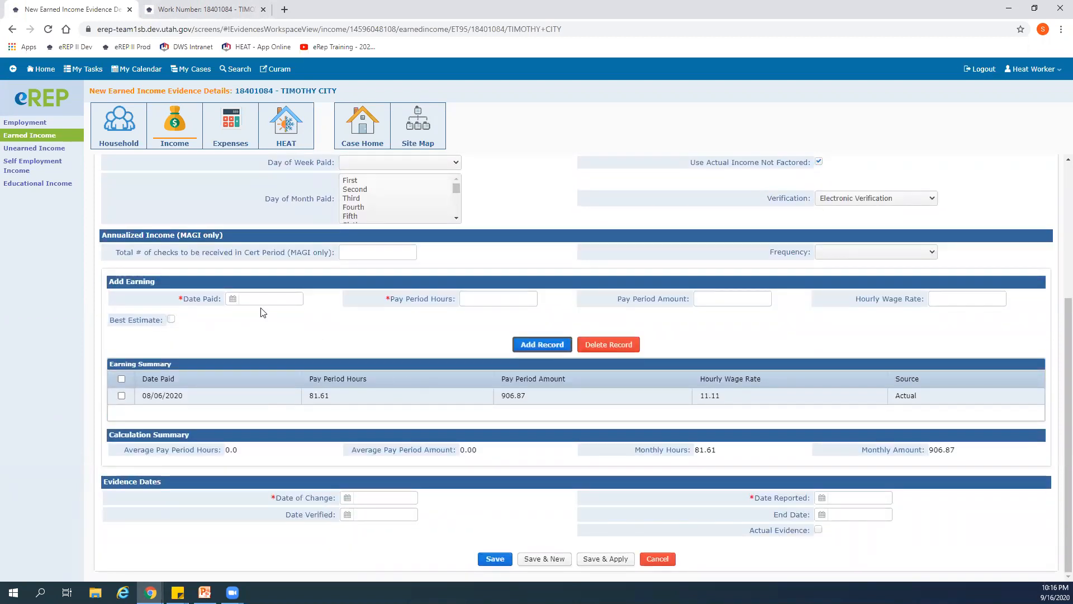
click(203, 9)
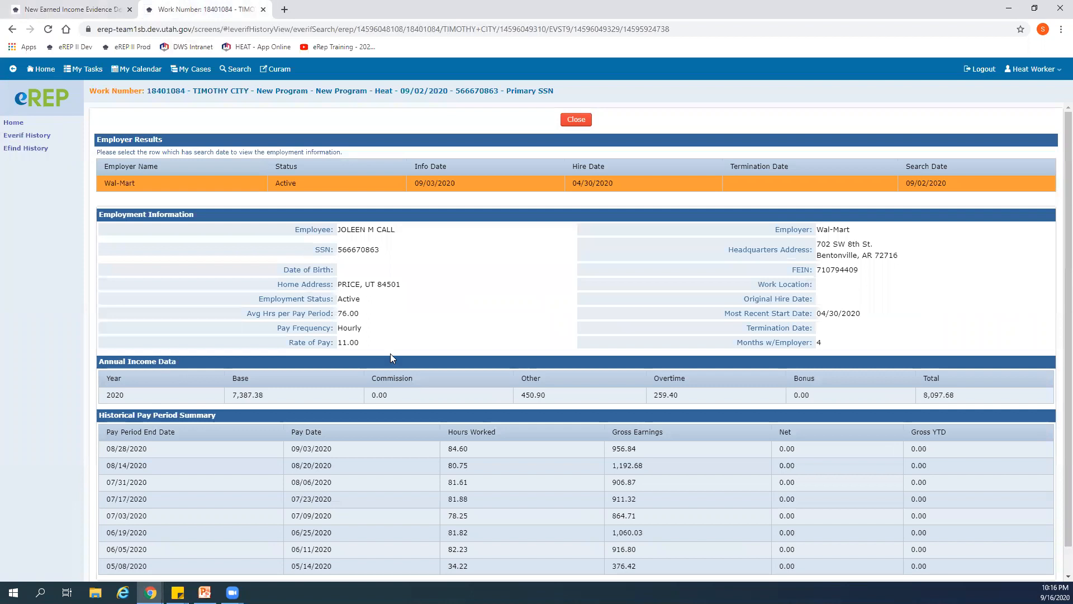
scroll(390, 354, down, 1)
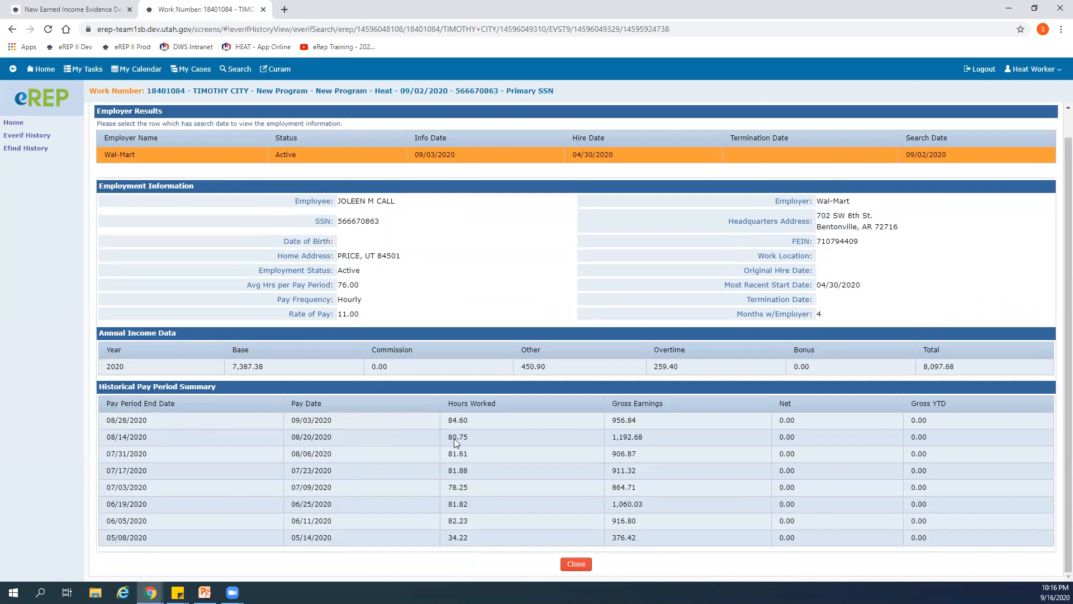
click(112, 9)
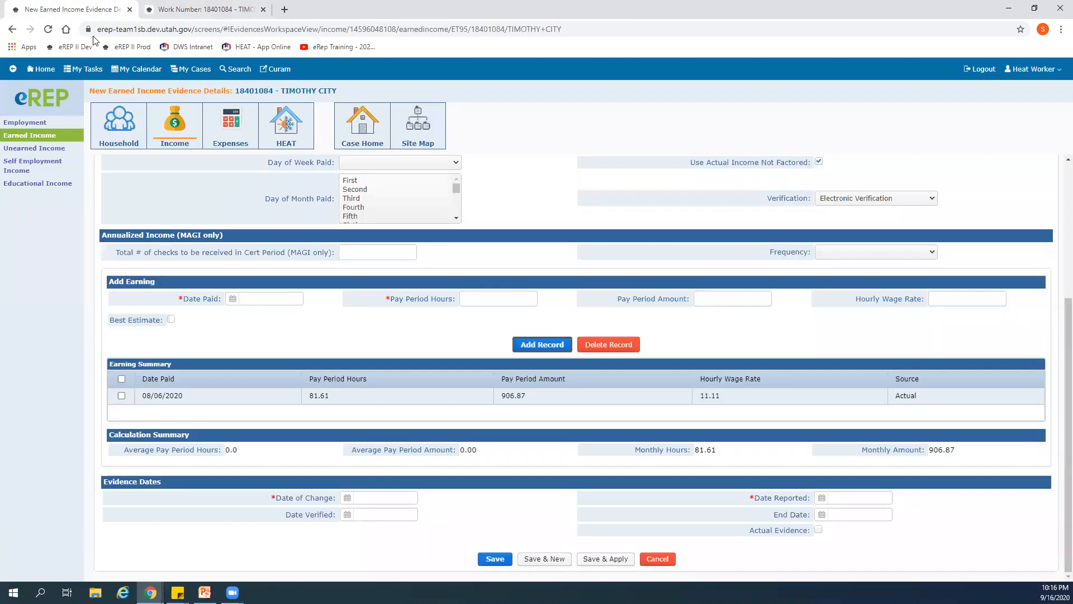
click(233, 299)
click(241, 314)
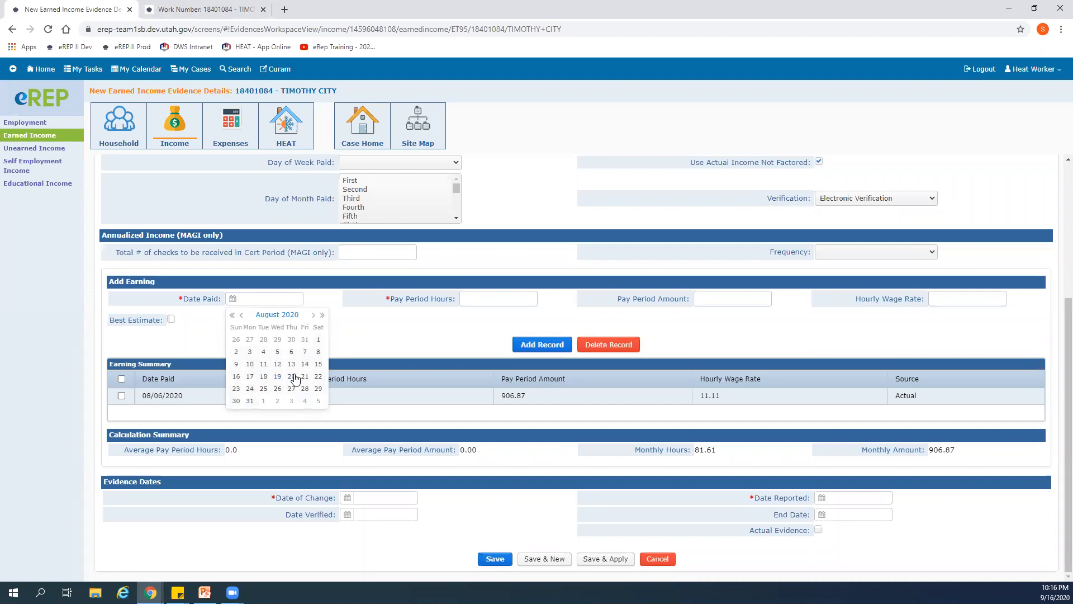
click(482, 299)
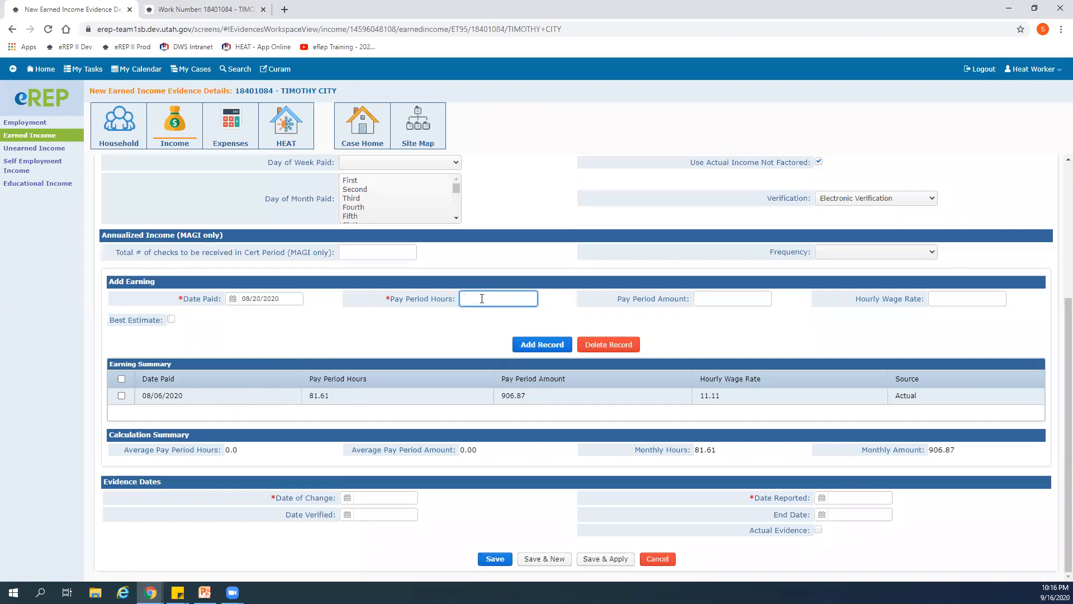
text(80.75)
- Enter 1192.68 from the Work Number results as the 08/20/2020 pay period amount and add the earning
click(229, 10)
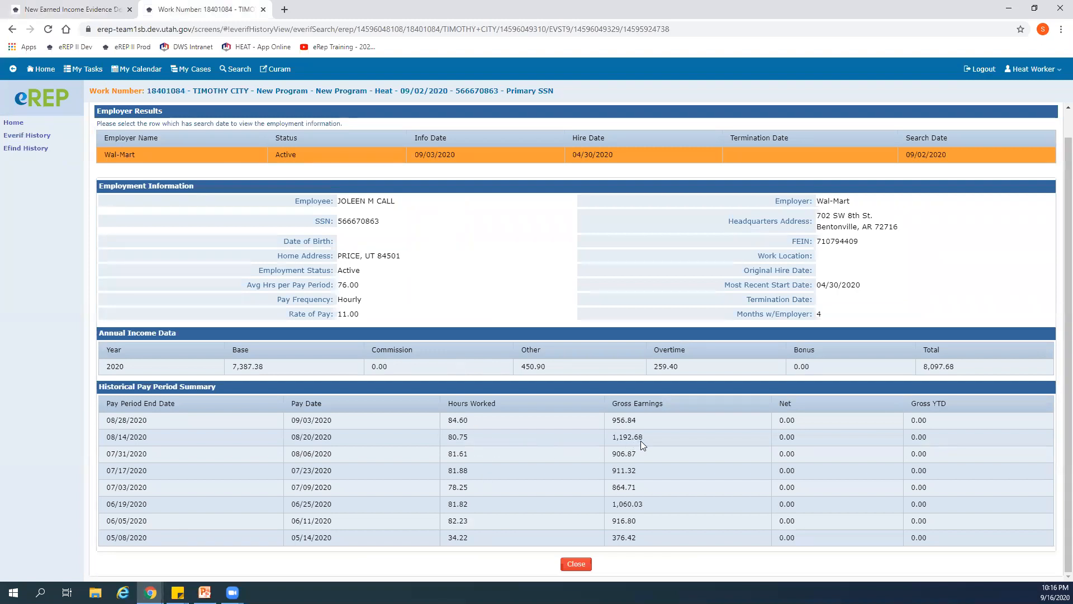
click(78, 14)
click(705, 296)
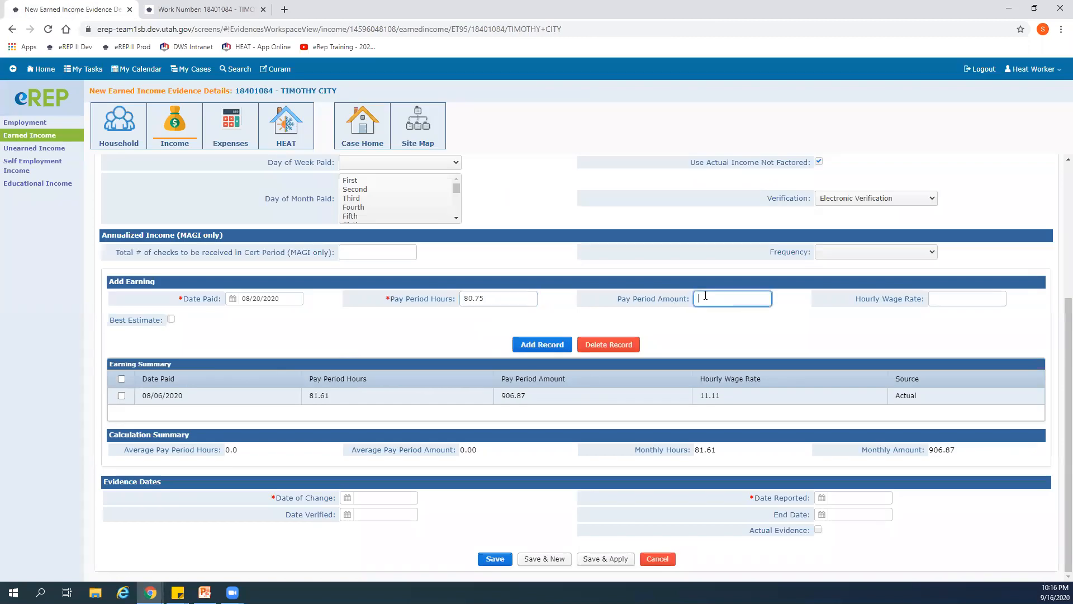
text(1192.68)
click(701, 332)
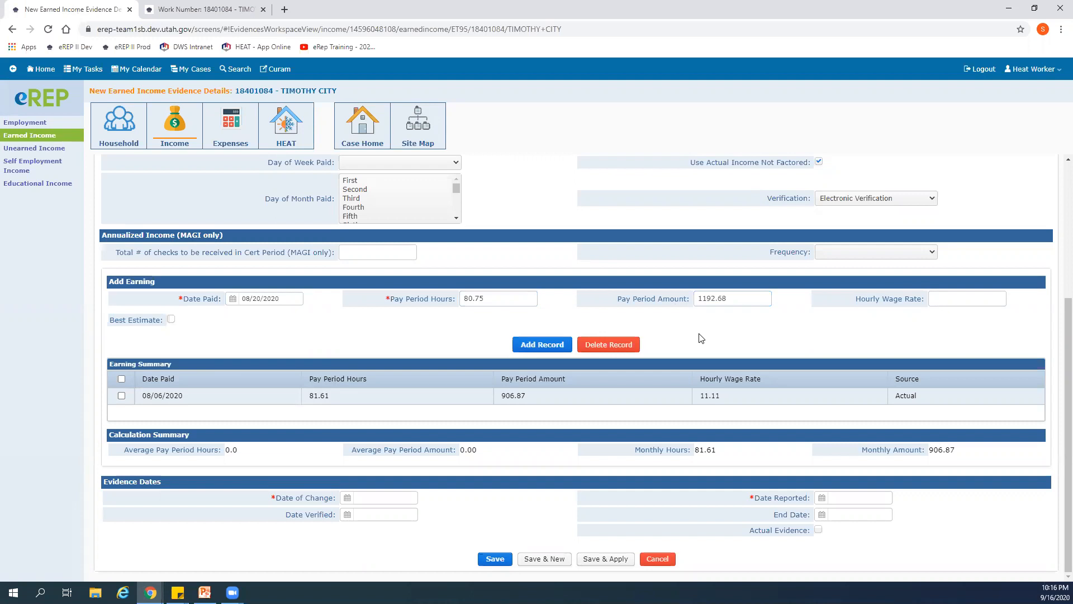
click(548, 345)
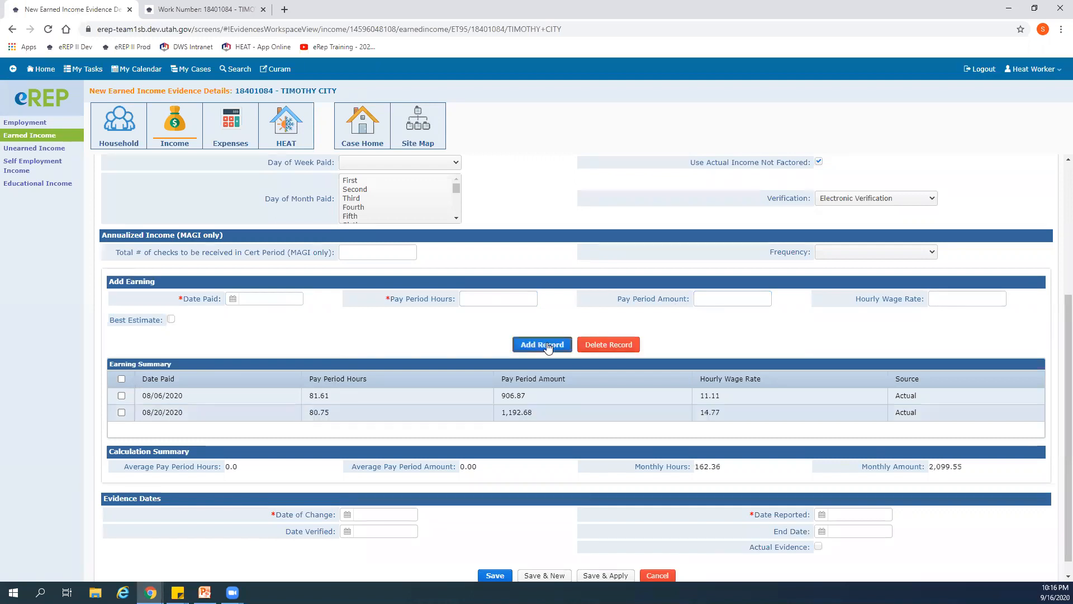
- Set the evidence's Date of Change to 09/02/2020
scroll(475, 415, down, 1)
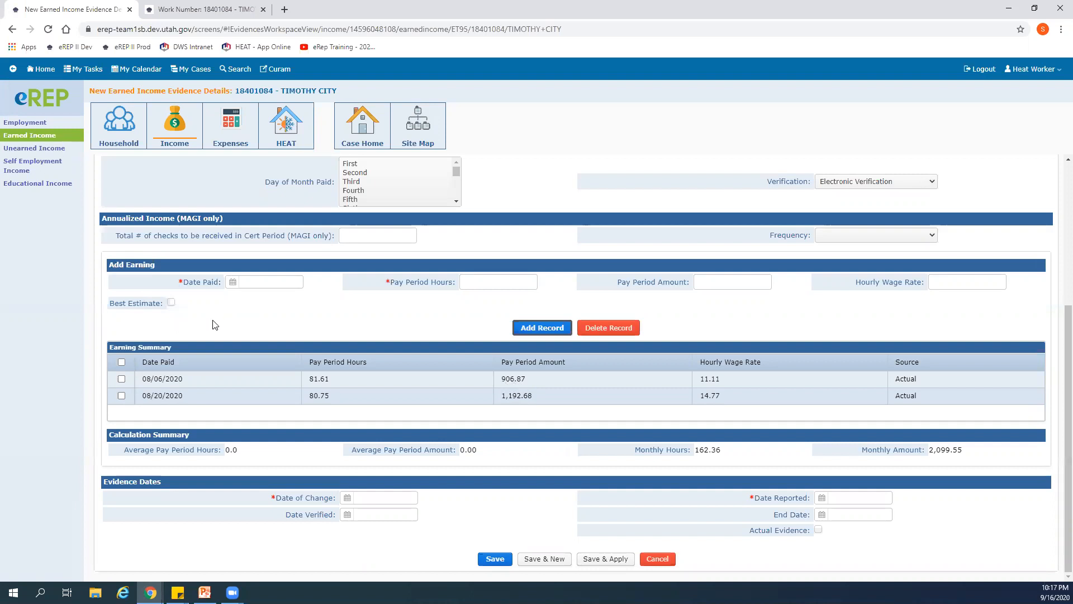
scroll(212, 324, up, 2)
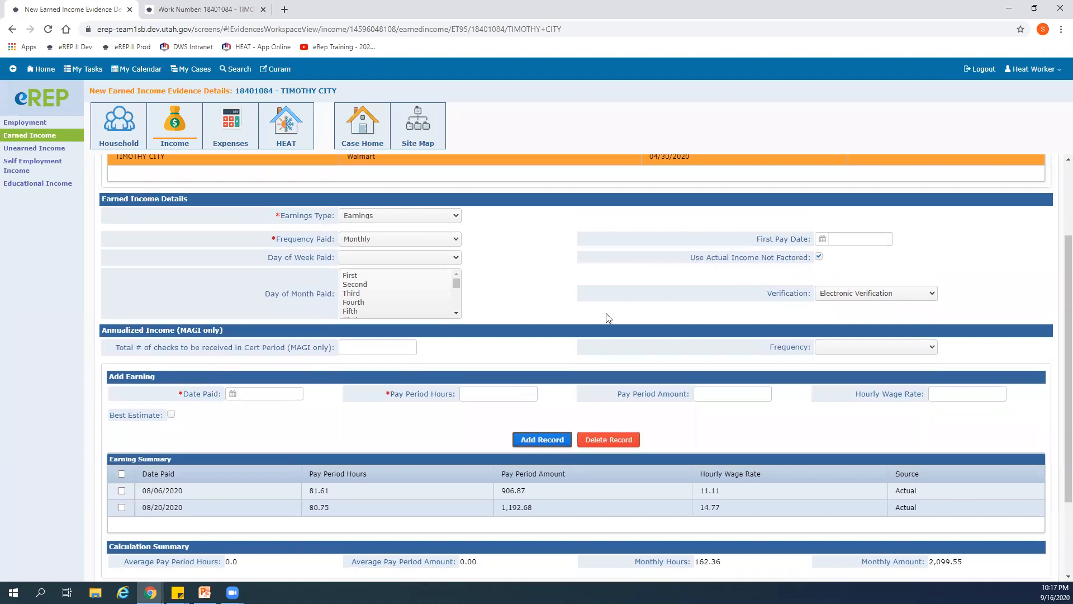
scroll(373, 420, down, 2)
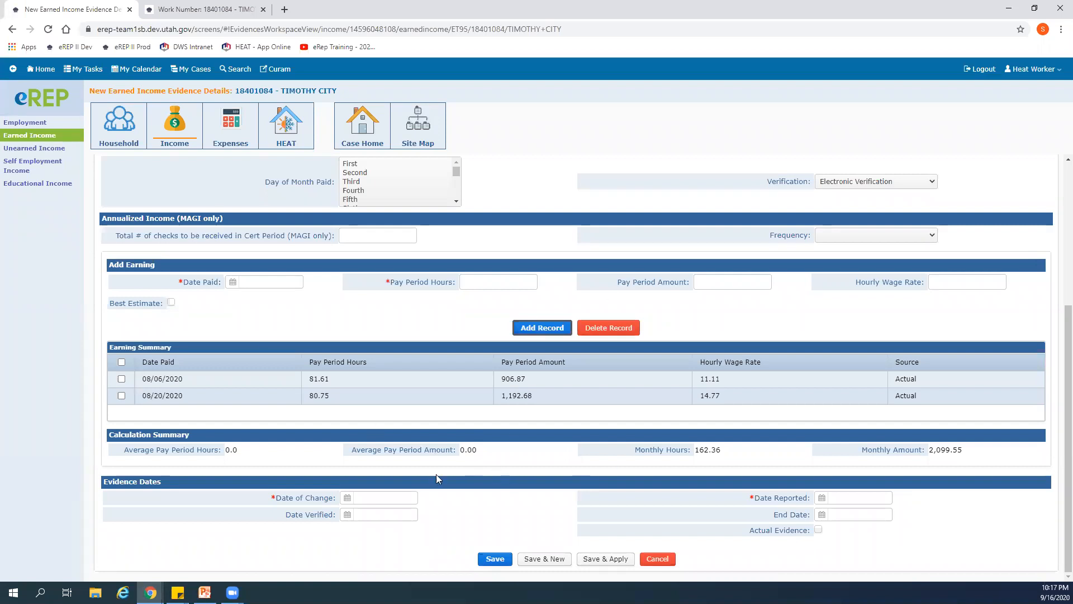
click(347, 498)
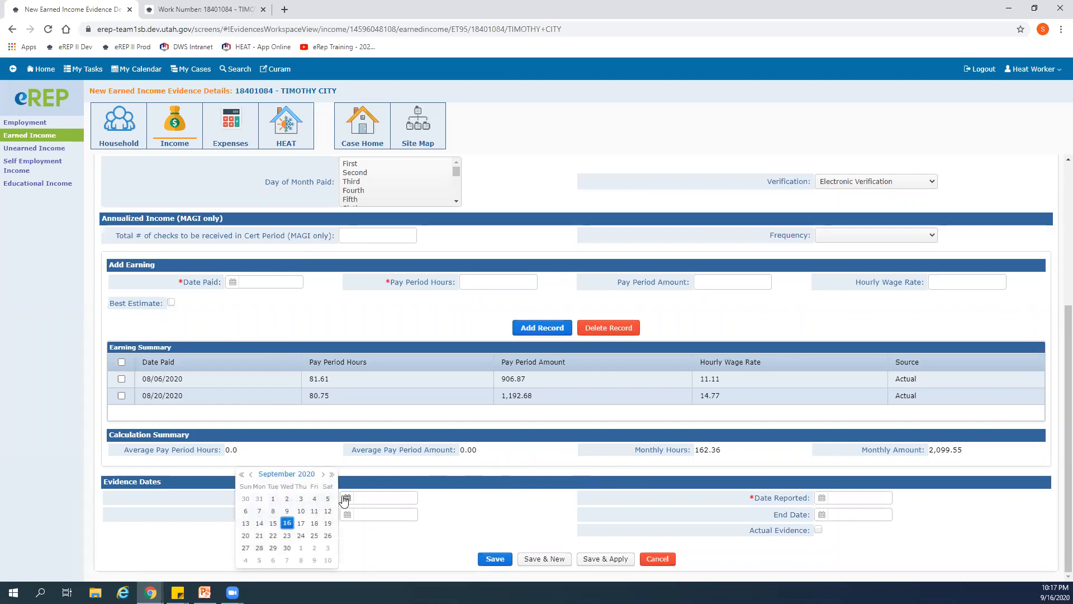
click(360, 542)
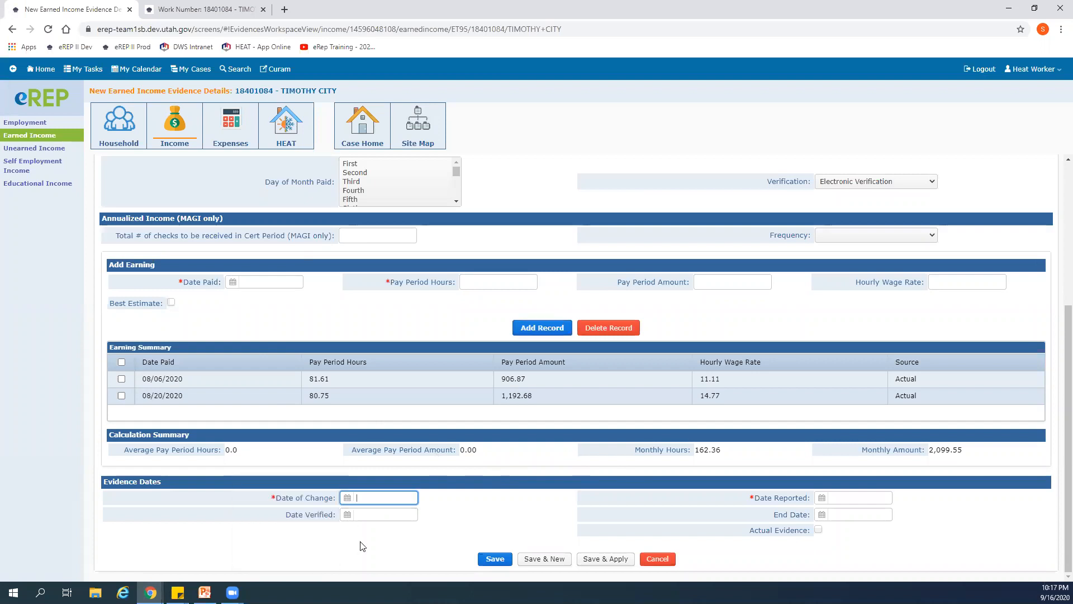
click(347, 499)
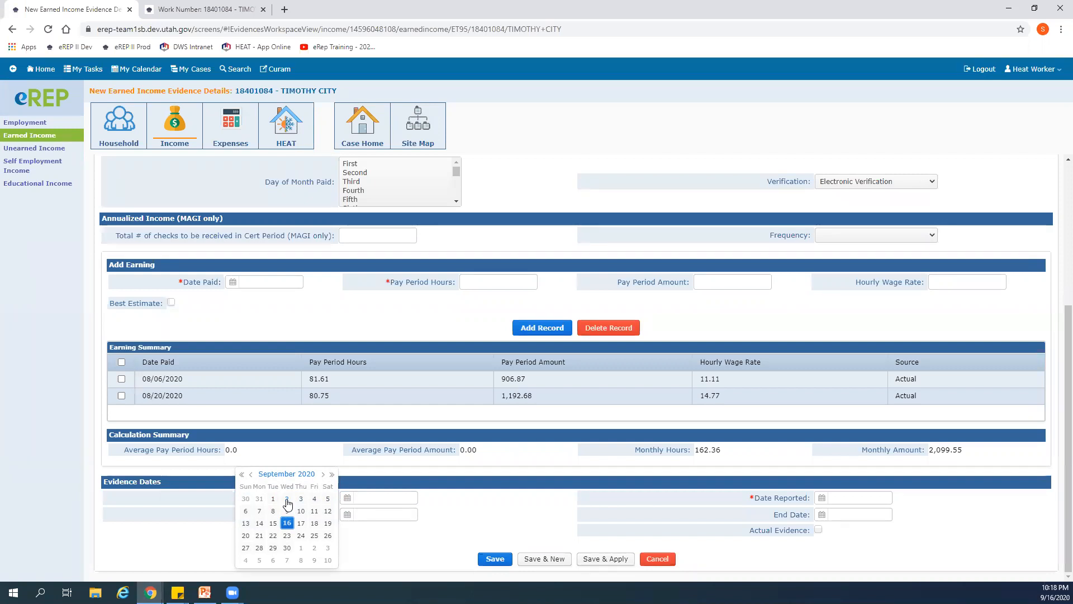
click(286, 503)
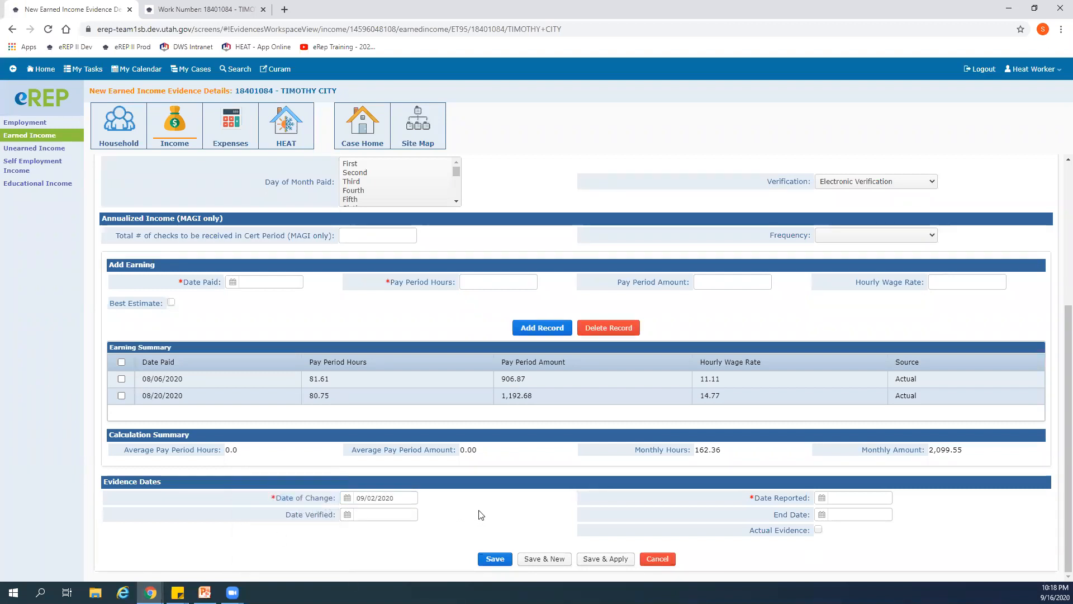
- Set both the Date Reported and the Date Verified of the evidence to 09/16/2020
click(821, 499)
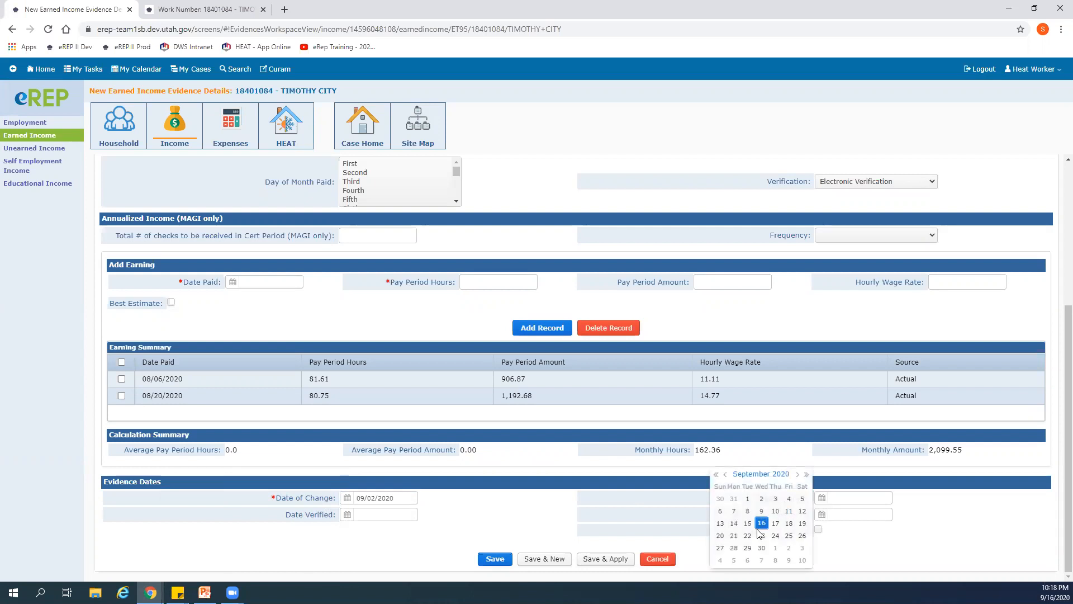
click(761, 521)
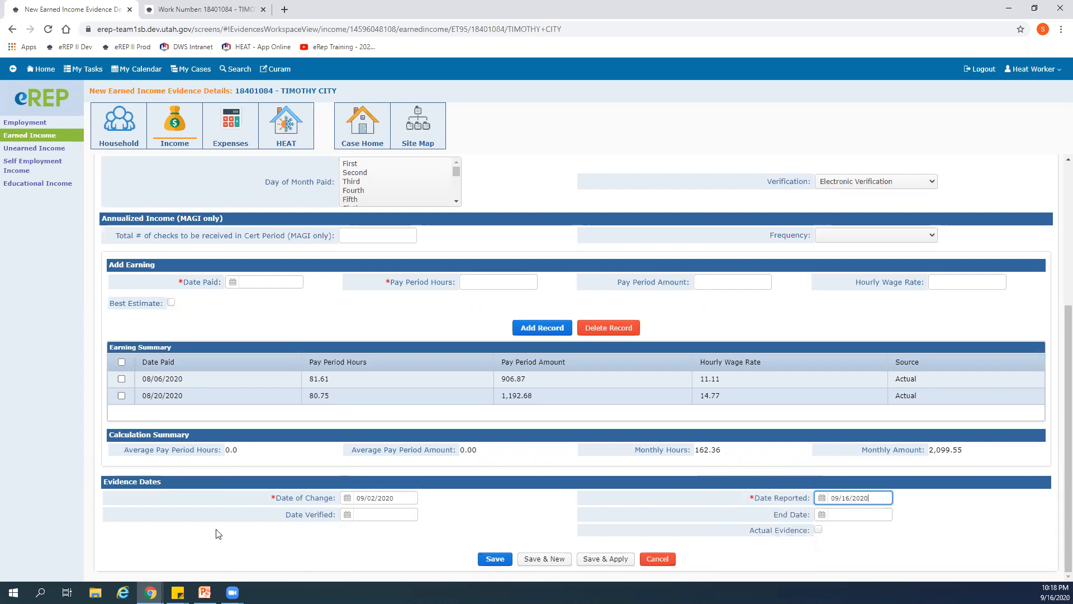
click(347, 514)
click(286, 527)
click(472, 514)
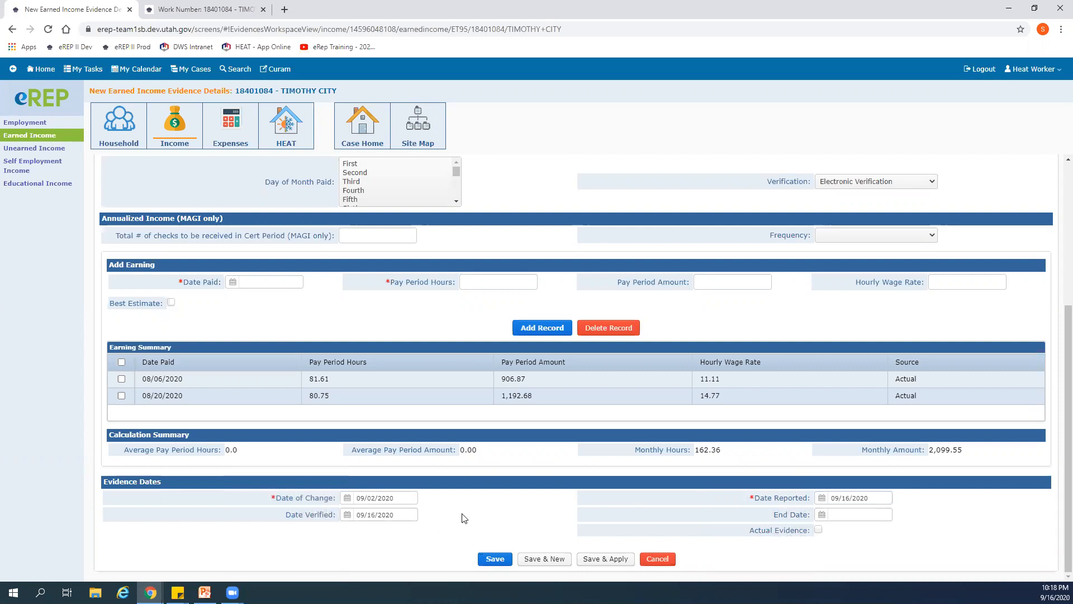
scroll(460, 516, up, 1)
scroll(460, 518, up, 4)
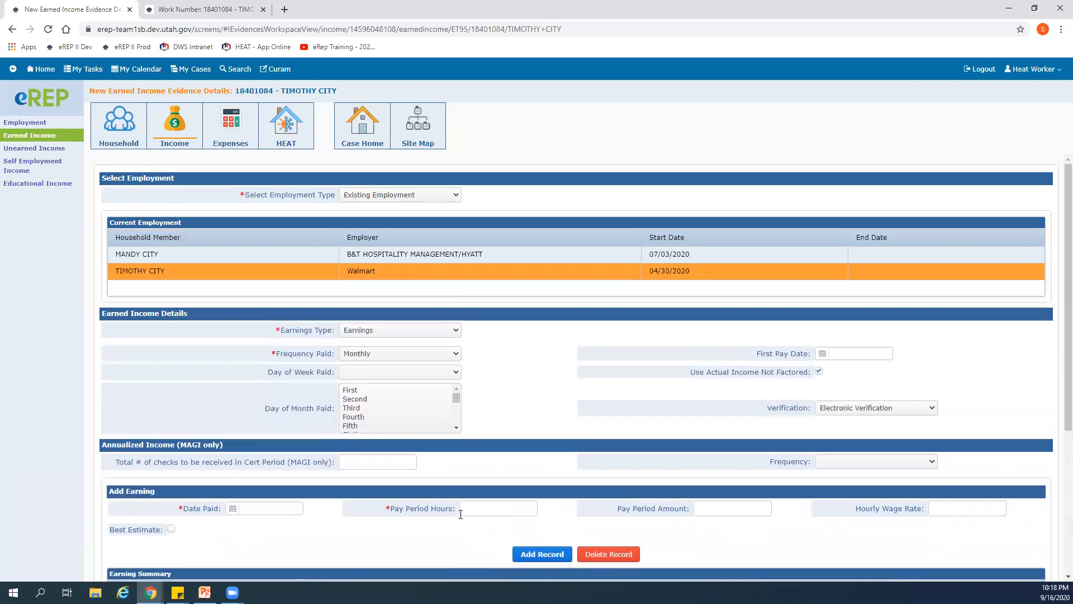
- Save the new Walmart earned income evidence
scroll(462, 519, down, 5)
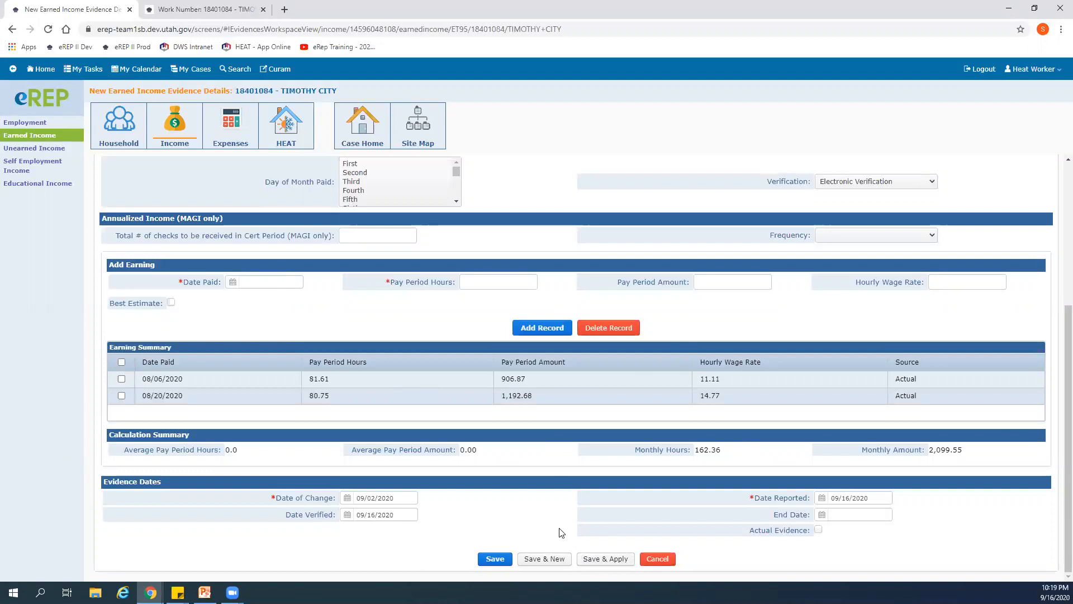
click(495, 558)
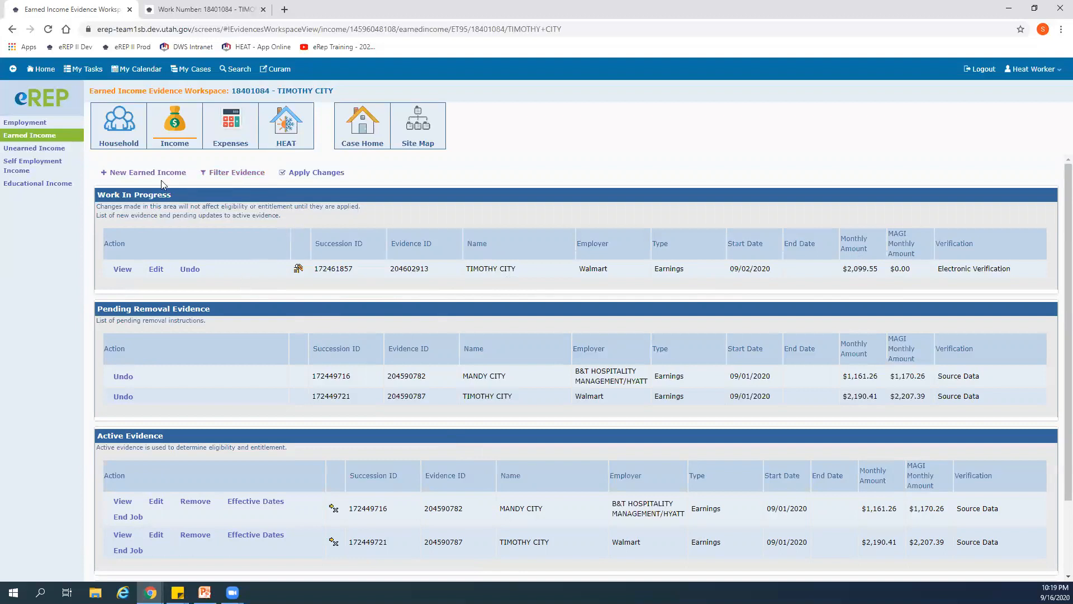
- View the other household member's Work Number results for B&T Hospitality Management LLC, and return to the earned income workspace
click(213, 9)
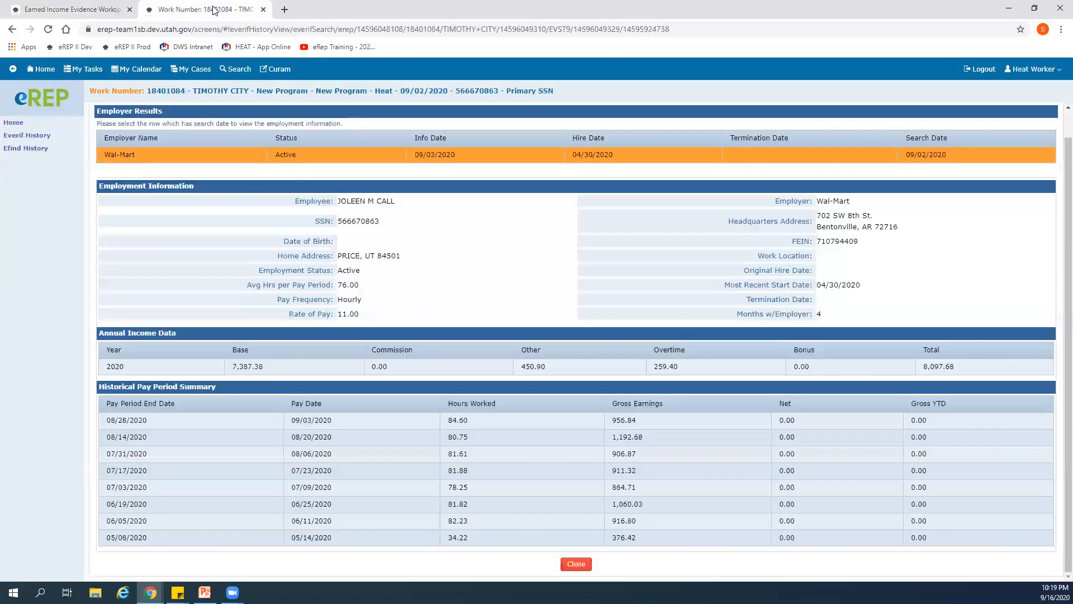
click(574, 562)
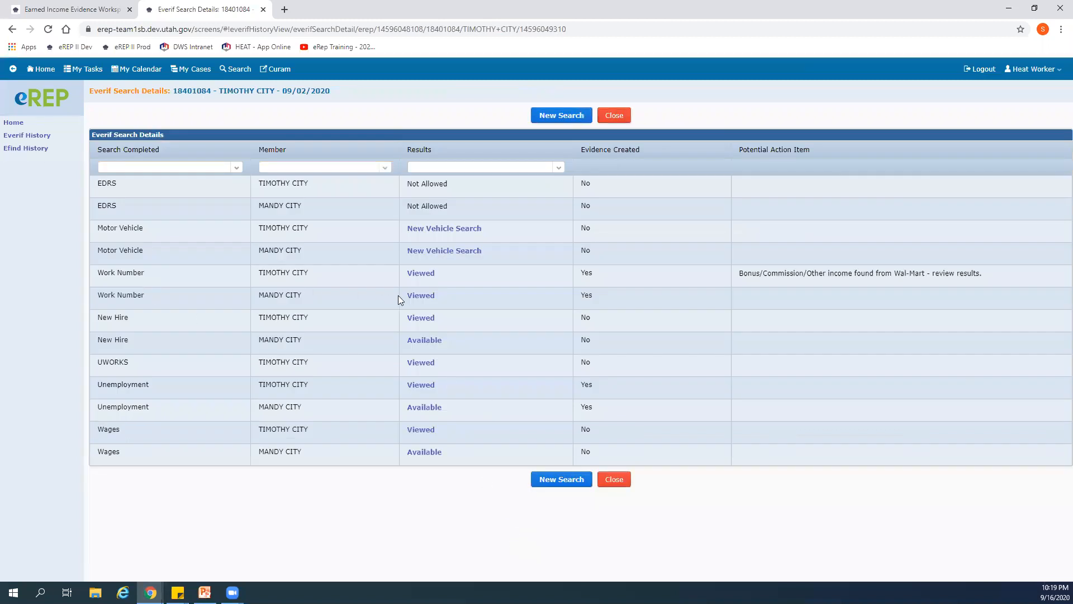
click(420, 295)
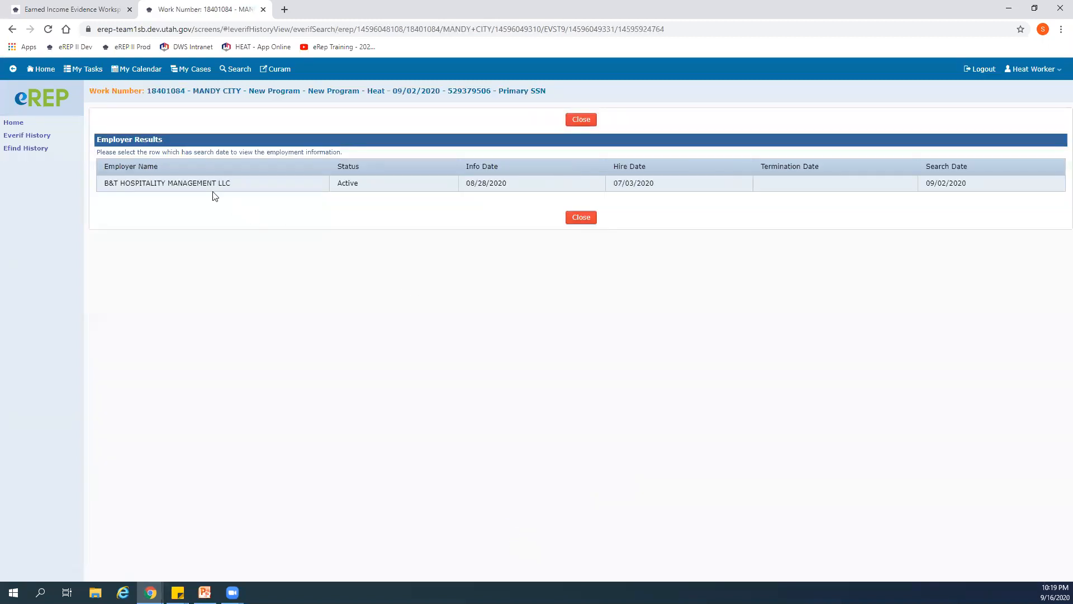
click(200, 185)
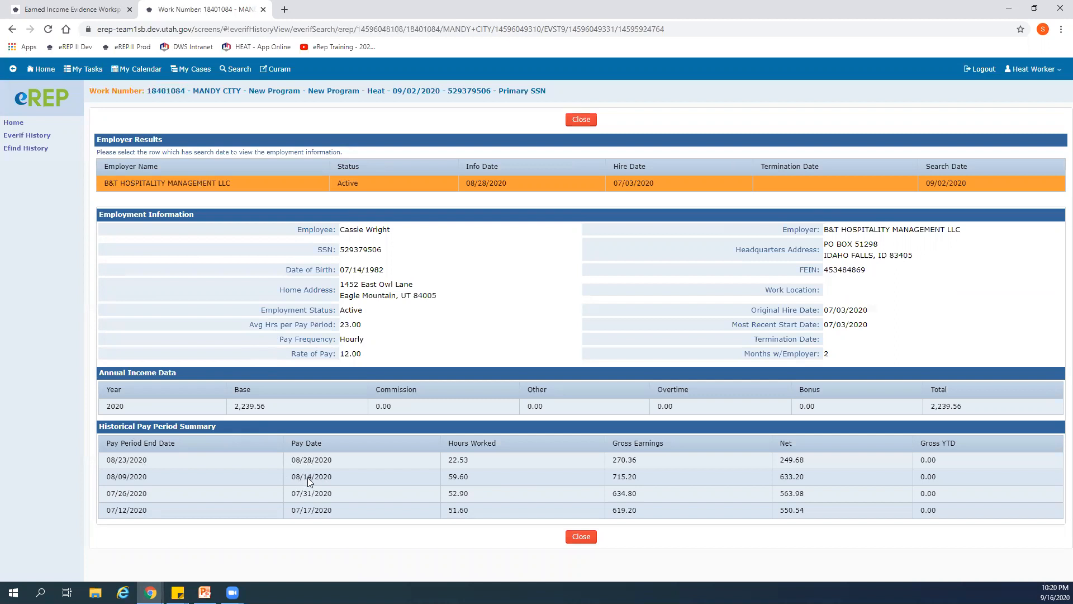
click(75, 10)
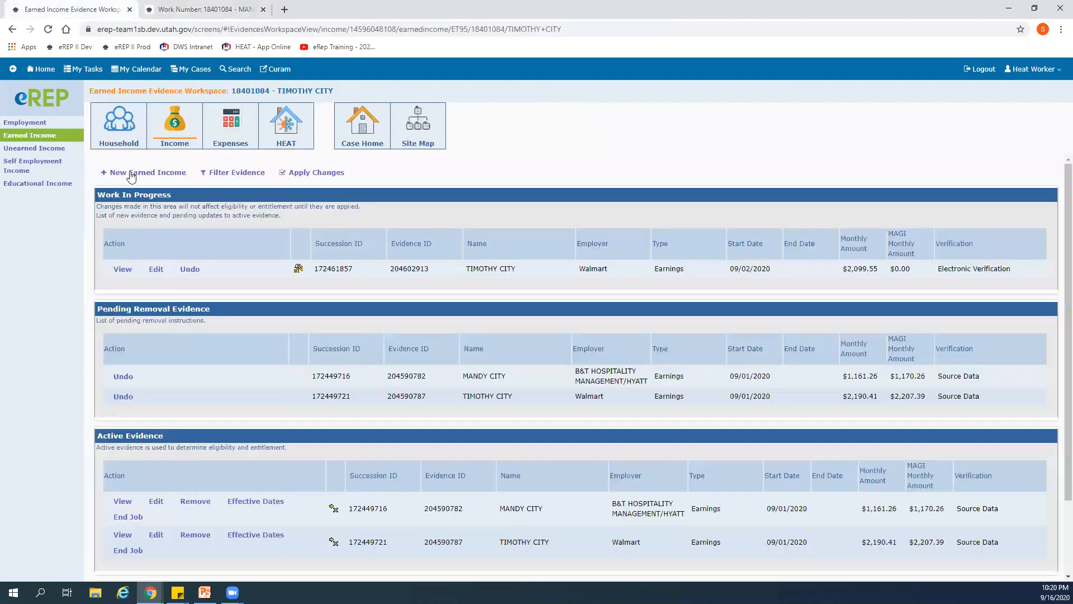
click(128, 173)
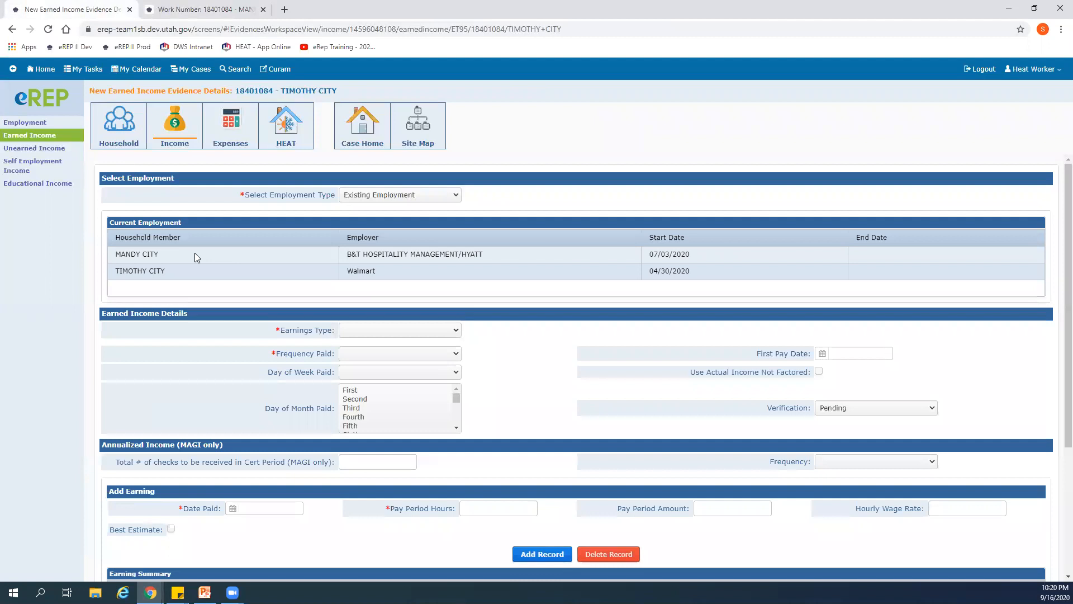
scroll(605, 514, down, 3)
click(660, 560)
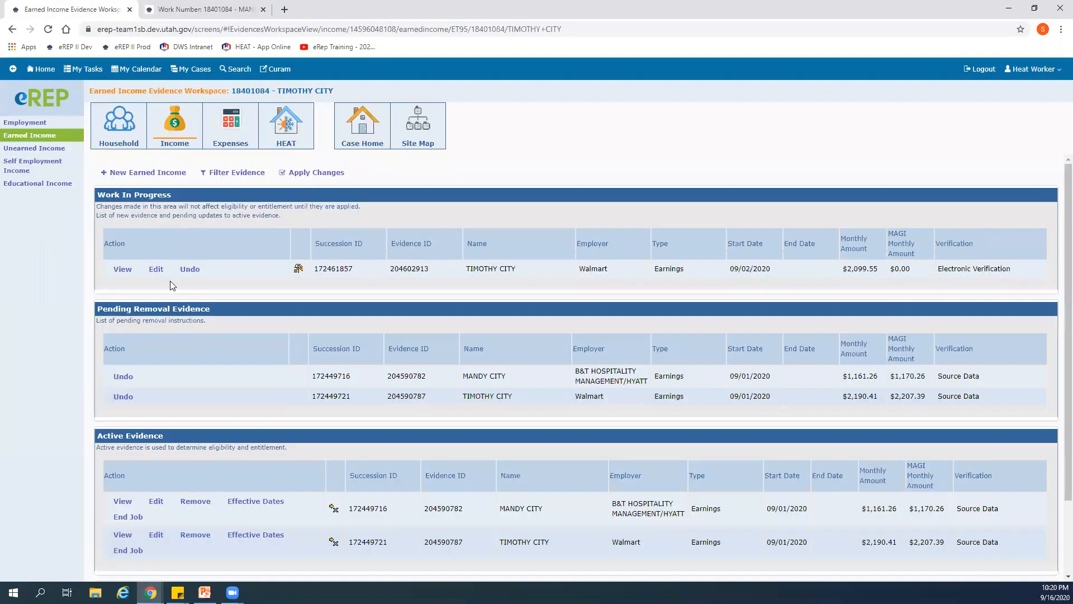
click(158, 270)
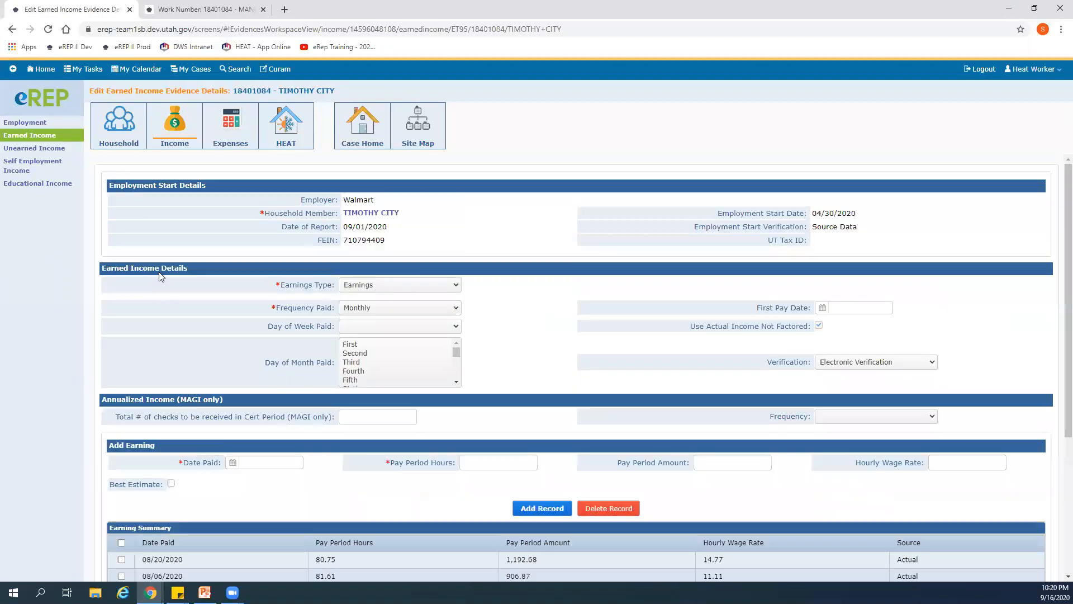
scroll(307, 485, down, 3)
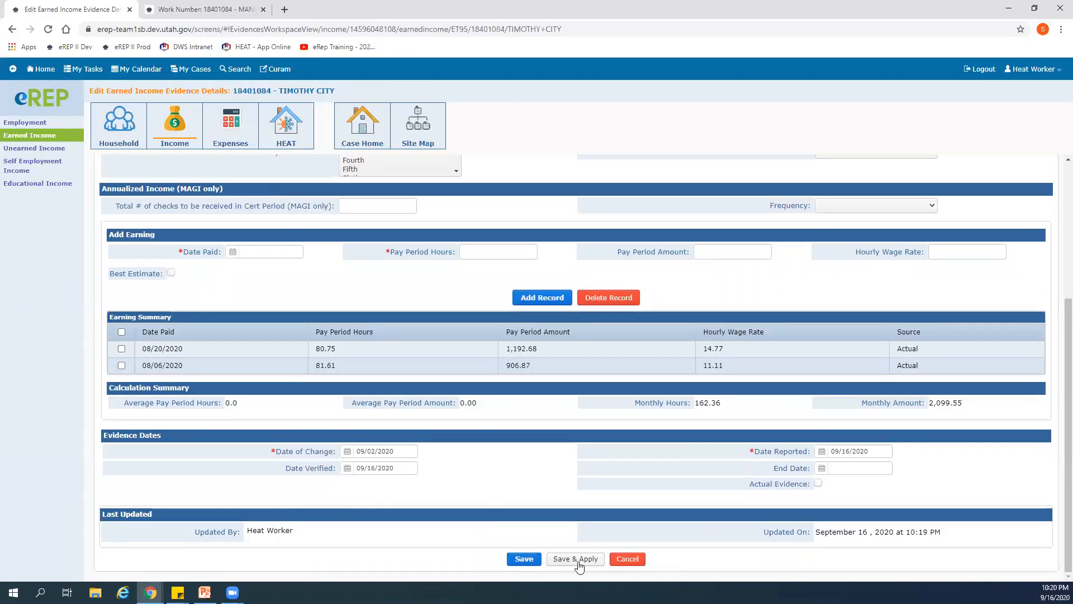
click(627, 558)
- Start new earned income evidence for the existing B&T Hospitality Management/Hyatt employment, with type Earnings and Monthly frequency paid
click(161, 174)
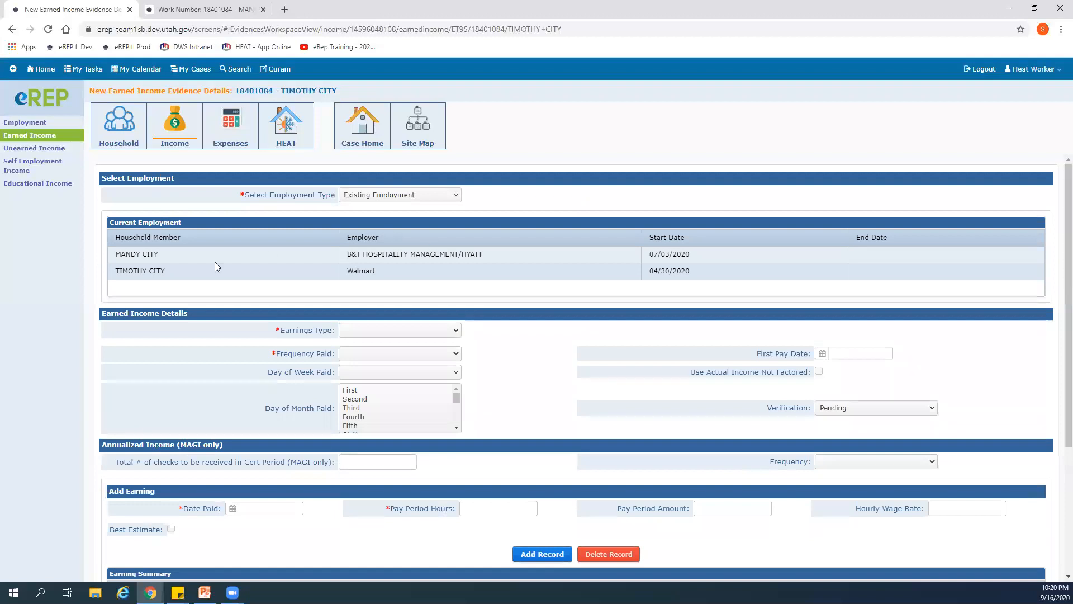
click(165, 255)
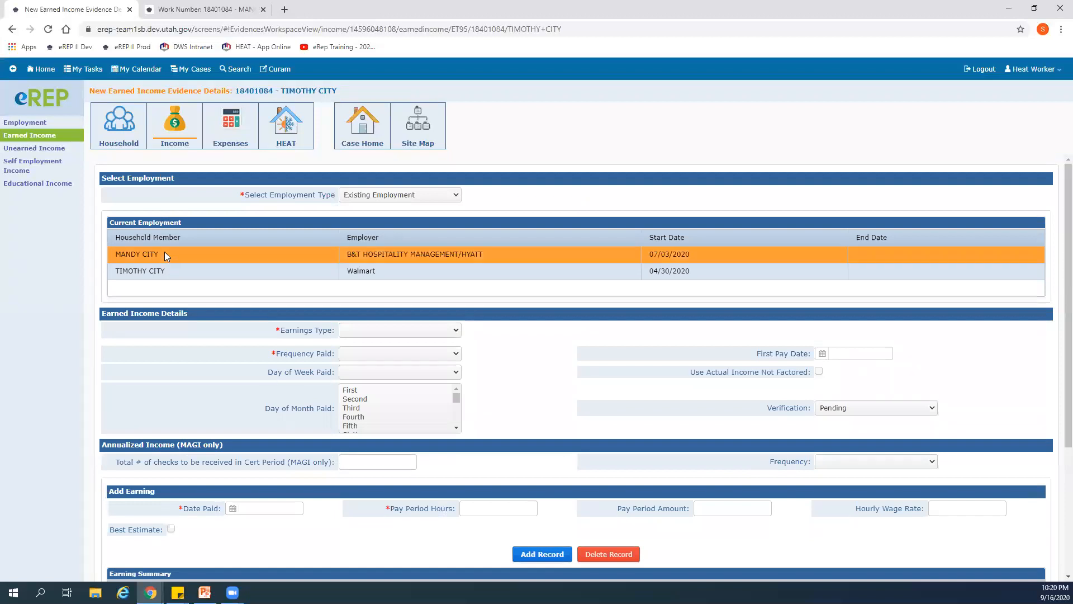
click(453, 331)
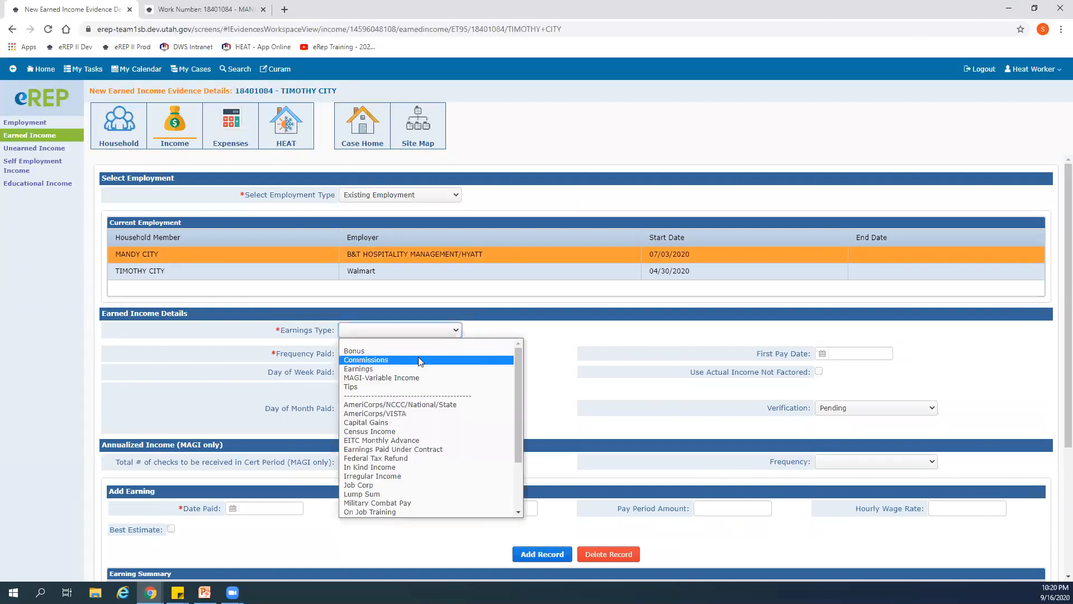
click(403, 373)
click(456, 355)
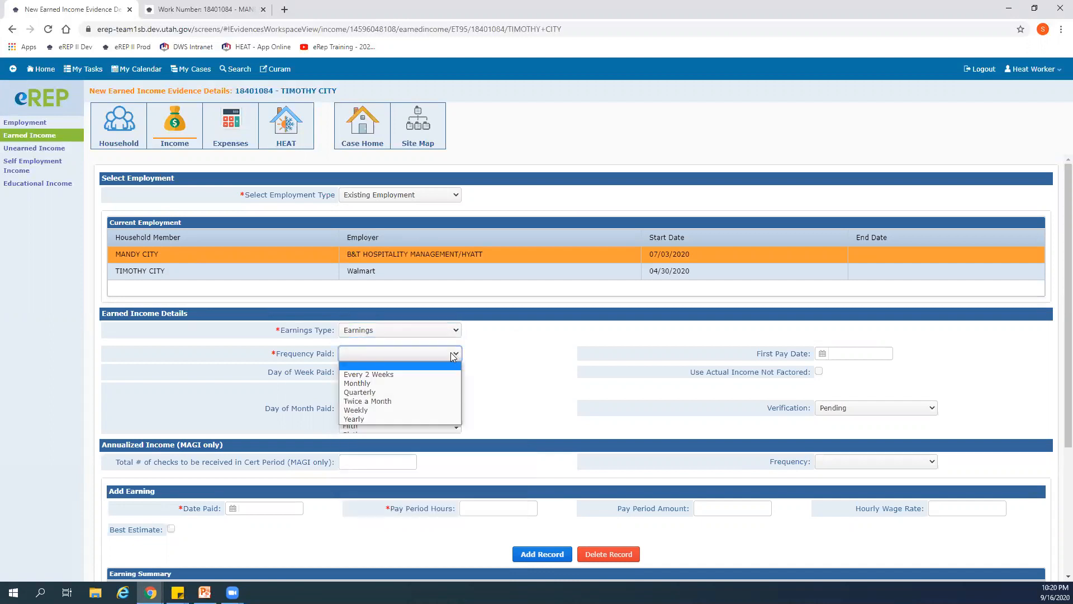
click(415, 383)
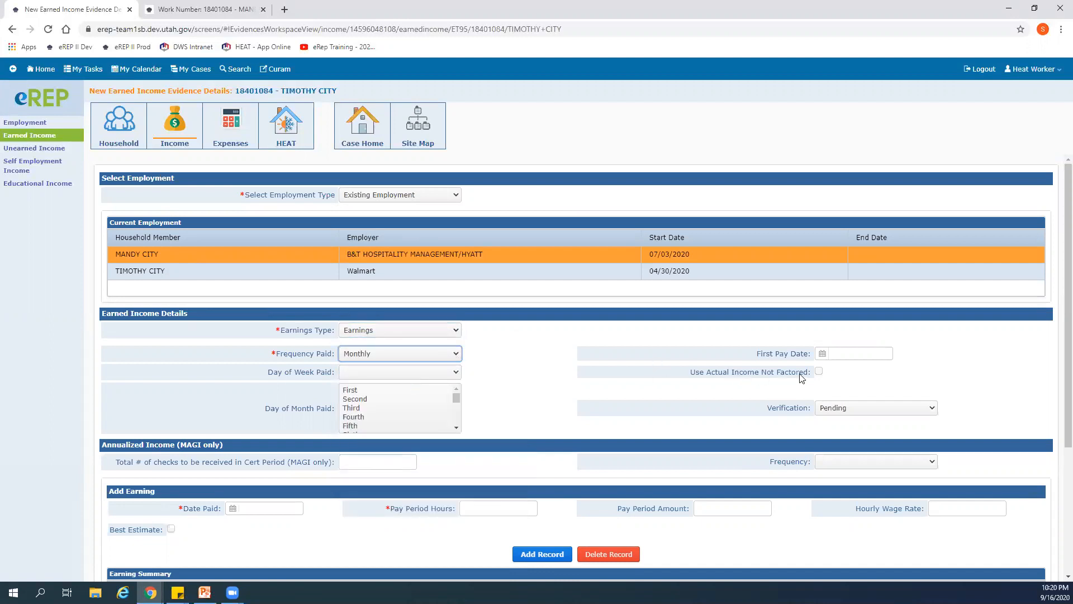
- Enable Use Actual Income Not Factored and set the verification to Electronic Verification
click(819, 372)
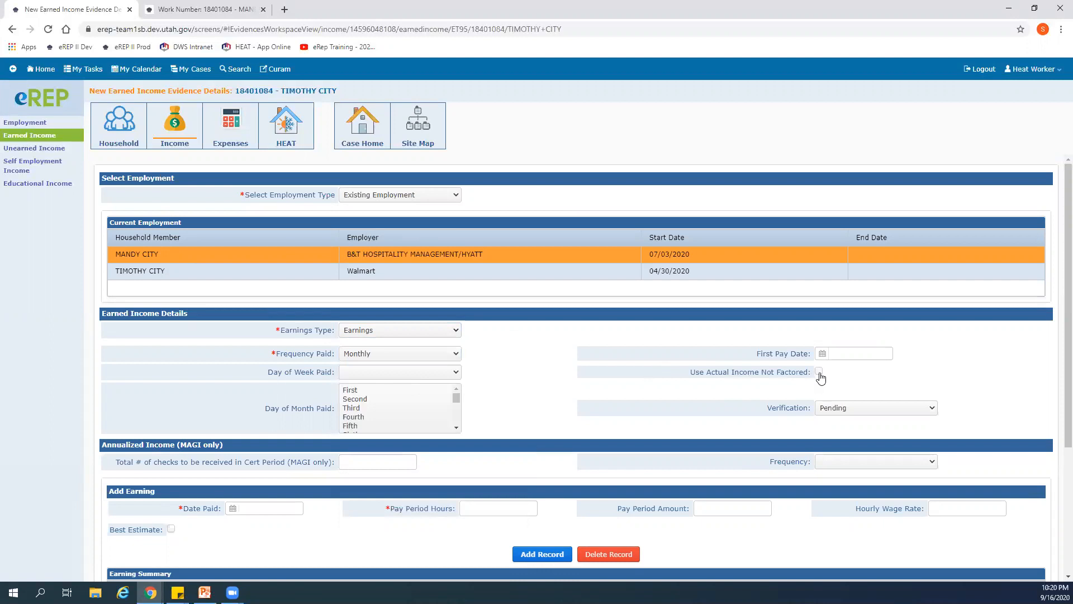
click(930, 408)
click(885, 449)
click(699, 424)
scroll(579, 427, down, 1)
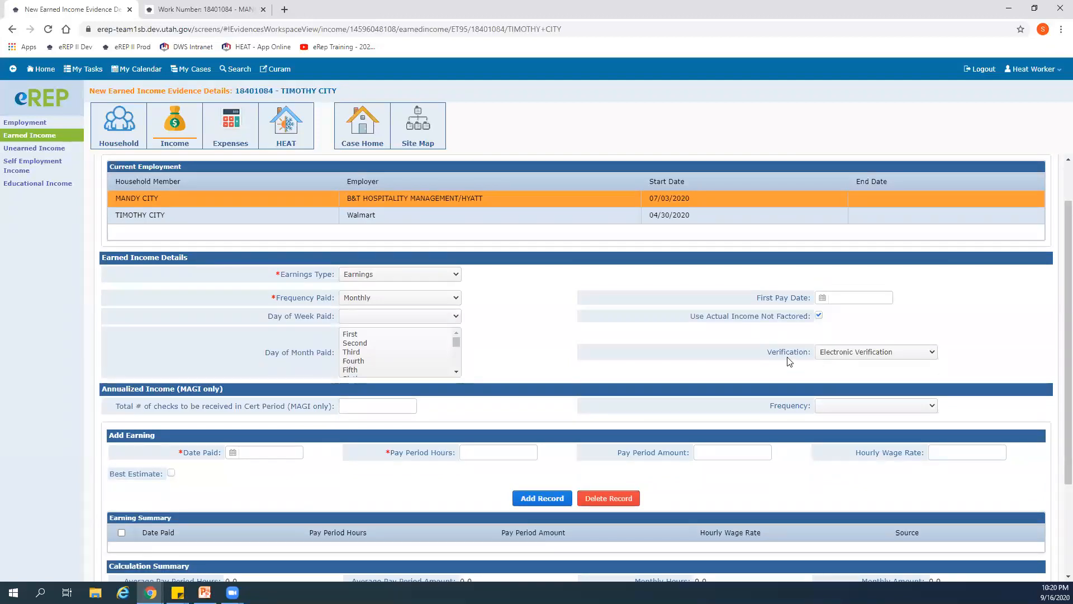
click(930, 352)
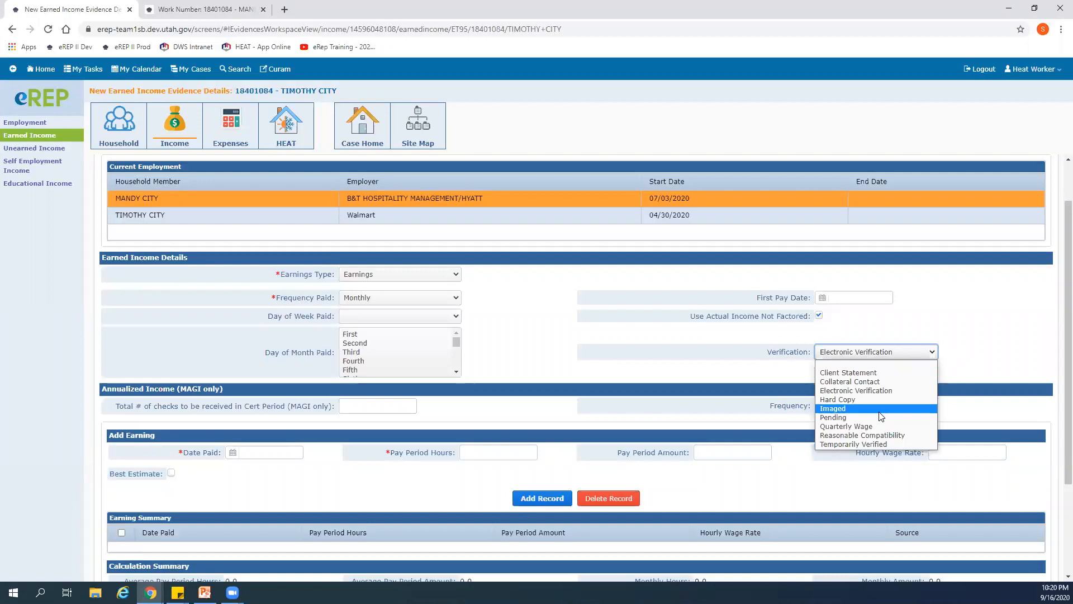
click(855, 417)
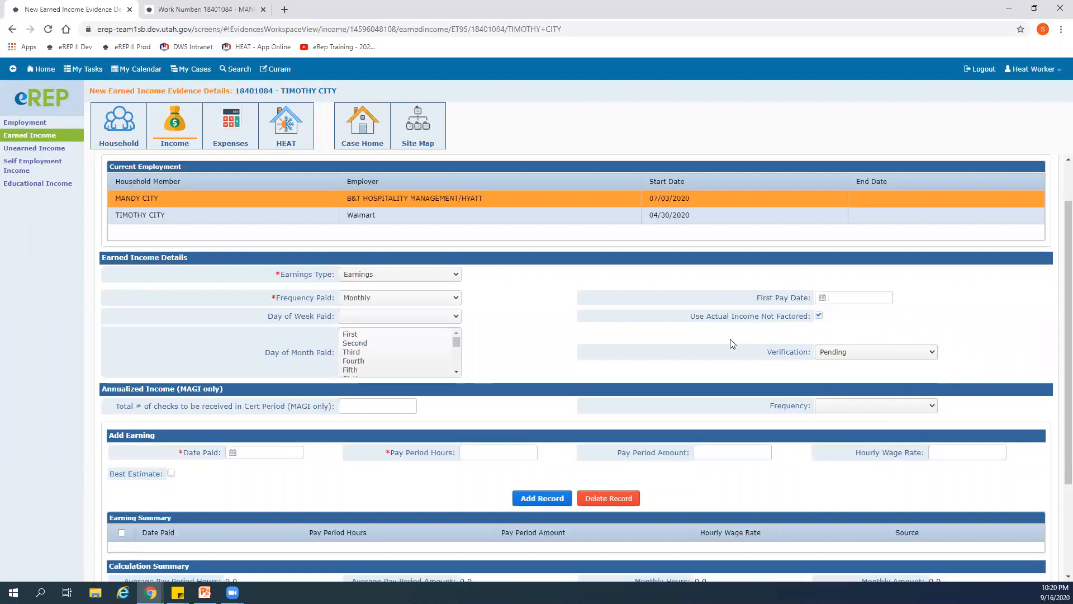
click(931, 352)
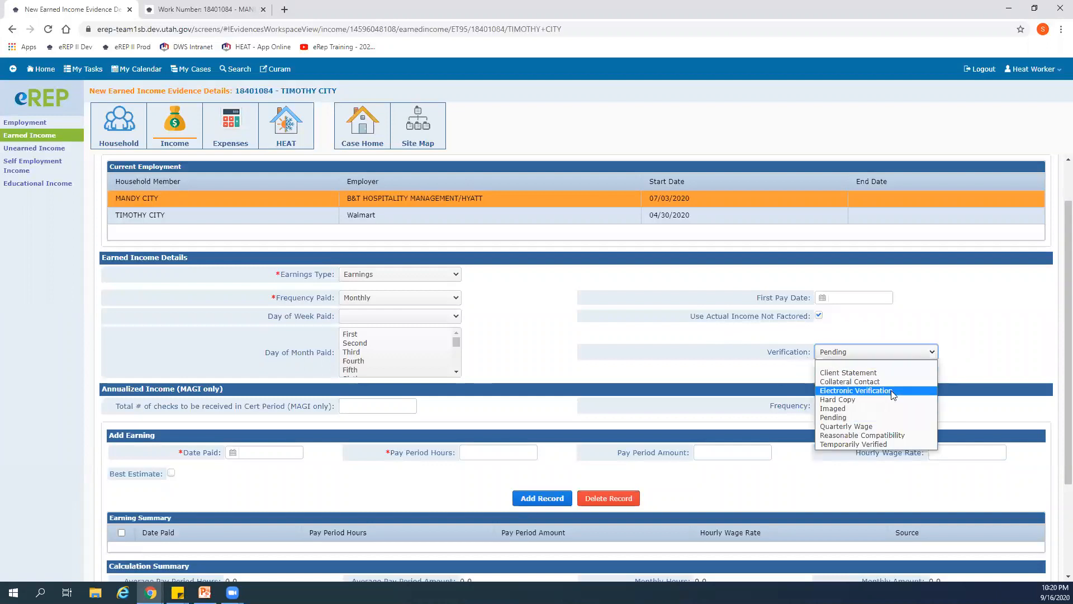
click(872, 390)
- Begin an earning entry paid 08/14/2020 and enter 59.60 pay period hours from the Work Number results
scroll(587, 391, down, 2)
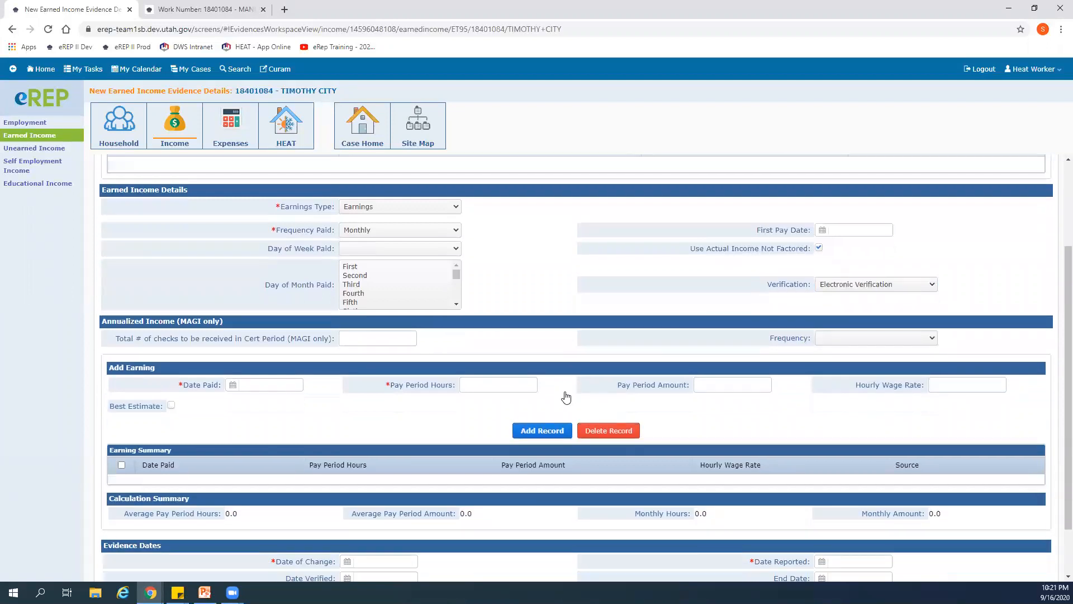
click(247, 342)
key(ctrl+Tab)
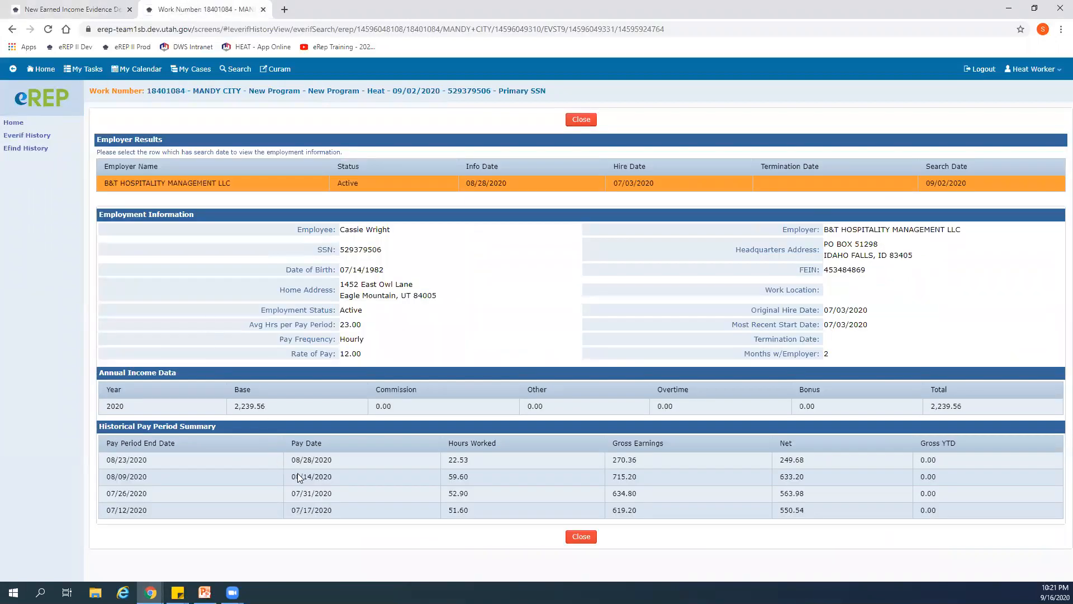
click(68, 9)
click(229, 343)
click(241, 357)
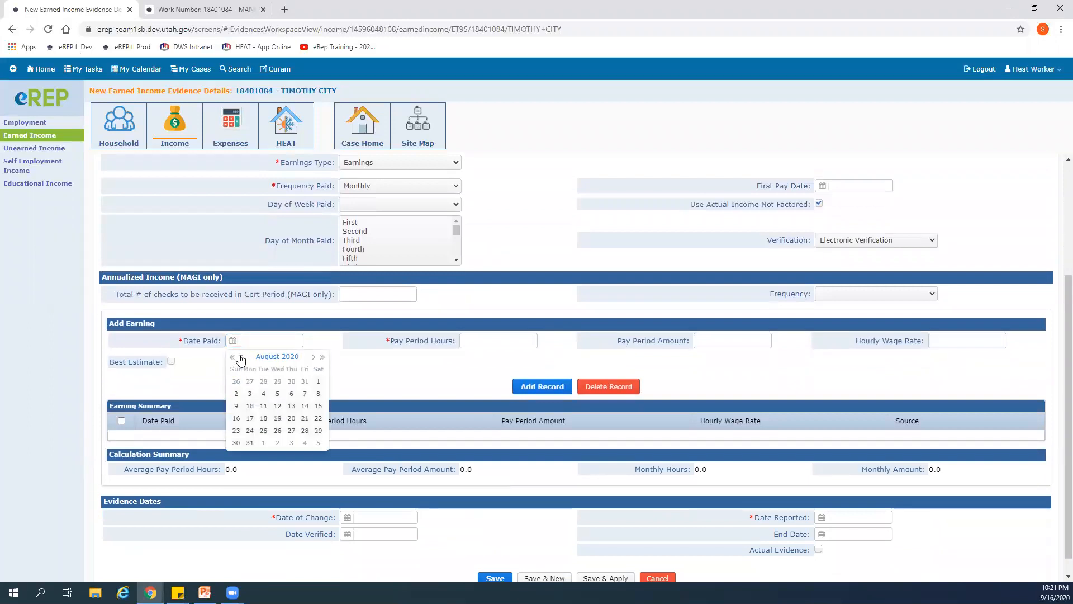
click(304, 407)
click(477, 337)
text(59.60)
- Enter 715.20 from the Work Number results as the 08/14/2020 pay period amount and add the earning
click(712, 341)
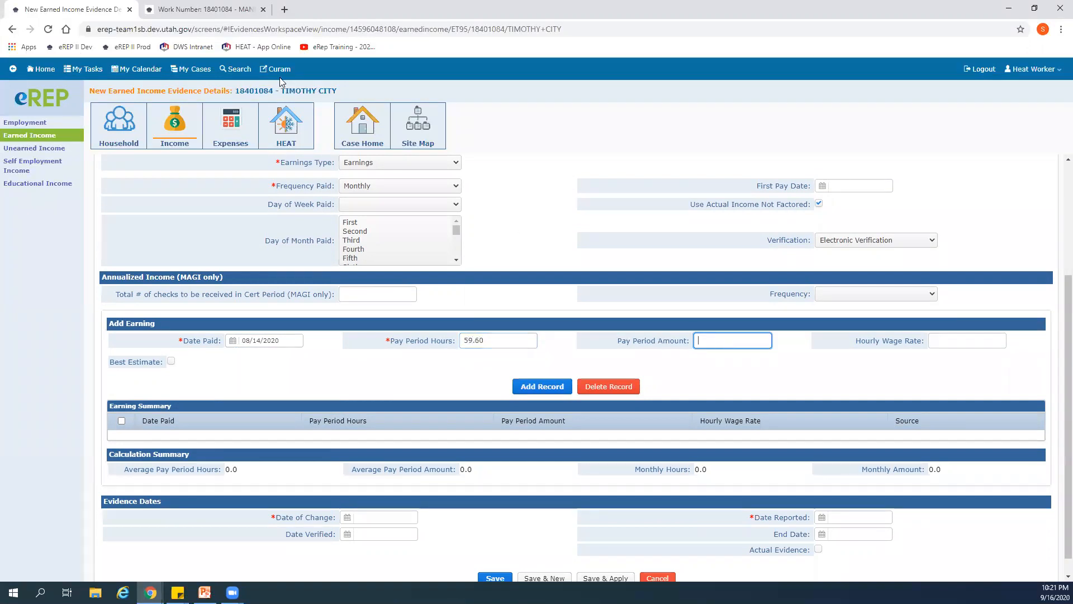
click(202, 9)
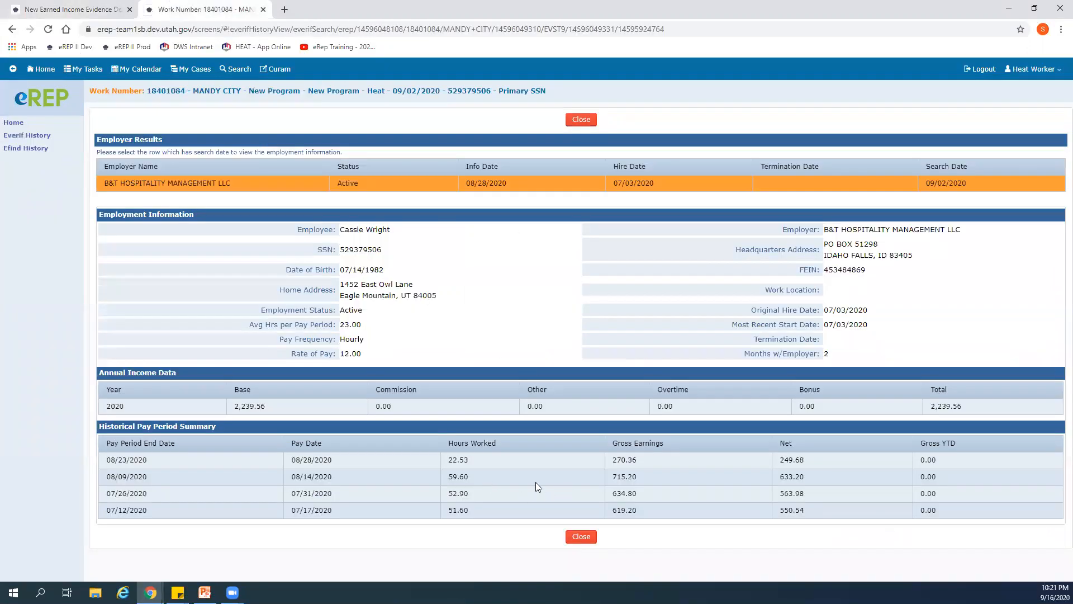
click(76, 10)
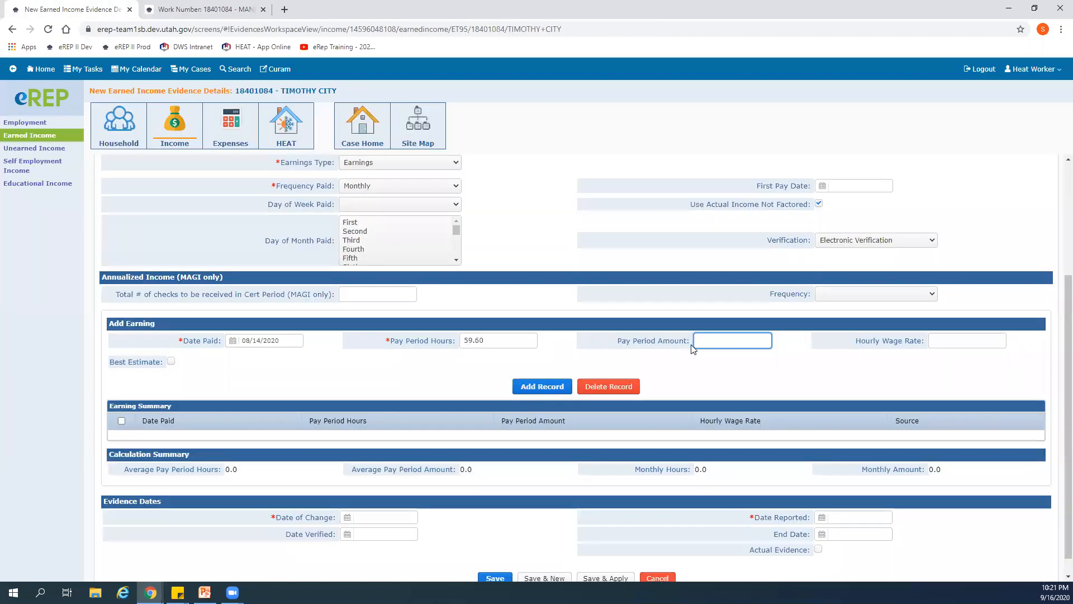
text(715.20)
click(542, 386)
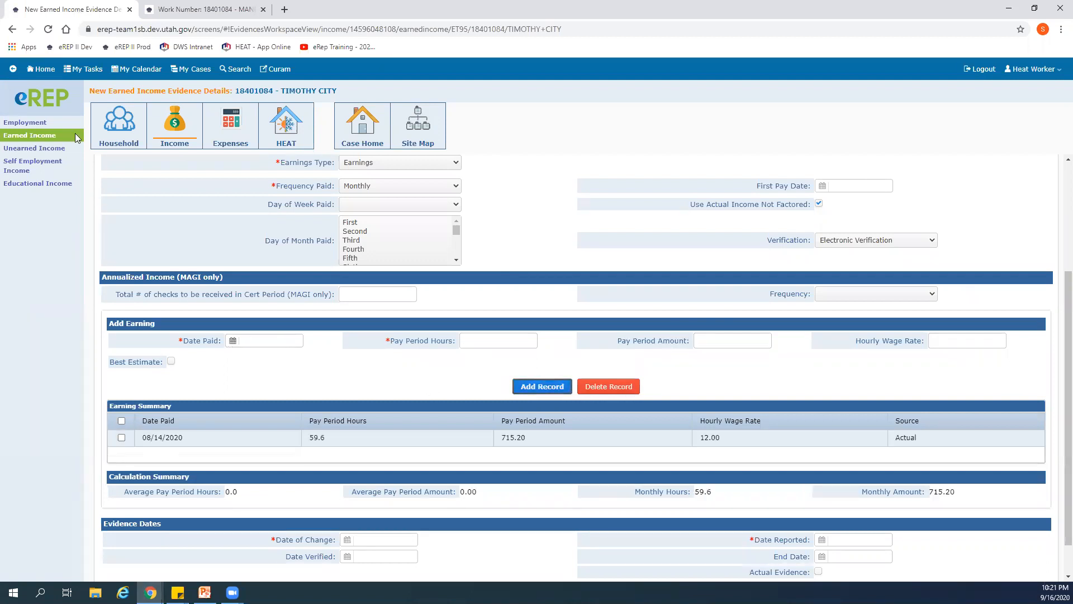
- Begin a second earning entry paid 08/28/2020 and enter 22.53 pay period hours from the Work Number results
click(188, 10)
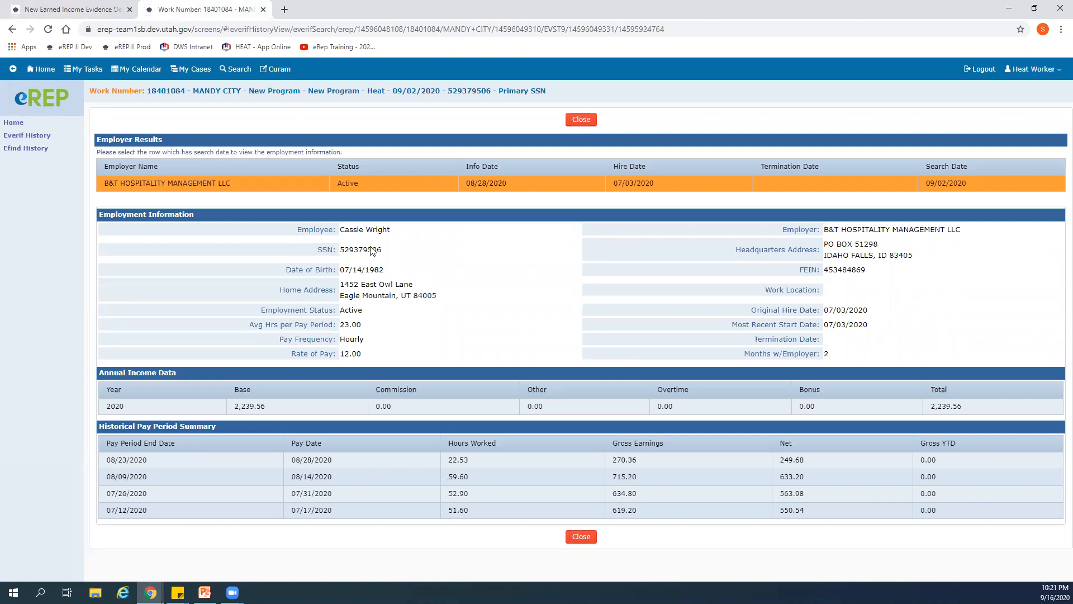
click(95, 14)
click(274, 342)
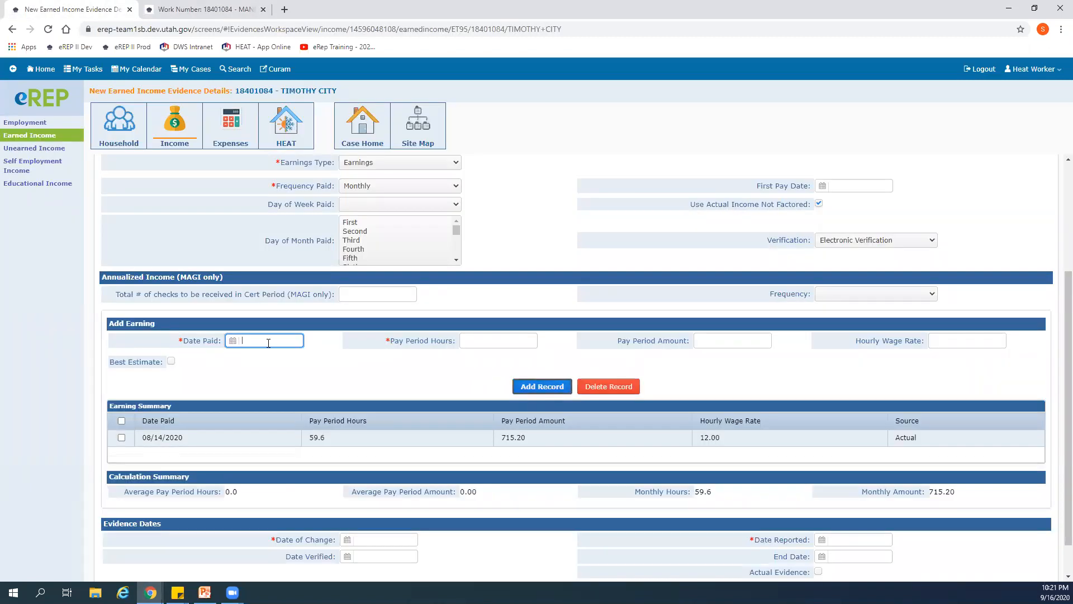
click(232, 340)
click(242, 357)
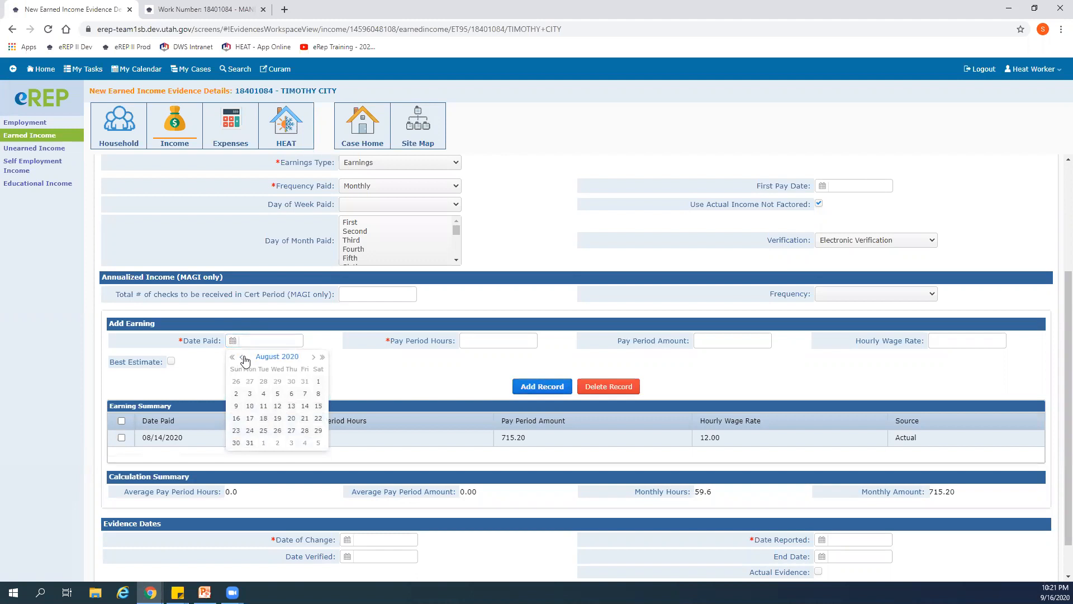
click(304, 430)
click(482, 337)
text(22.53)
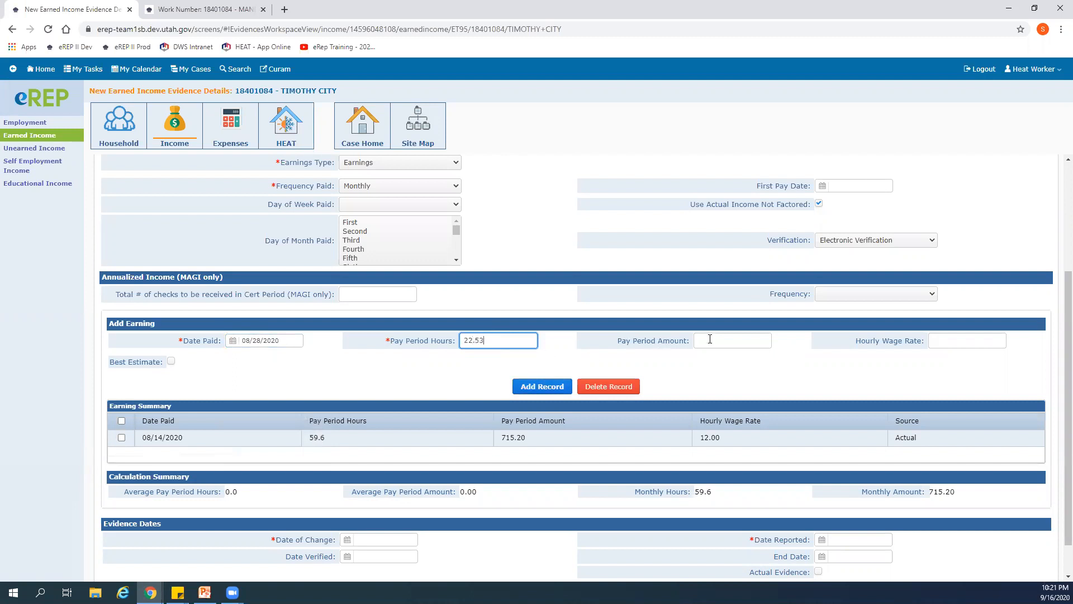
- Enter 270.36 from the Work Number results as the 08/28/2020 pay period amount and add the earning
key(ctrl+Tab)
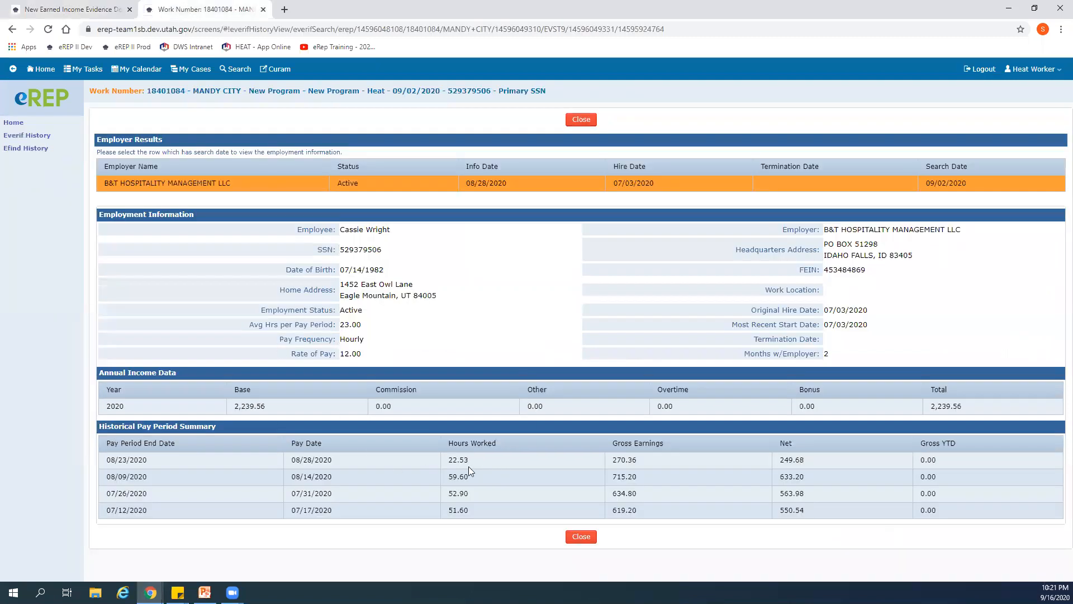
click(61, 11)
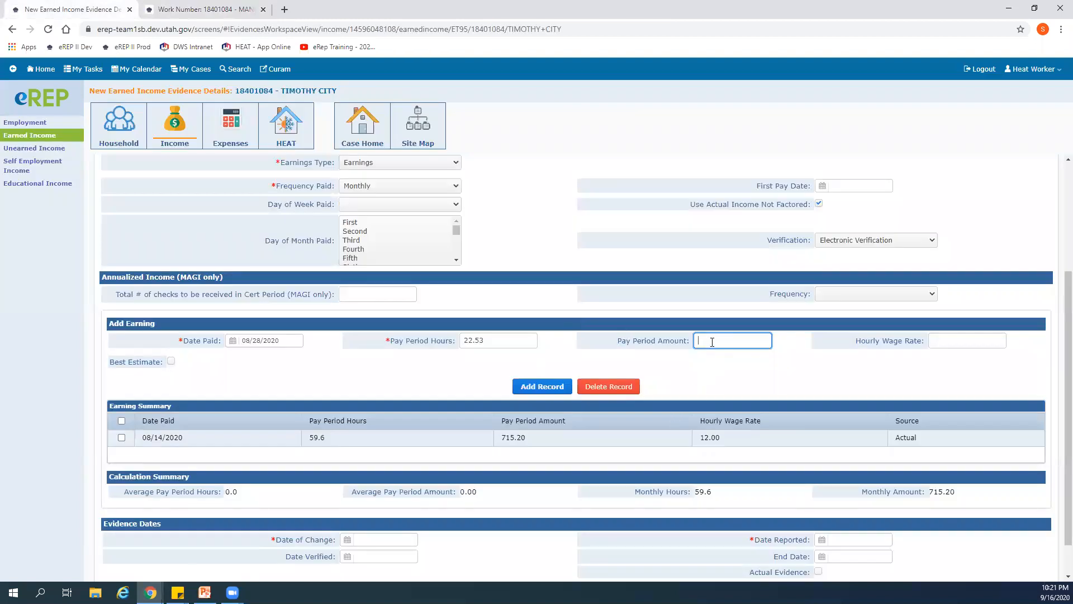
text(270.36)
click(530, 389)
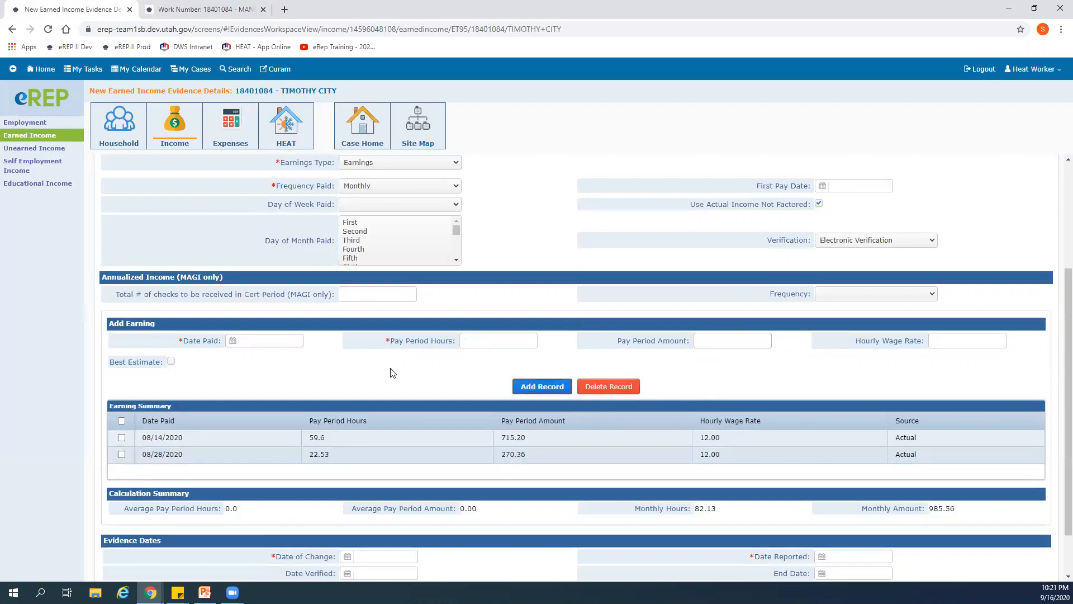
- Set the evidence's date of change to 09/02/2020 and its reported and verified dates to 09/16/2020, then save it and start a new record
scroll(393, 373, down, 1)
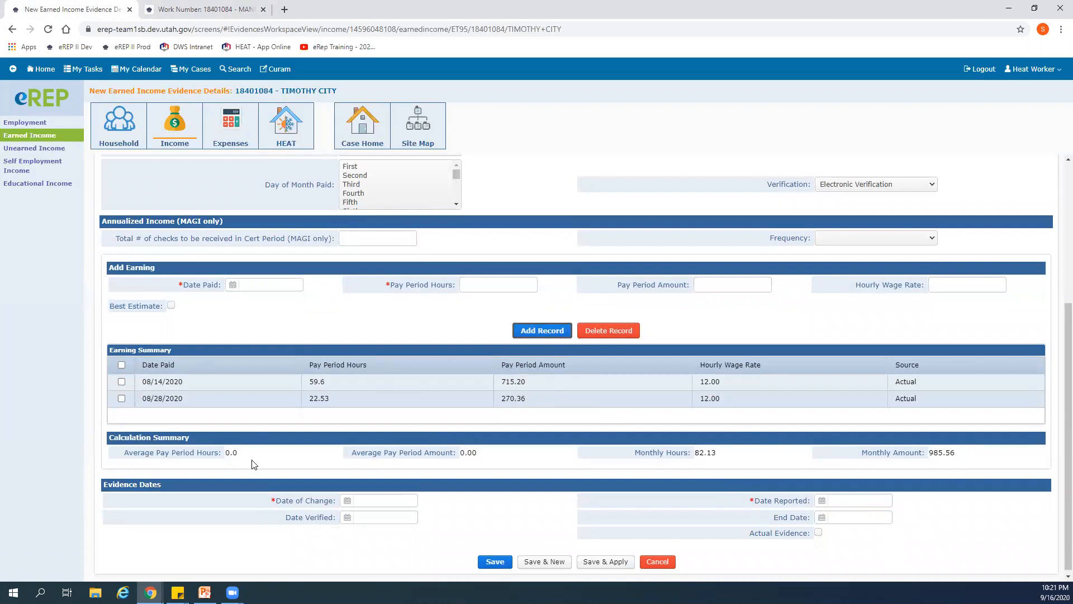
click(347, 497)
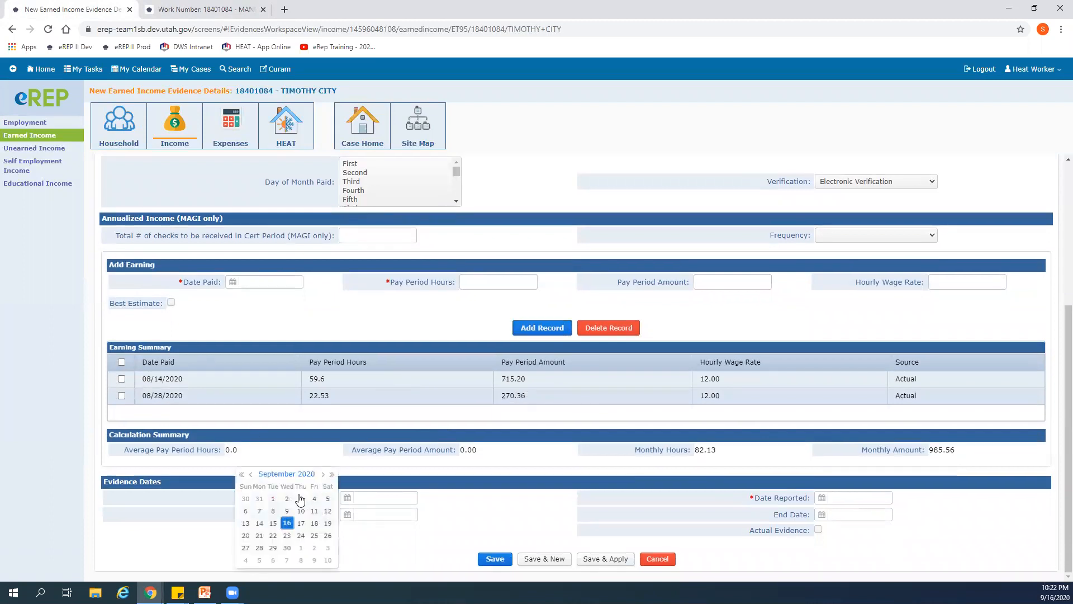
click(287, 498)
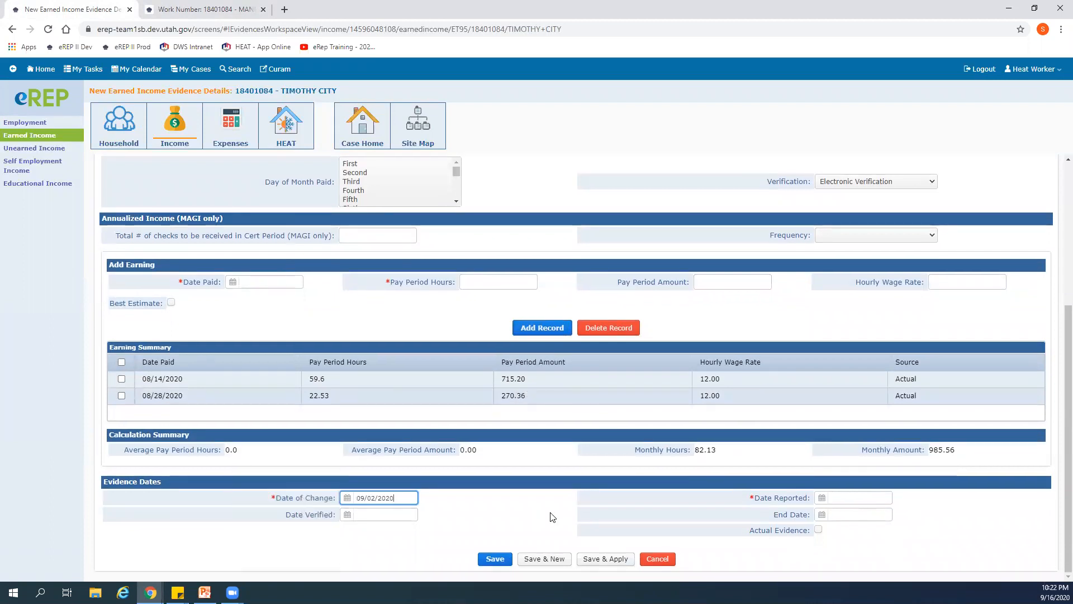
click(820, 498)
click(781, 529)
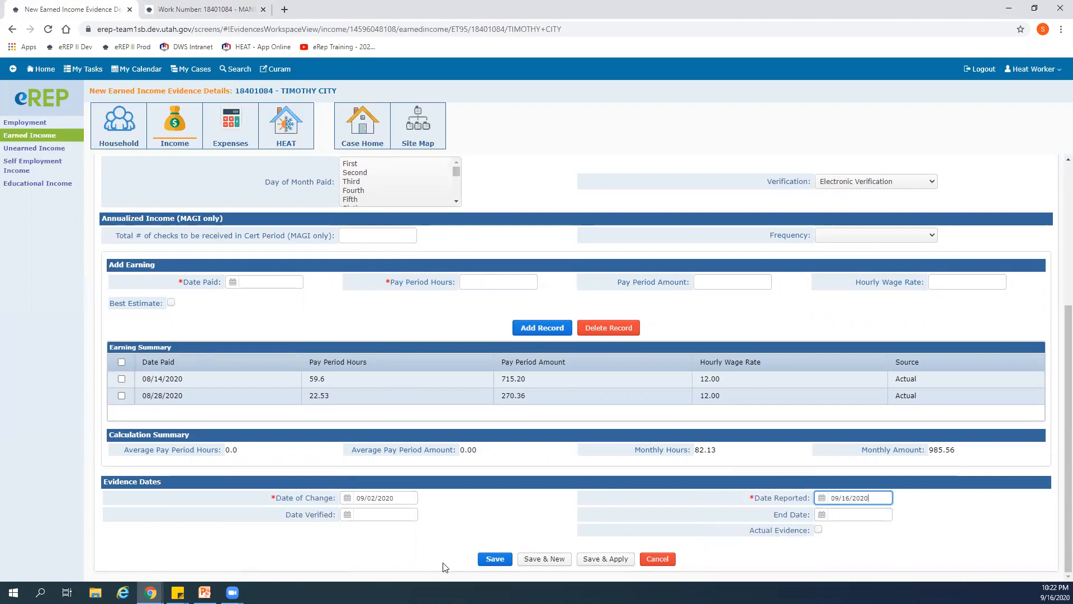
click(348, 514)
click(291, 521)
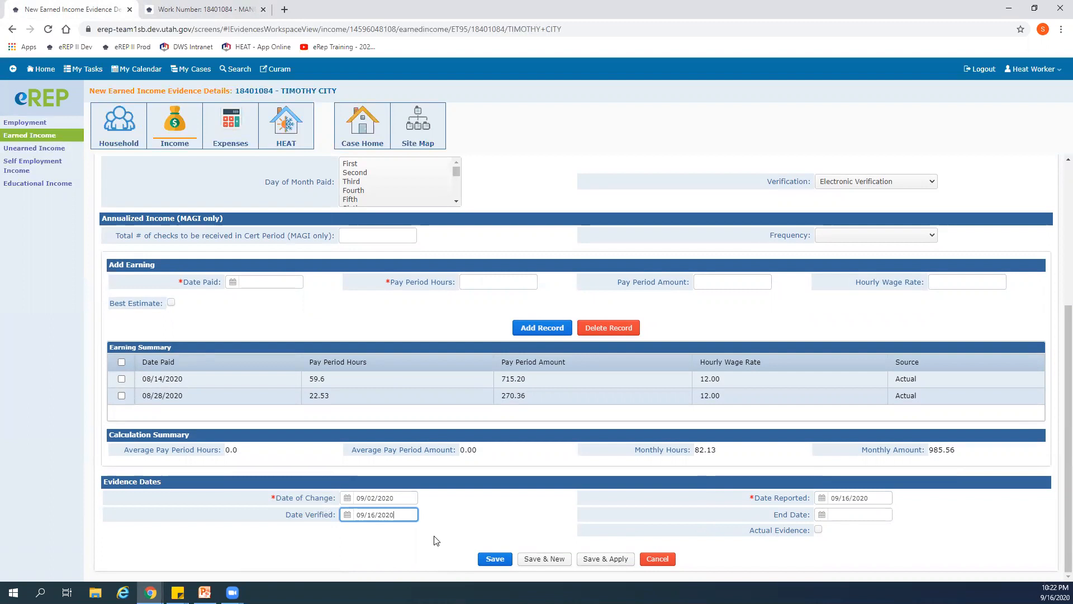
click(545, 559)
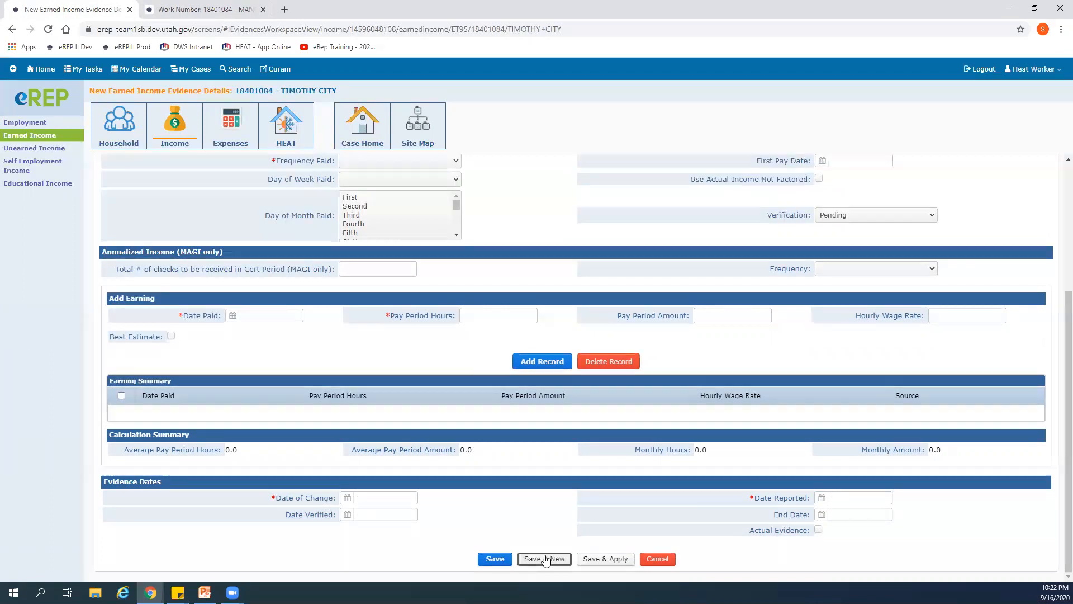
scroll(444, 459, up, 4)
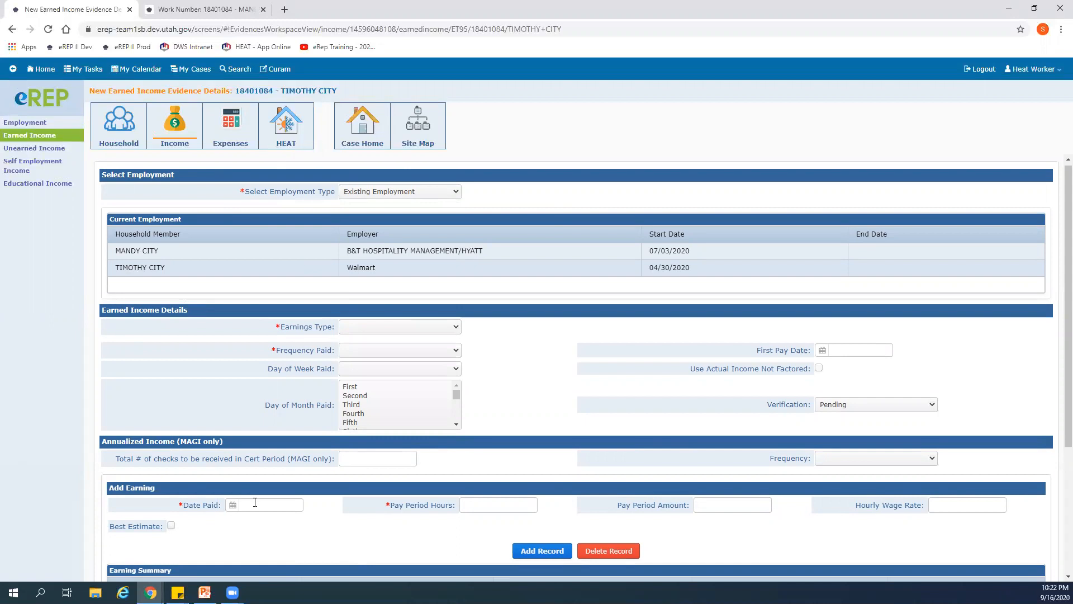
scroll(569, 562, down, 4)
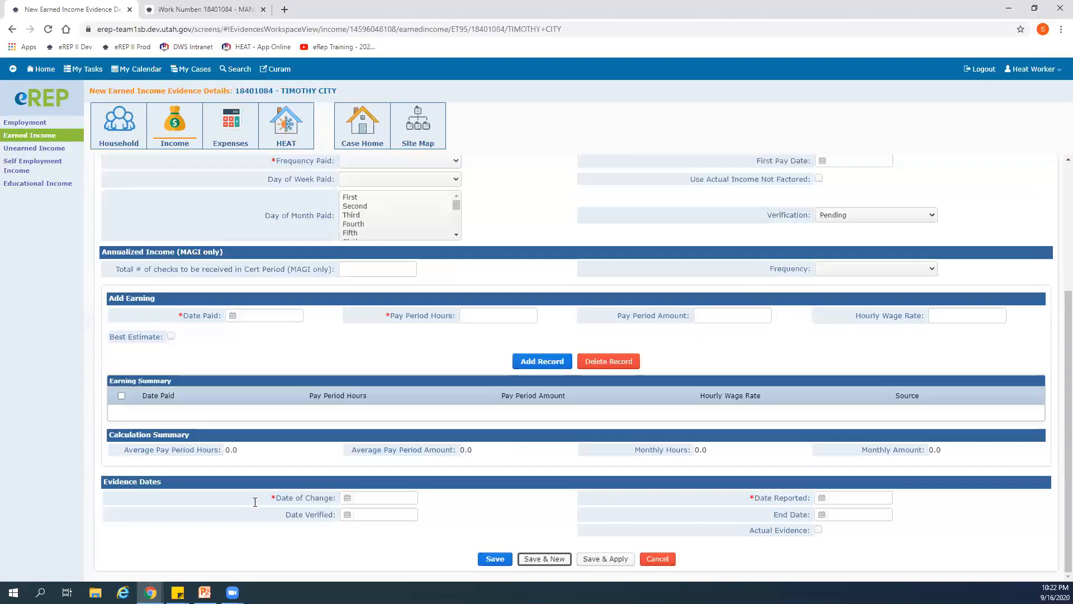
click(495, 558)
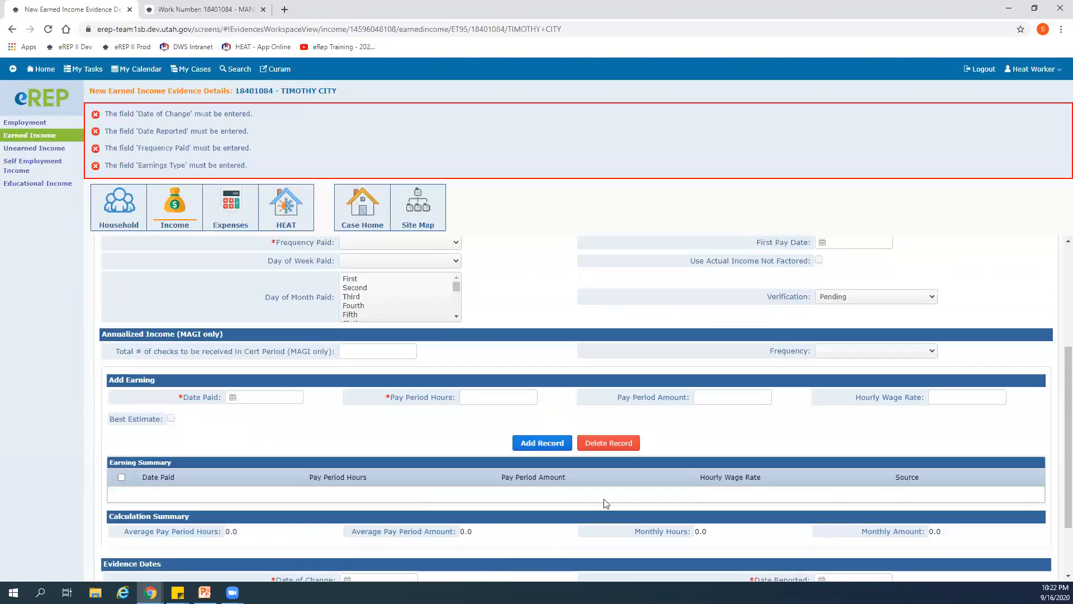
scroll(607, 506, down, 2)
click(653, 558)
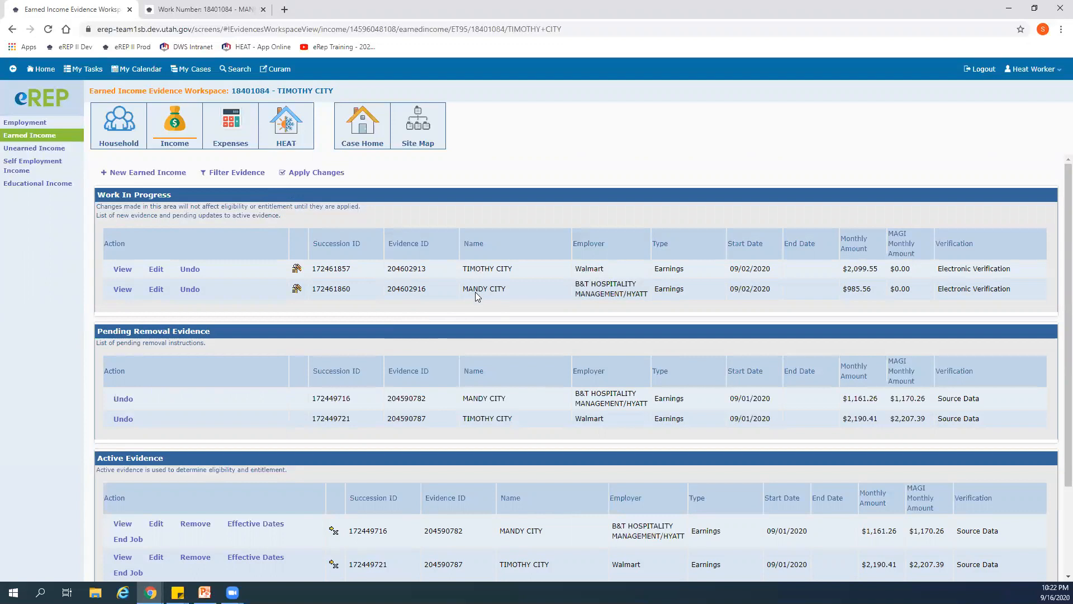
- Check the earned income evidence lists and open the unearned income evidence workspace
scroll(373, 373, down, 2)
click(123, 412)
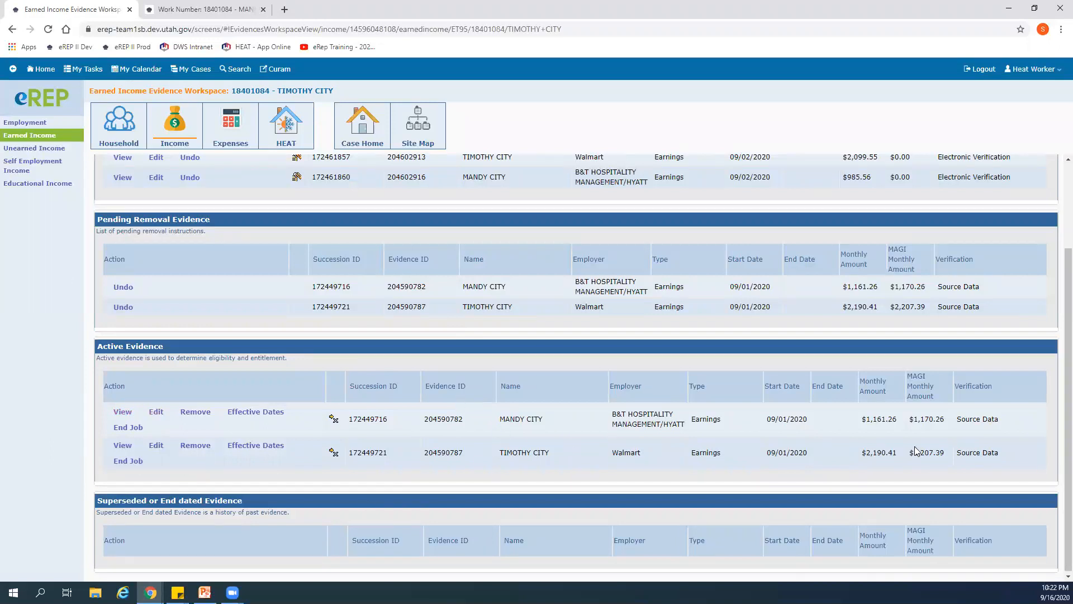
scroll(515, 438, up, 2)
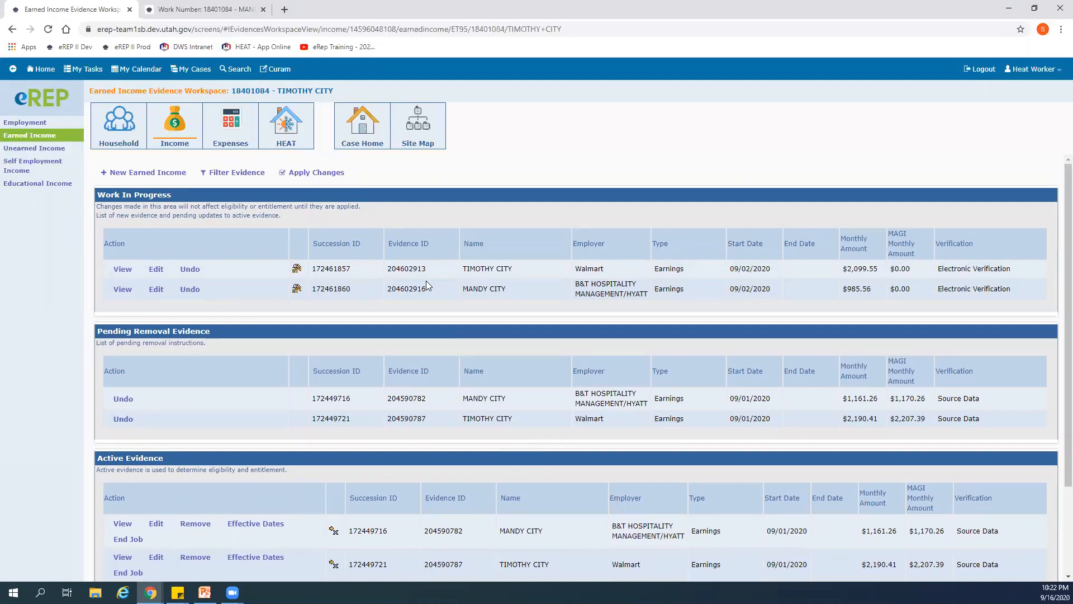
click(25, 149)
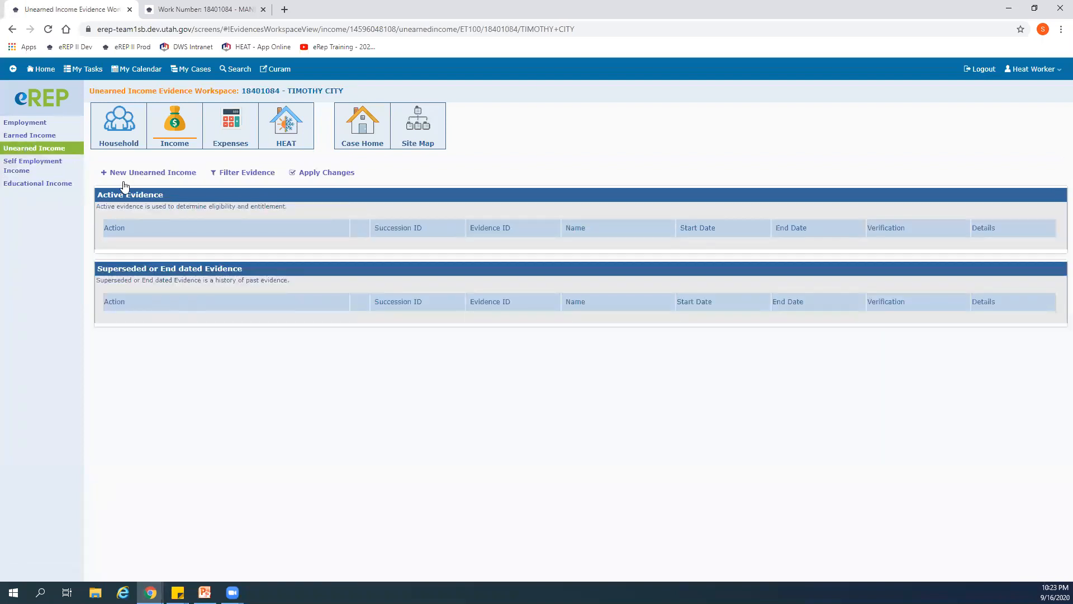
click(141, 174)
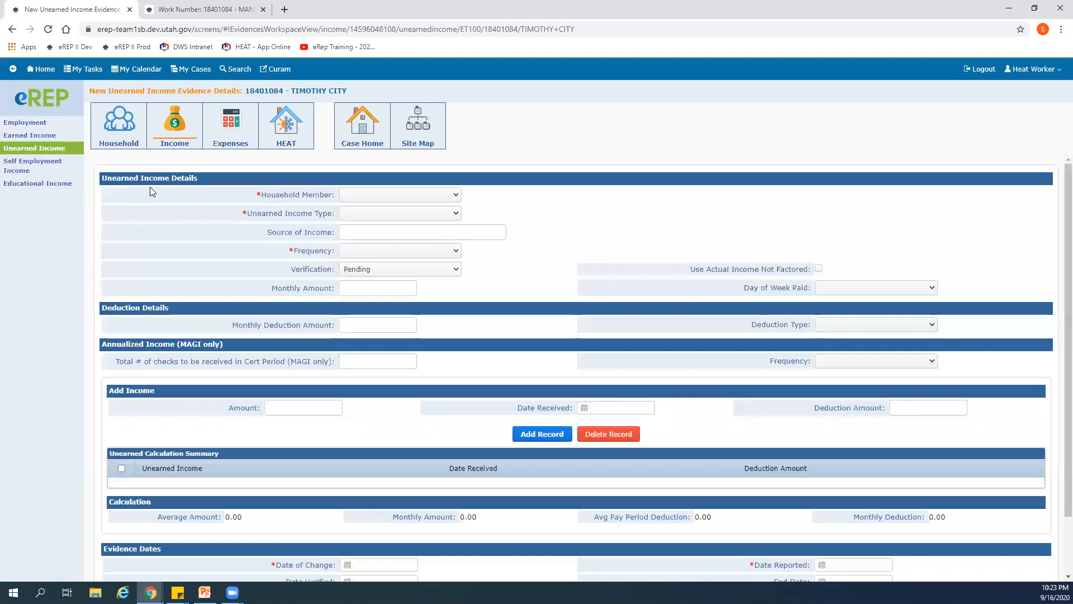
click(421, 127)
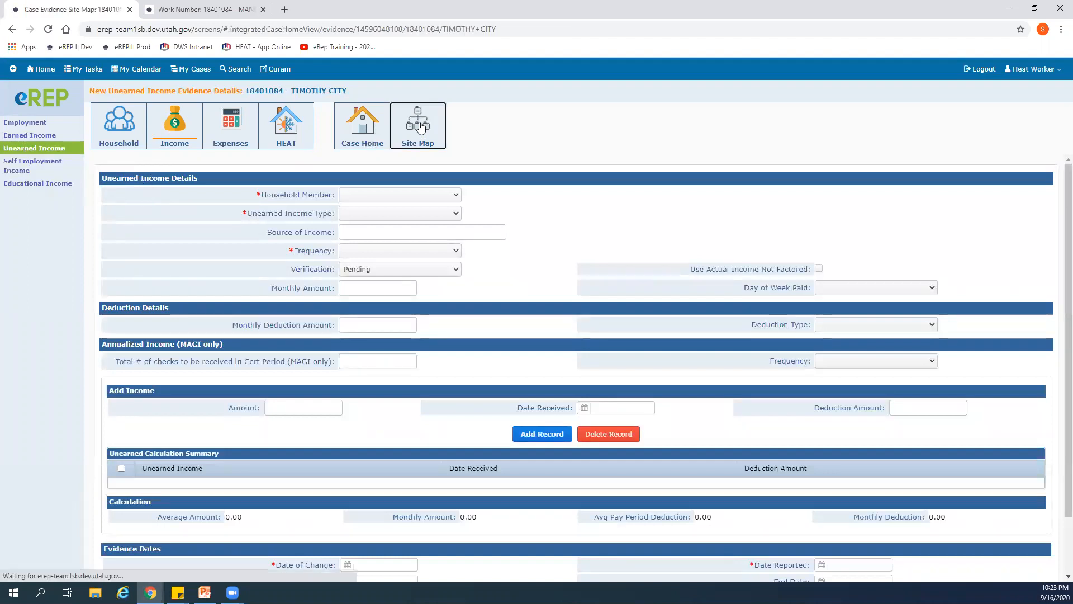
click(856, 365)
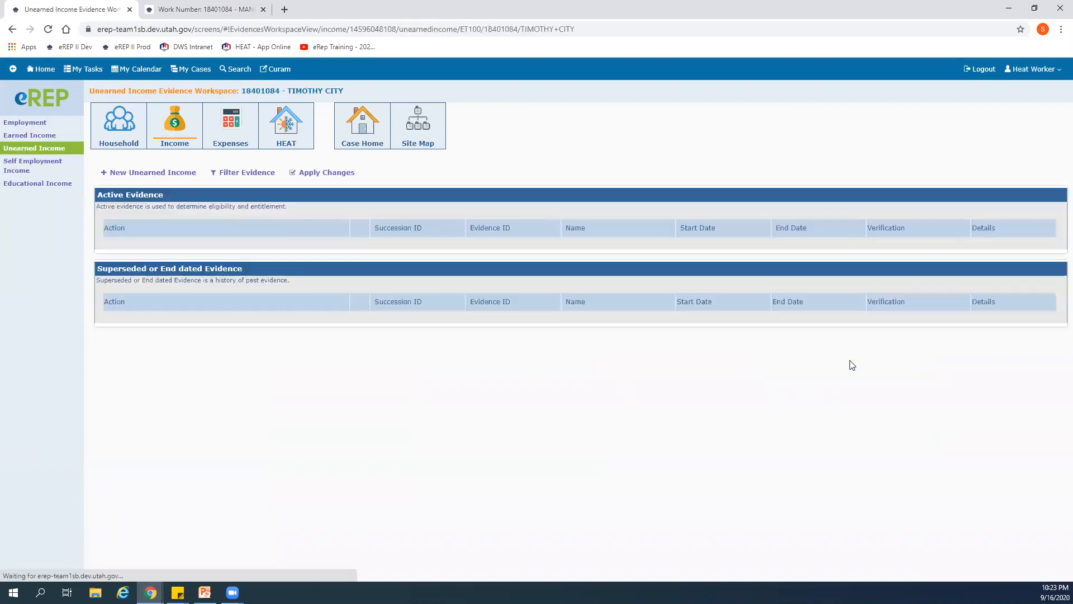
- Create unearned income evidence for the female household member with type Cash Contributions and Parents as the source of income
click(160, 176)
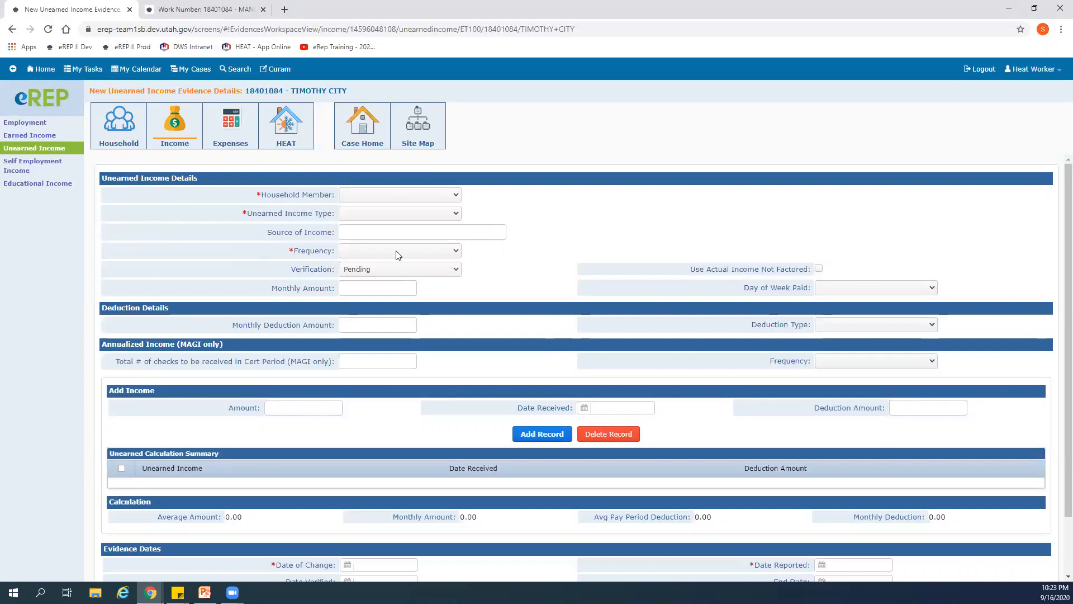
click(452, 197)
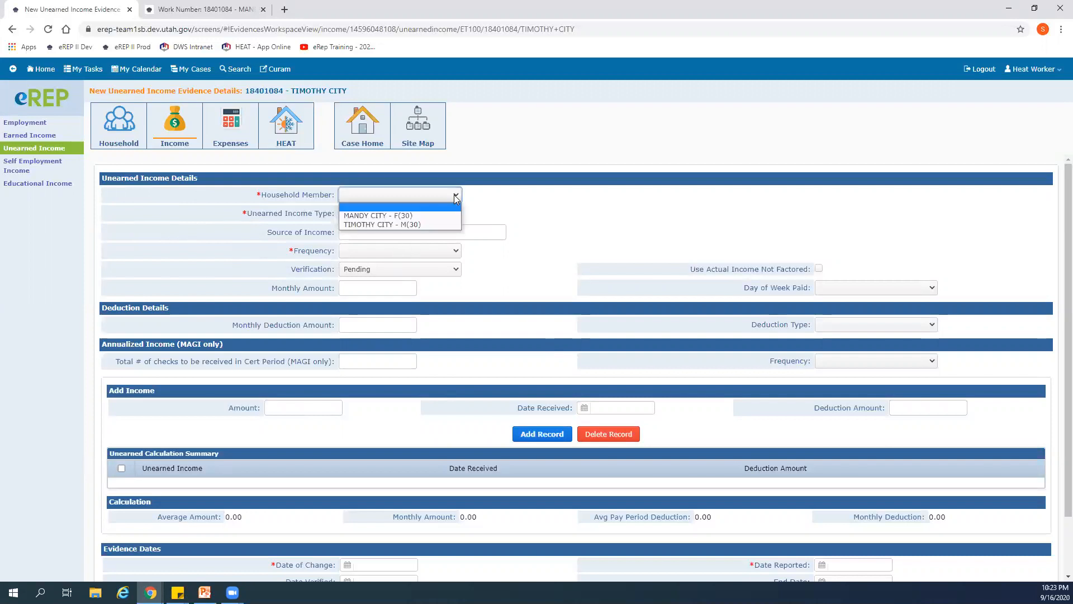
click(402, 216)
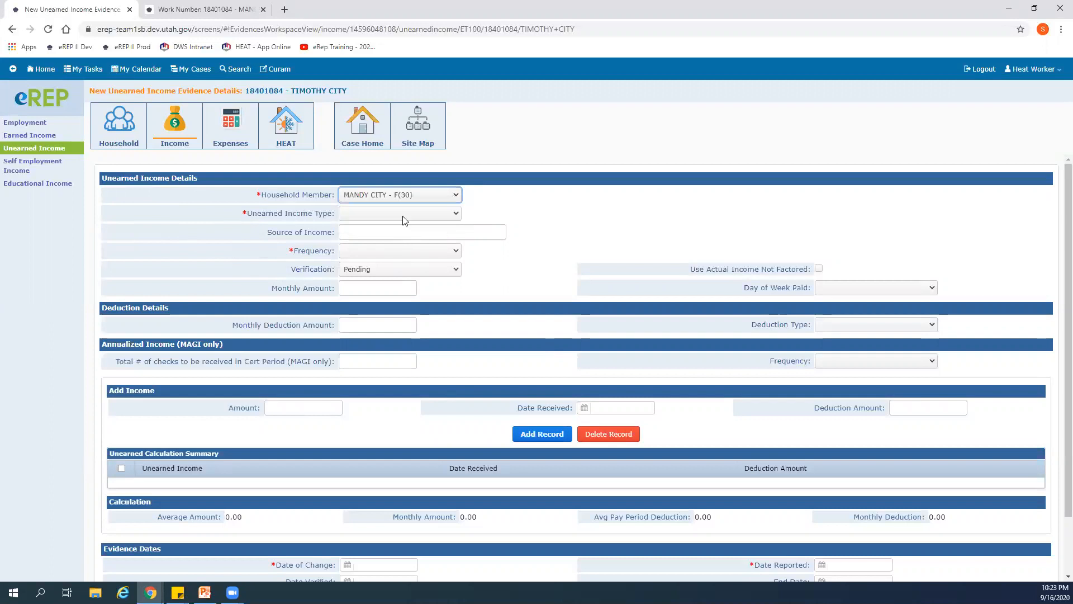
click(454, 215)
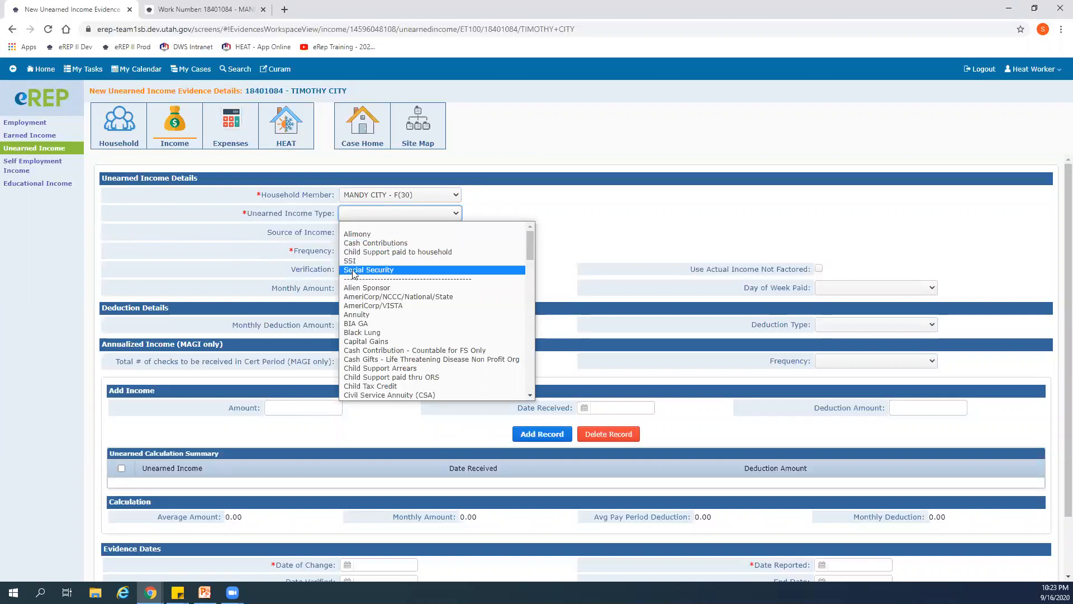
click(362, 244)
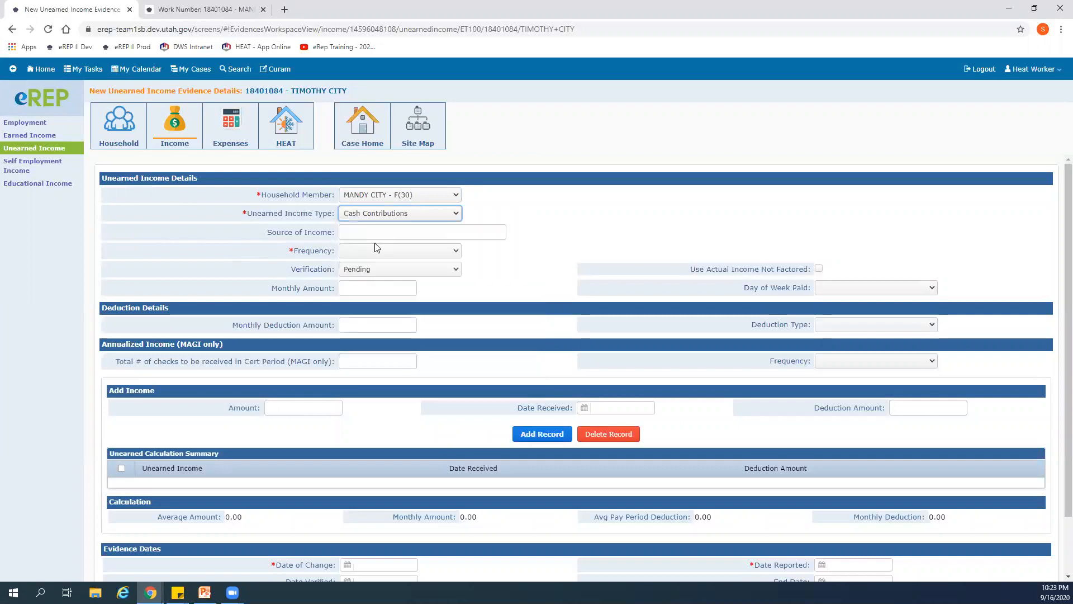
click(405, 230)
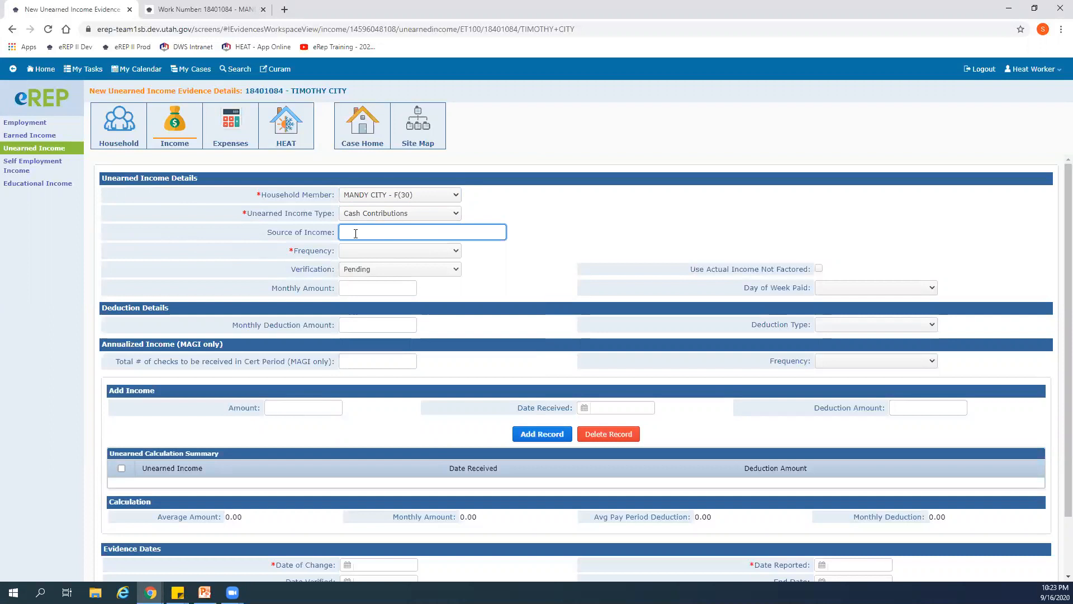
text(Parents)
- Set the unearned income's frequency to Monthly and verification to Hard Copy, and enable Use Actual Income Not Factored
click(453, 252)
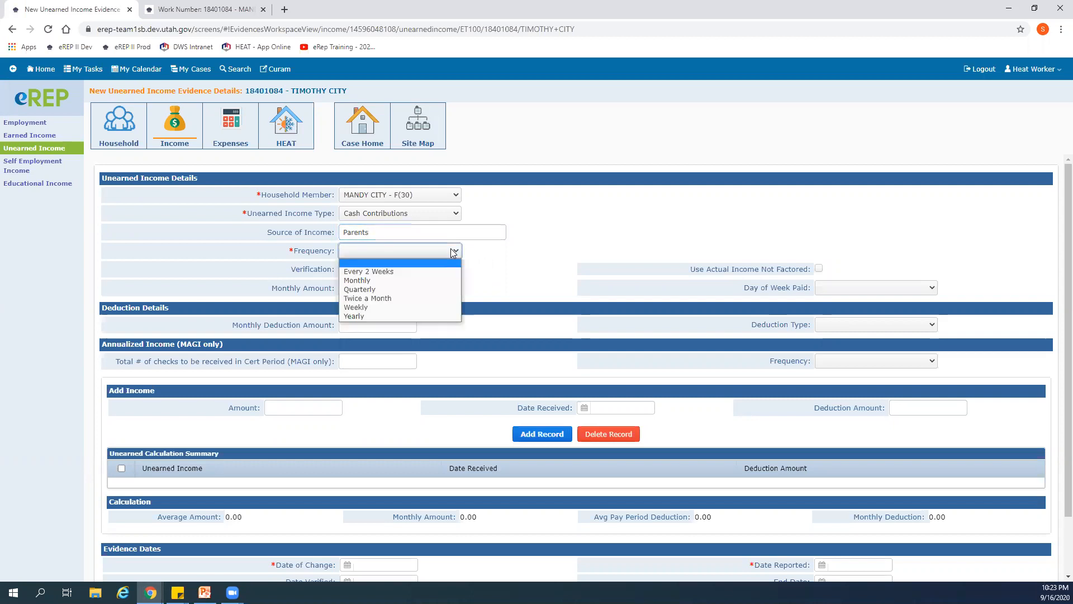
click(416, 280)
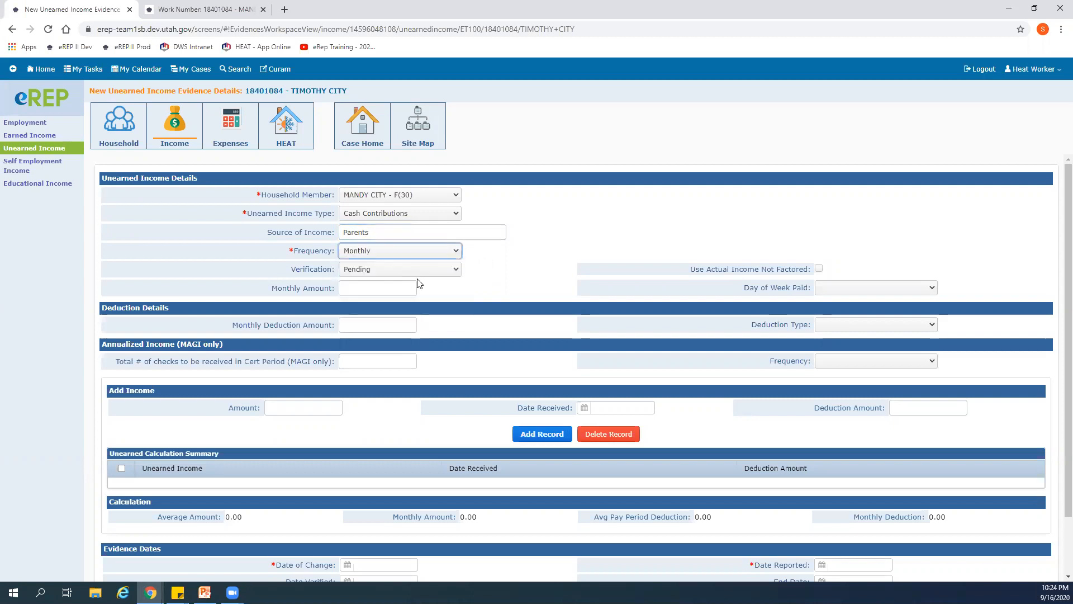
click(456, 270)
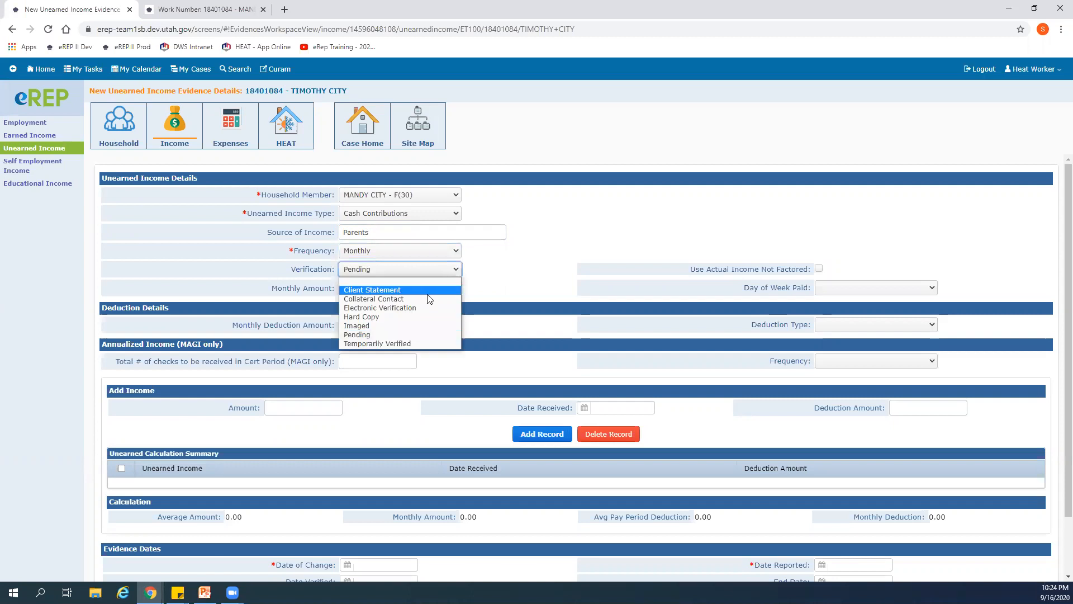
click(407, 318)
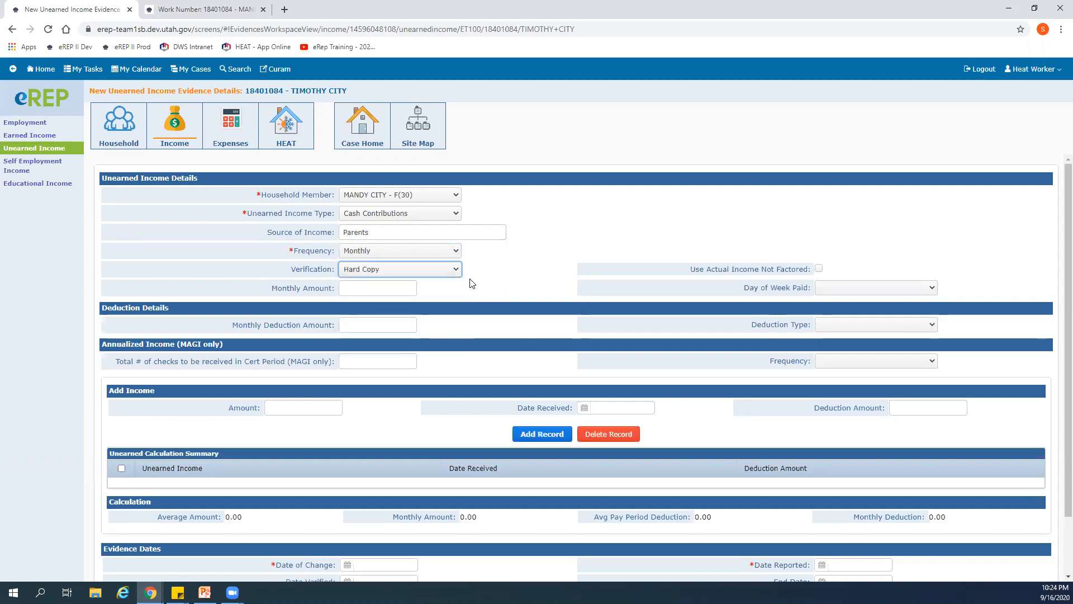
click(488, 274)
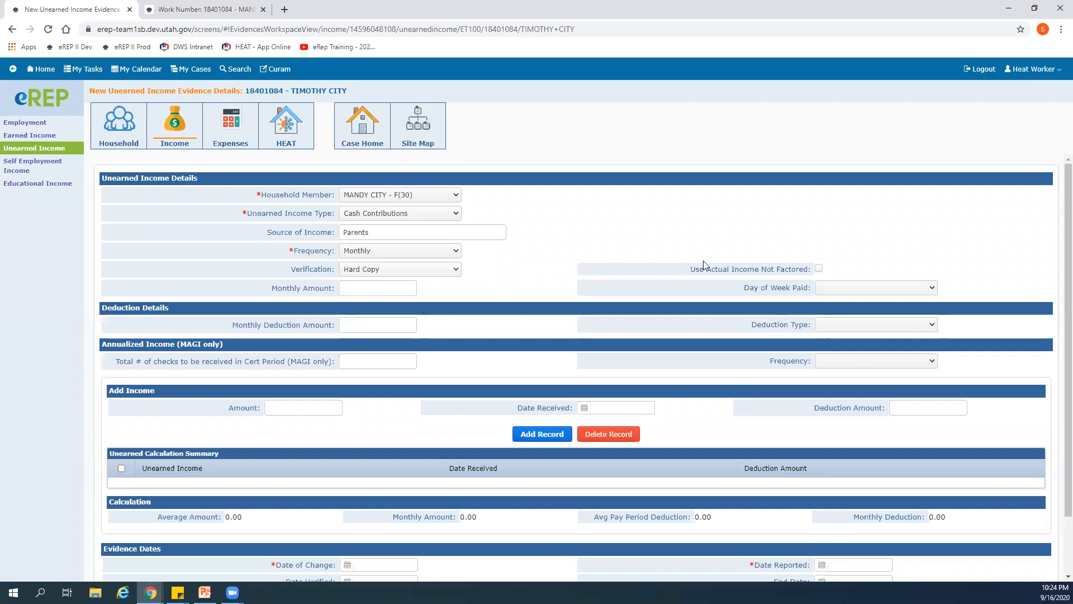
click(819, 269)
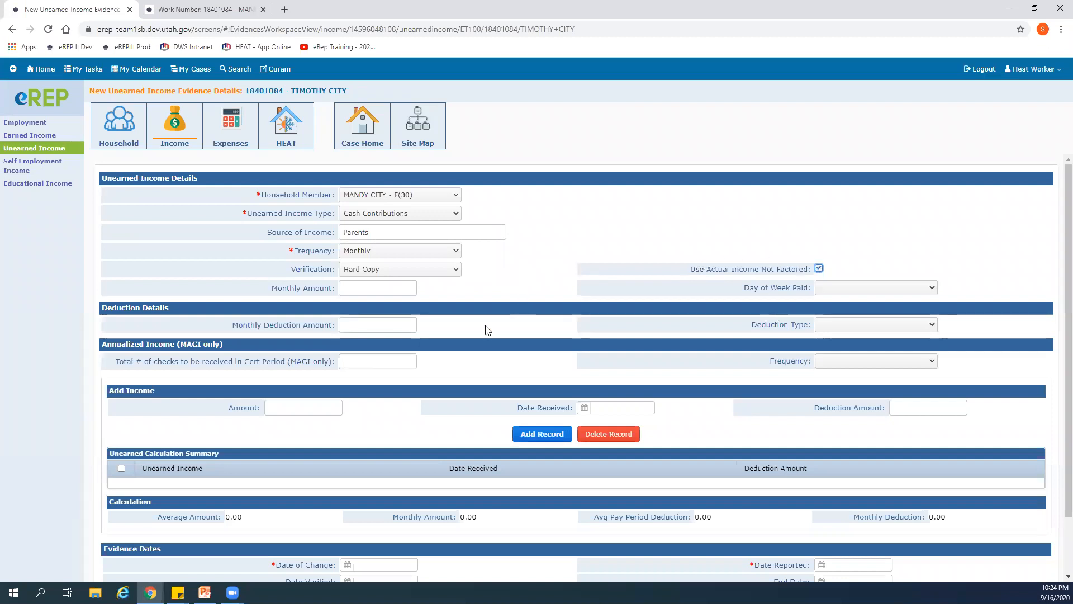
- Add an unearned income record of 100.00 received 08/05/2020
scroll(376, 416, down, 1)
click(292, 354)
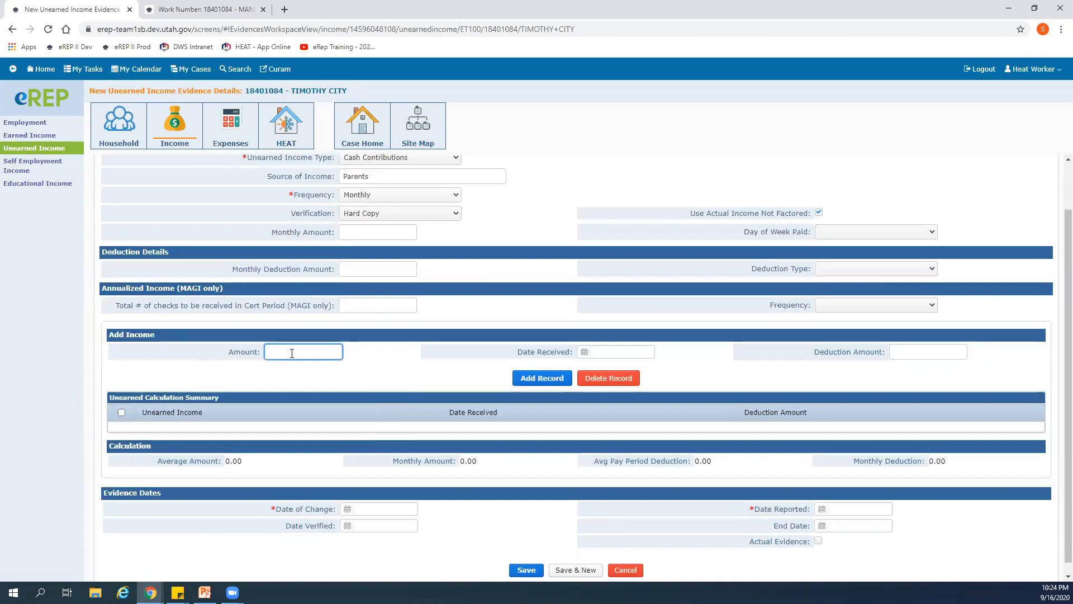
text(100.00)
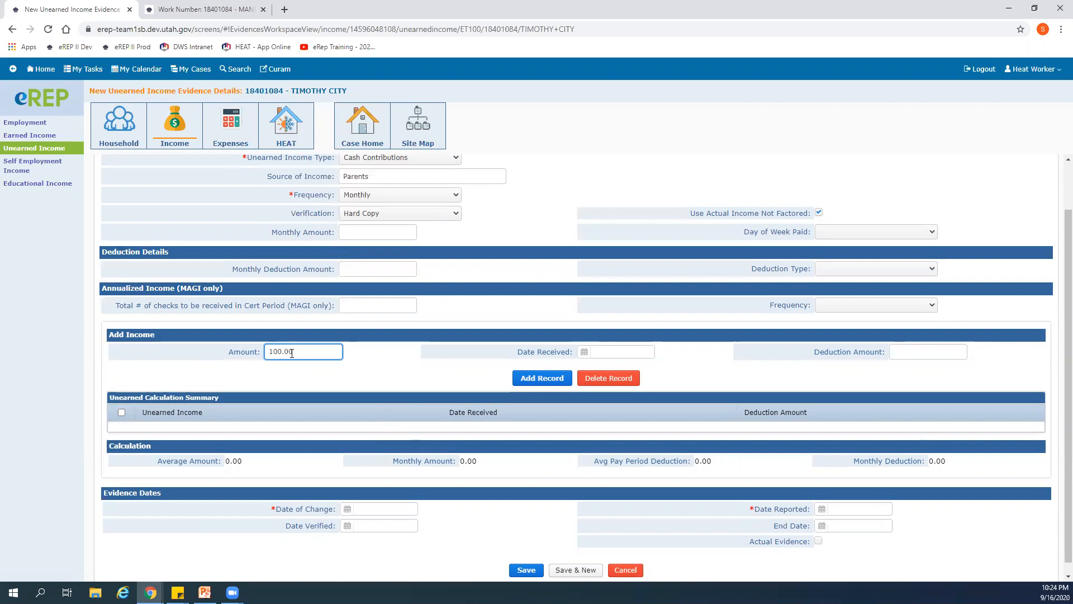
click(584, 355)
click(592, 368)
click(629, 405)
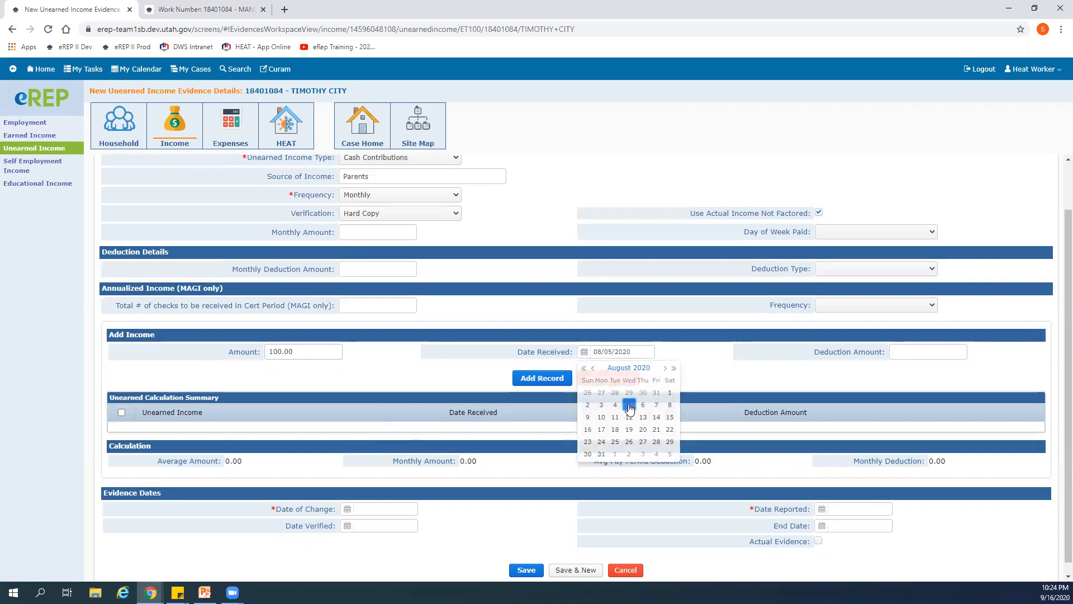
click(548, 378)
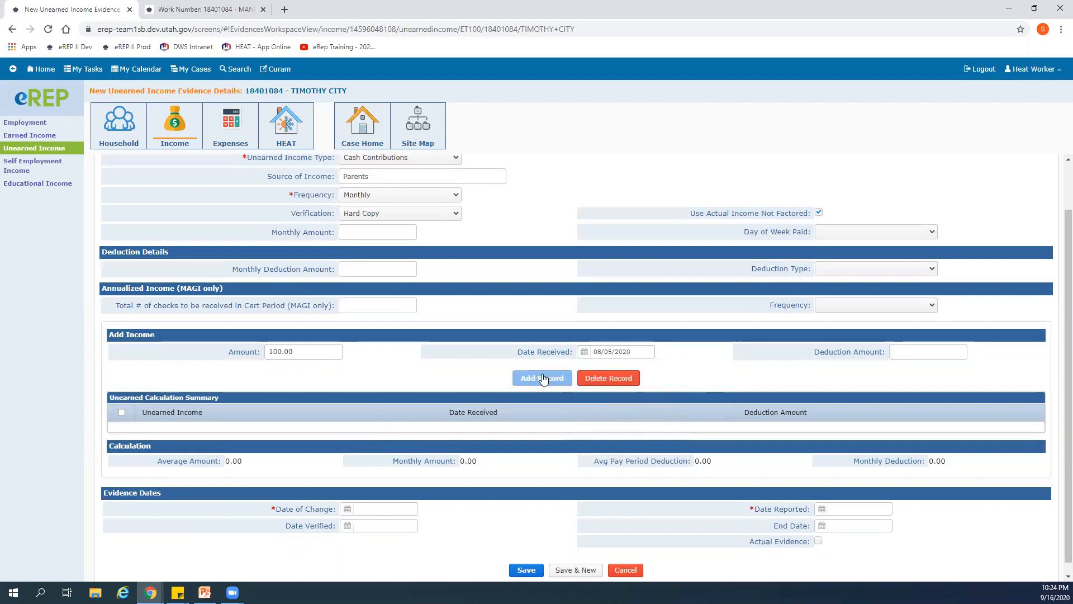
- Set the cash contribution evidence's date of change to 09/02/2020 and date reported to 09/16/2020
scroll(373, 399, down, 1)
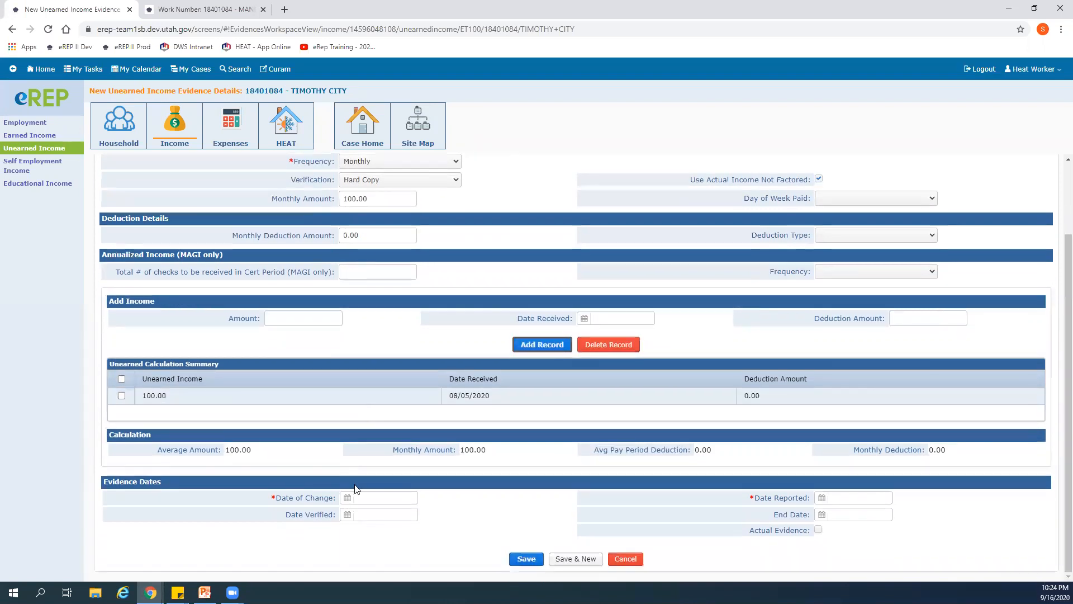
click(347, 497)
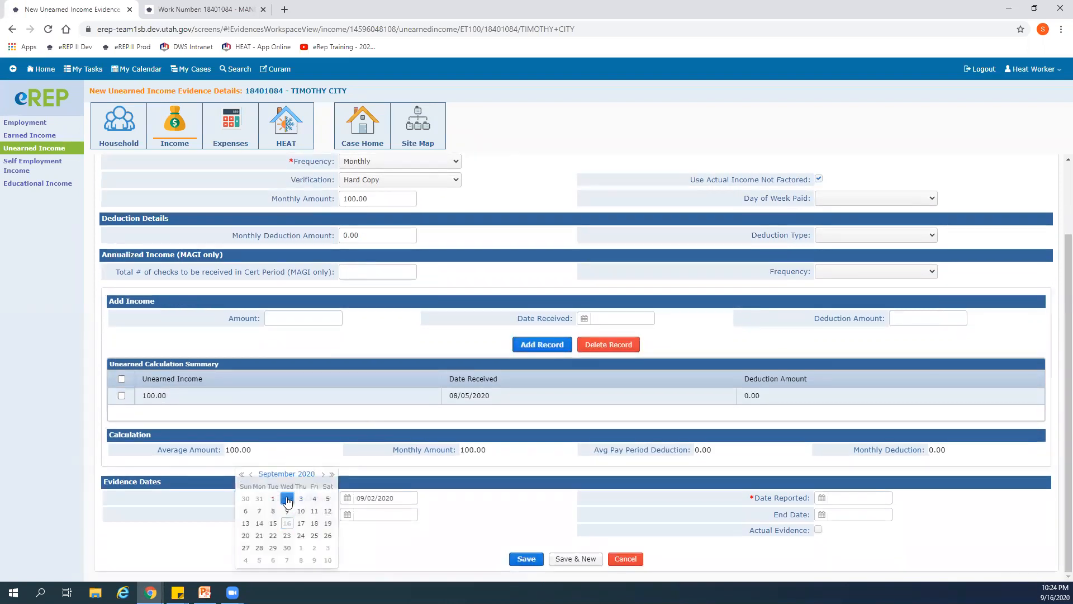
click(287, 499)
click(822, 498)
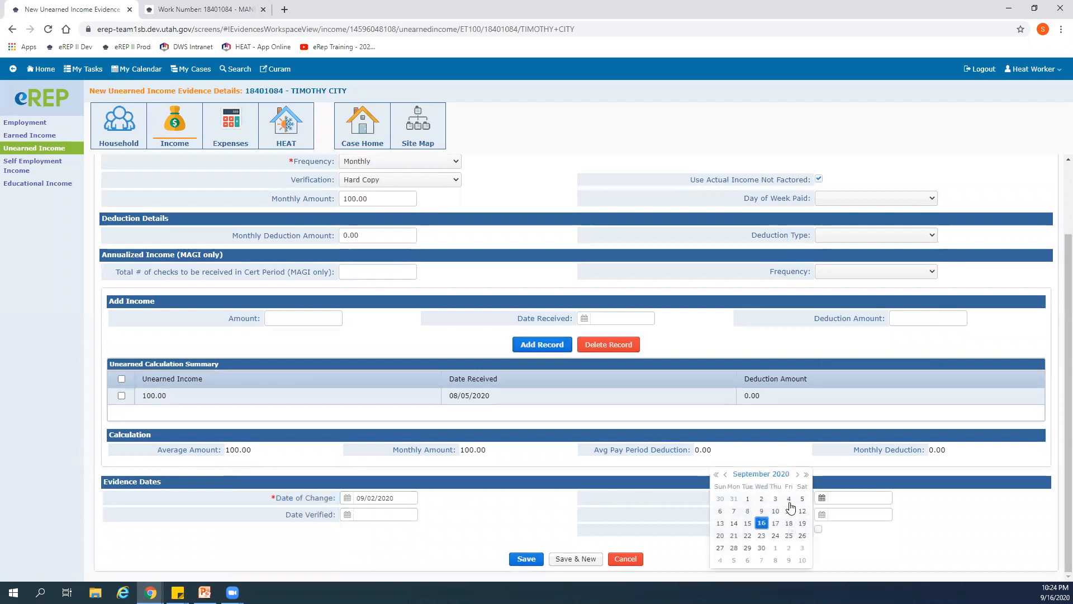
click(757, 523)
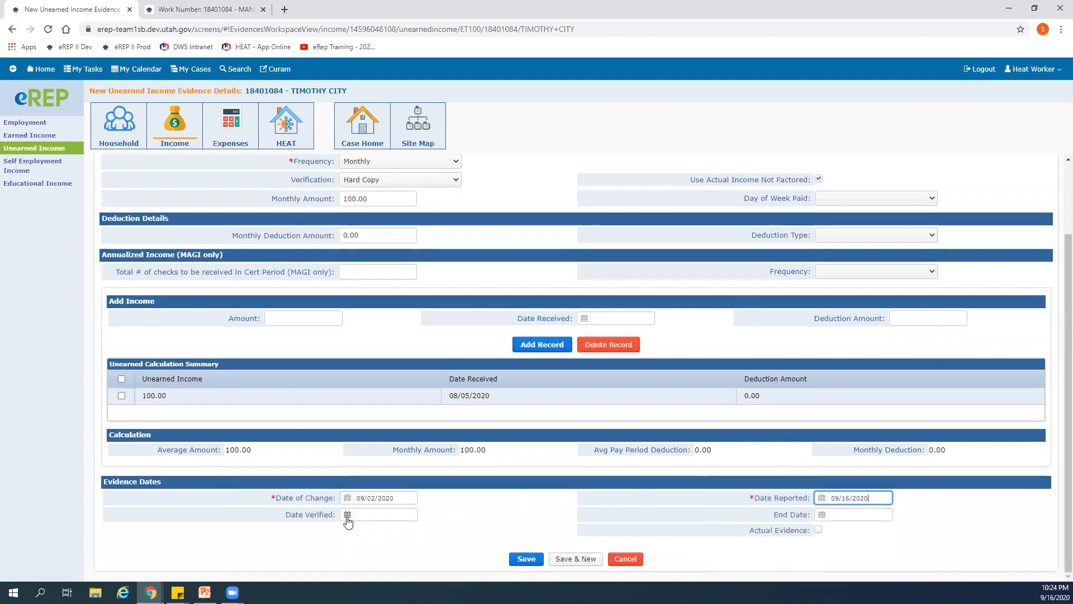
click(347, 498)
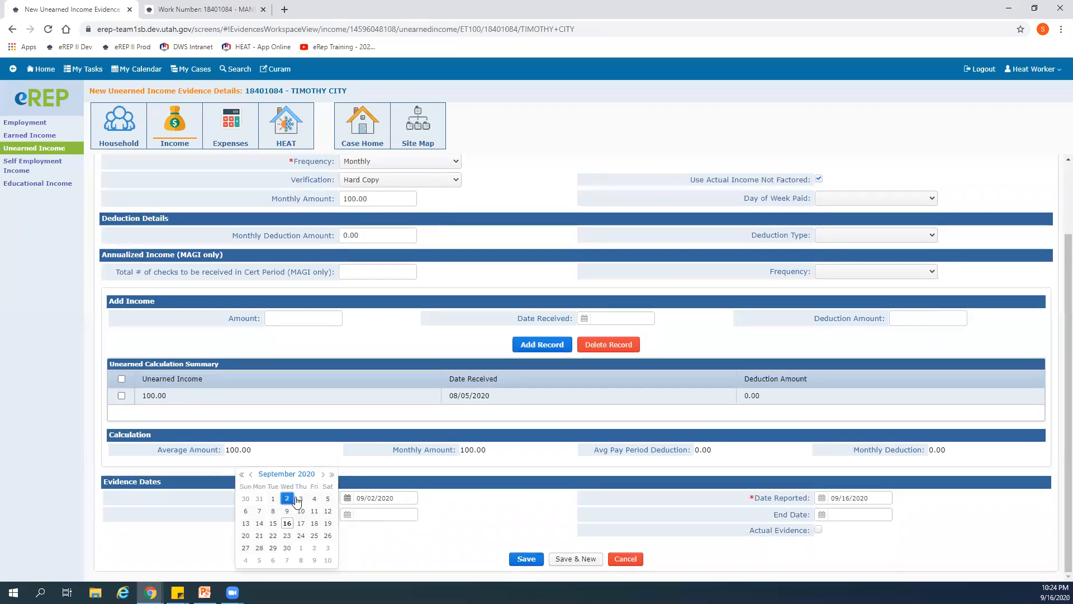
click(358, 538)
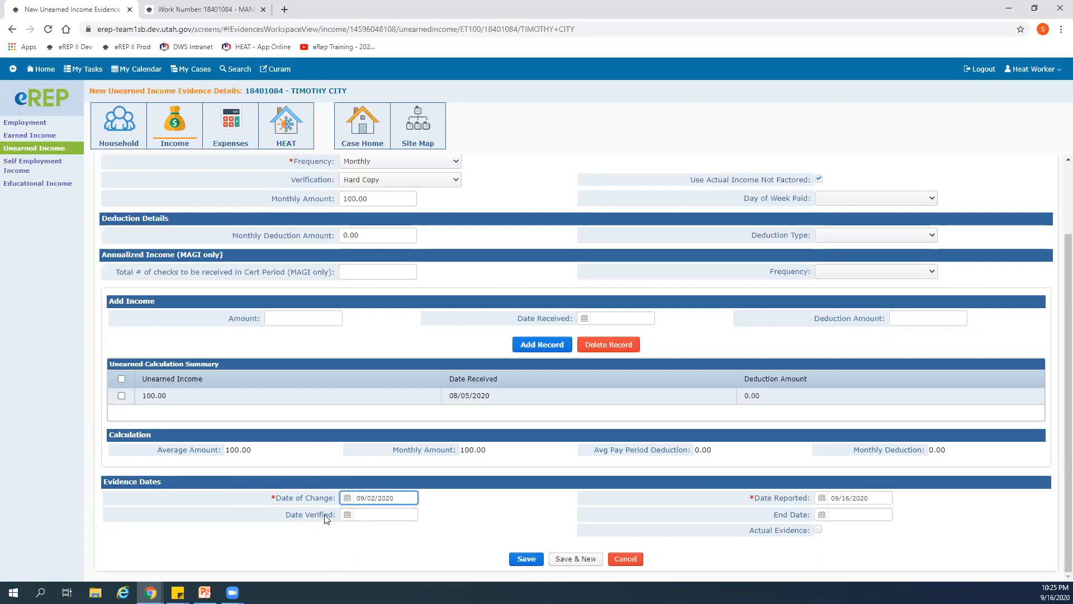
click(346, 498)
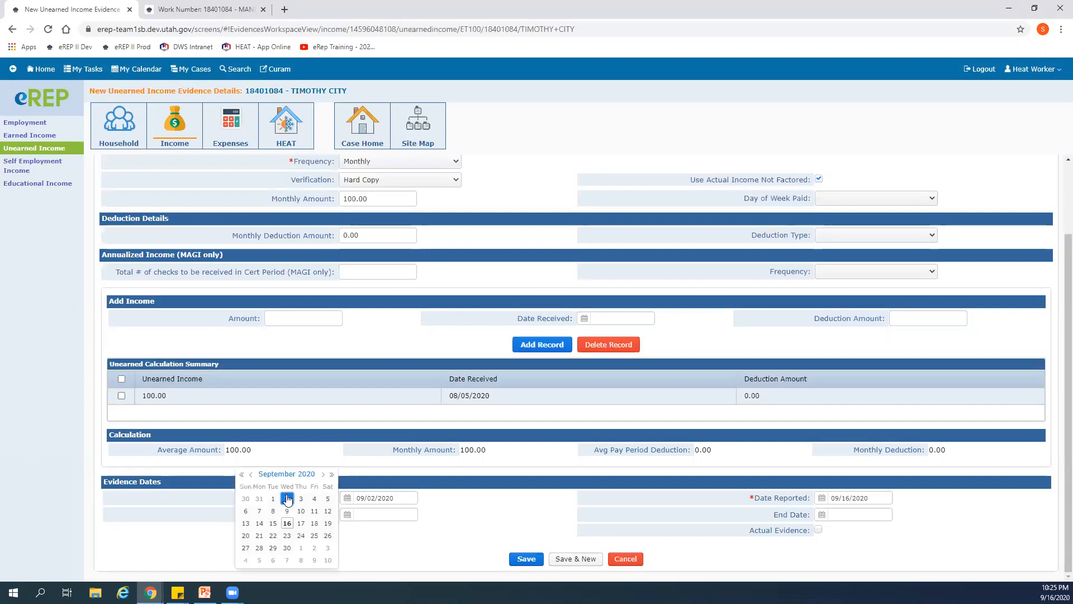
click(358, 533)
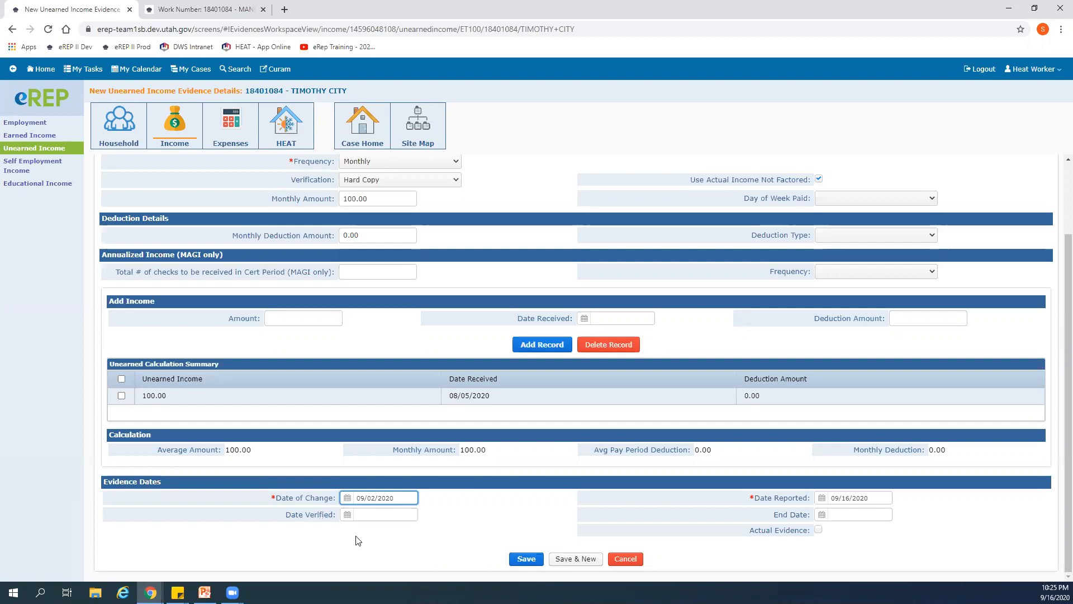
- Set the date verified to 09/16/2020 and save the cash contribution evidence
click(347, 514)
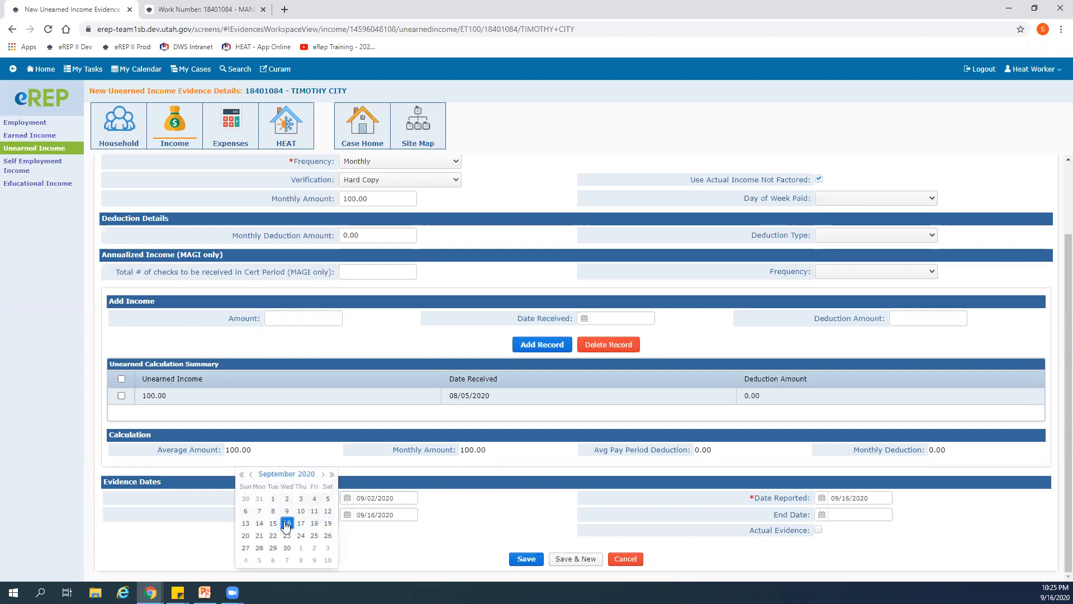
click(286, 524)
click(502, 521)
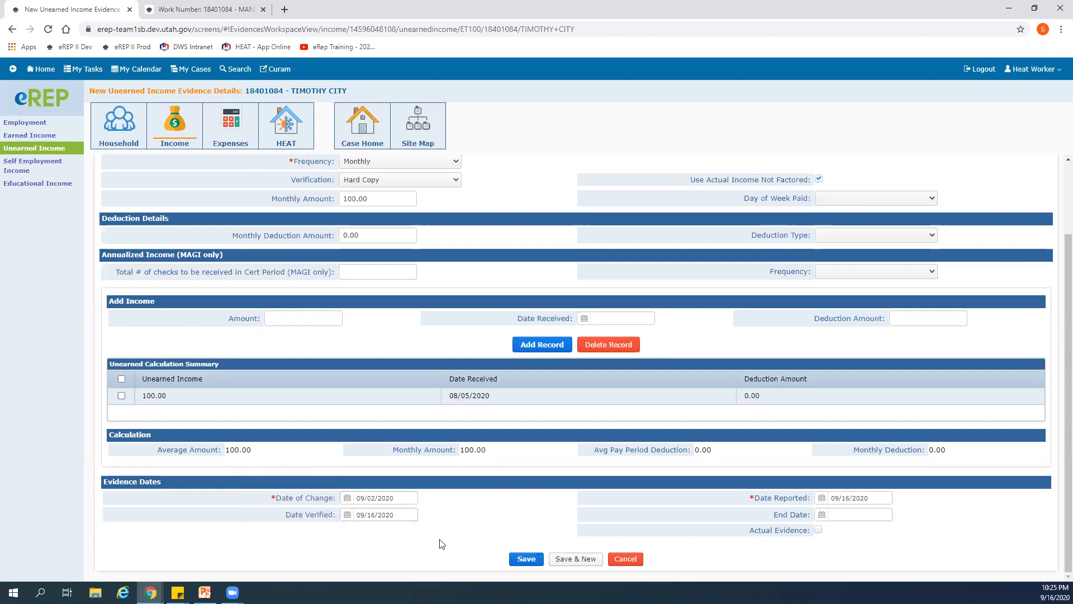
click(521, 562)
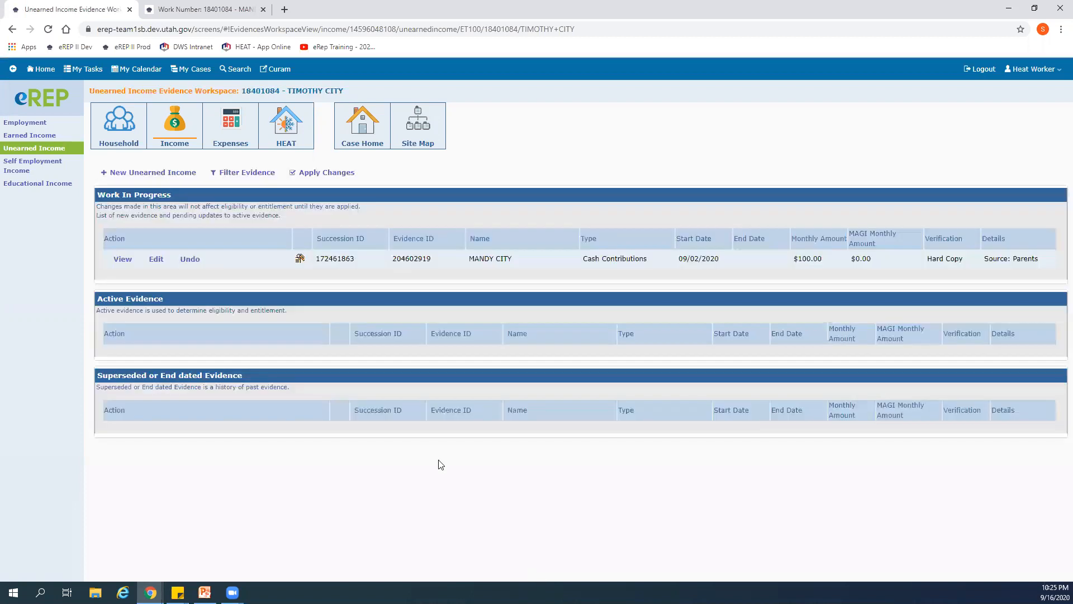
- Create new unearned income evidence for the male household member with type Other Countable - Financial
click(158, 174)
click(385, 195)
click(400, 208)
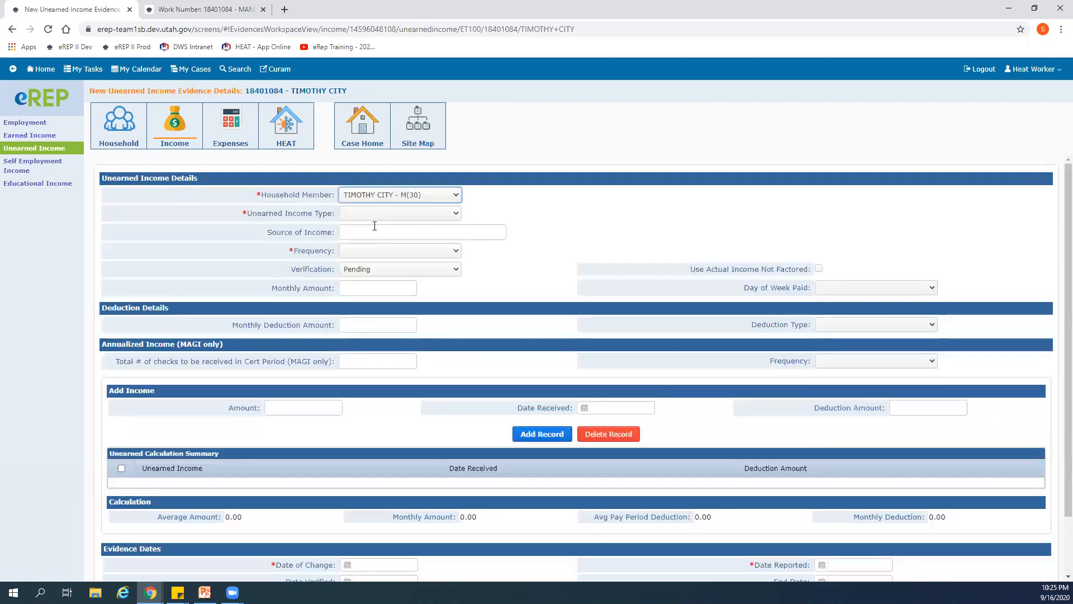
click(457, 214)
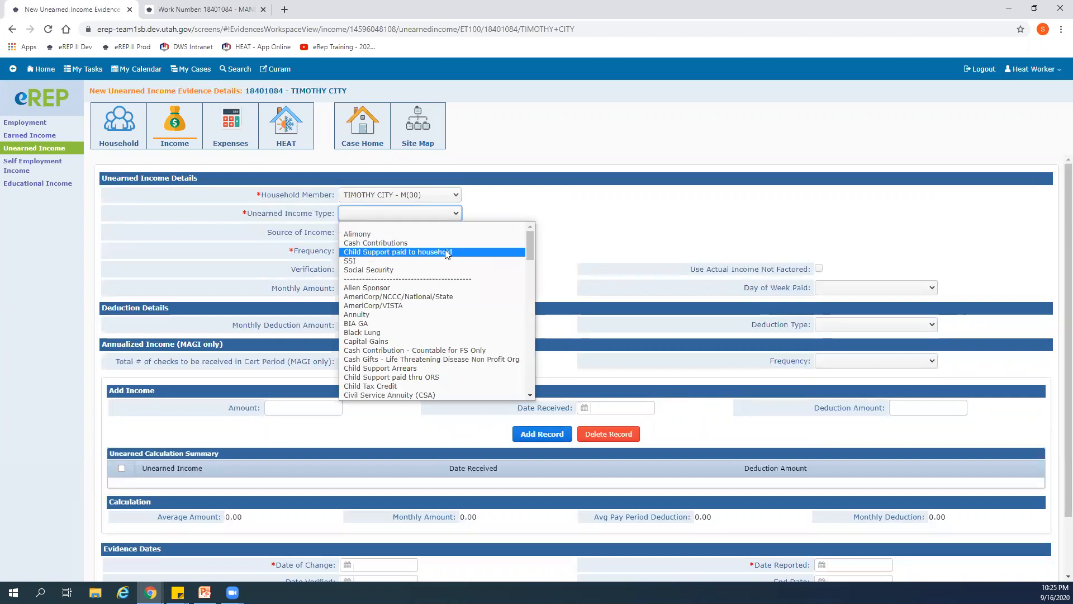
click(410, 253)
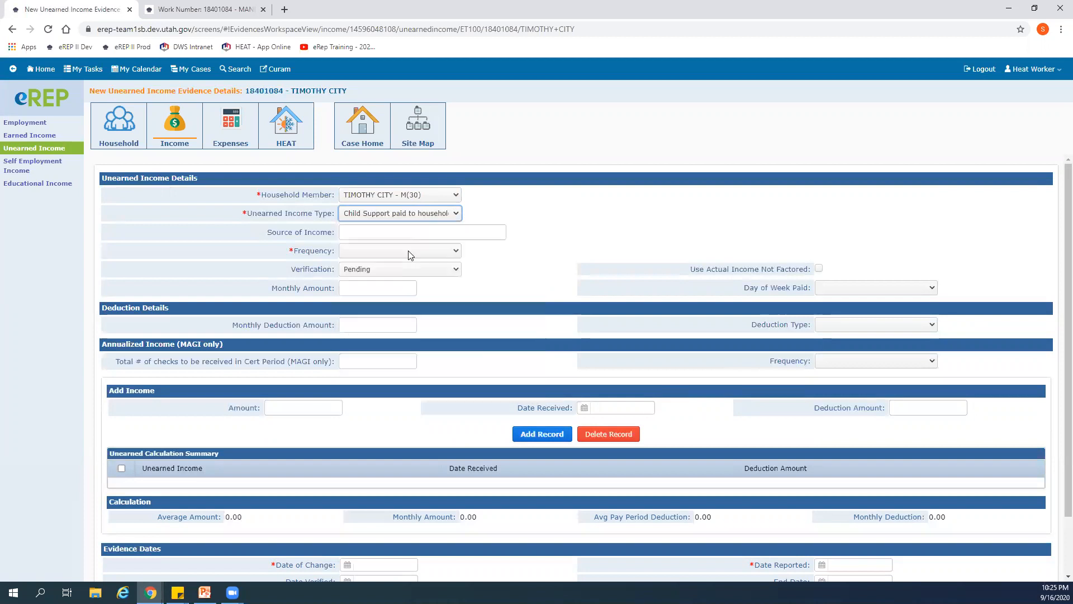
click(456, 213)
scroll(423, 308, down, 8)
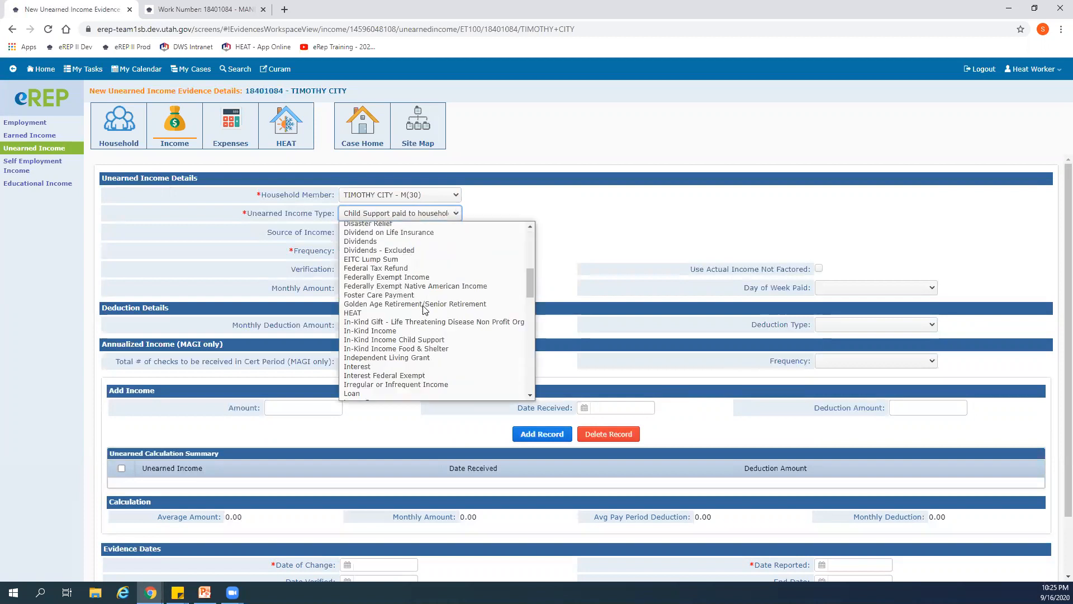
scroll(423, 309, down, 4)
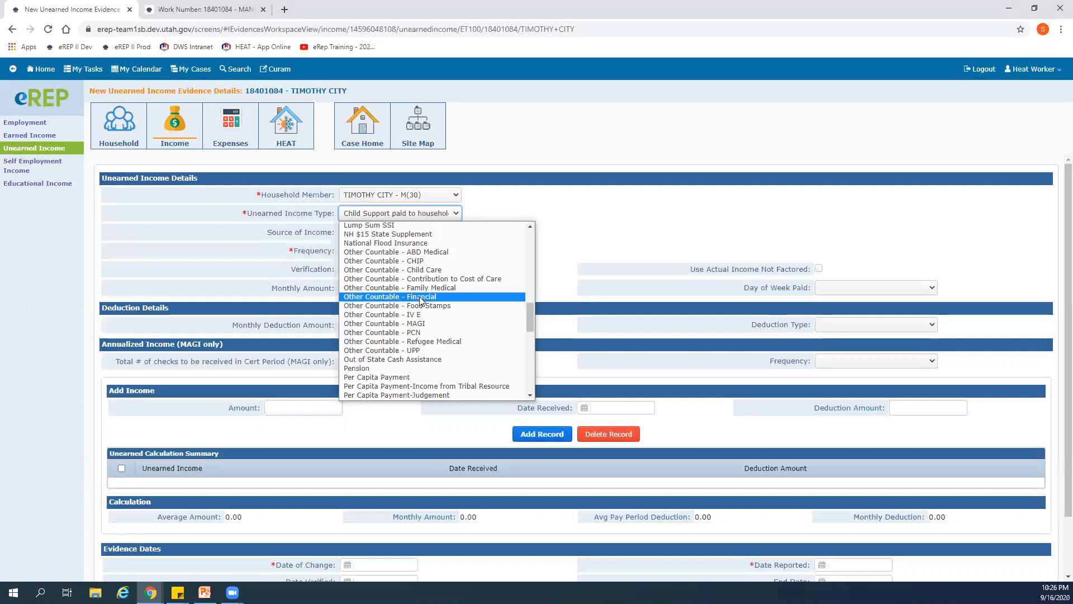
click(419, 296)
- Enter General Assistance as the source of the unearned income
click(395, 232)
text(GA)
key(BackSpace)
text(eneral)
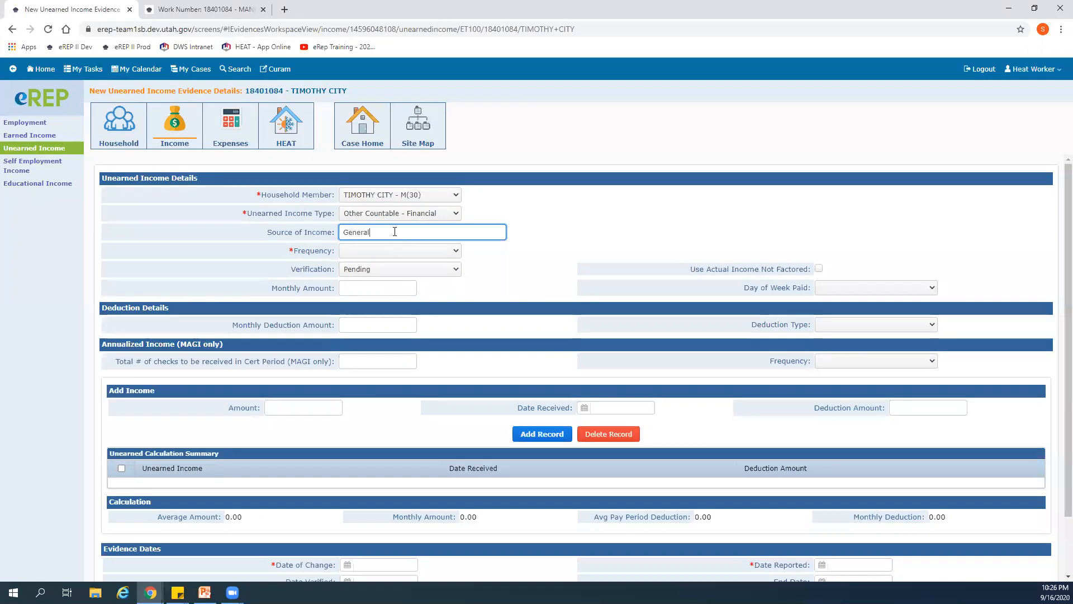
text( Assistance)
- Set the General Assistance frequency to Monthly and verification to Electronic Verification, and enable Use Actual Income Not Factored
click(457, 251)
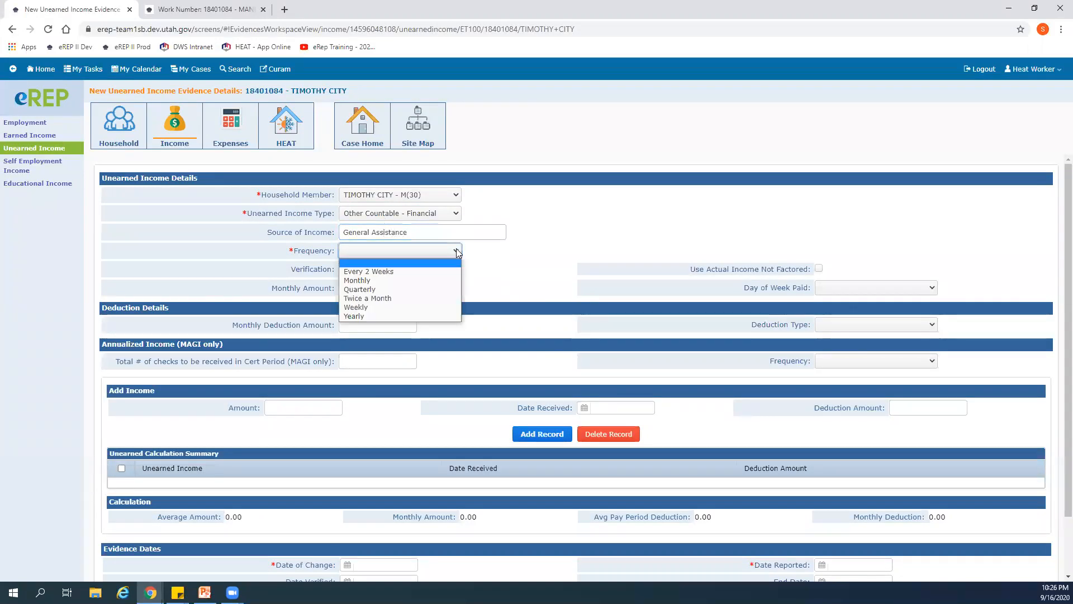
click(416, 281)
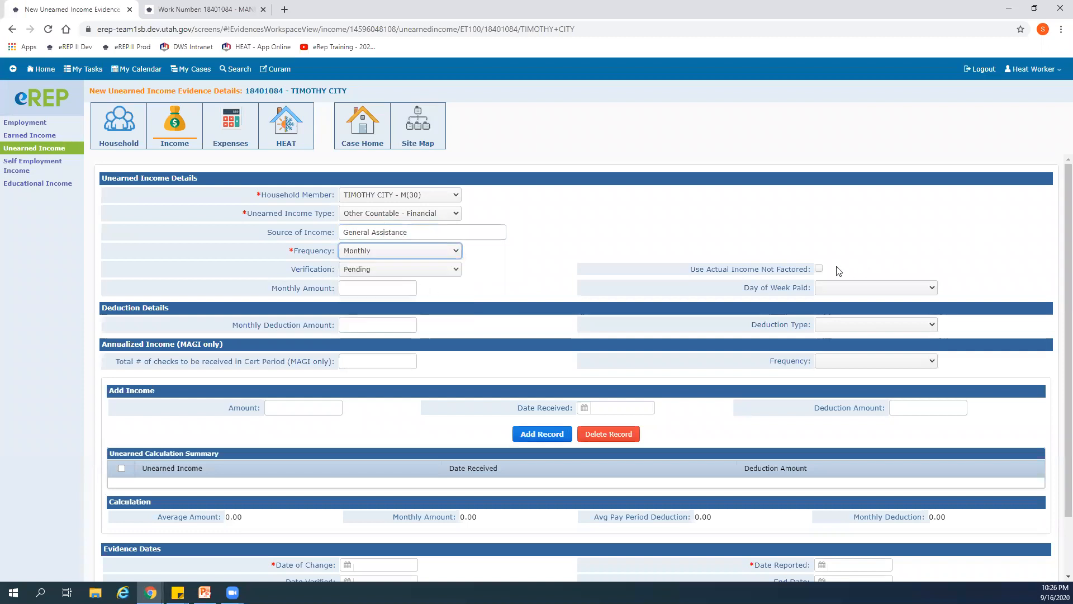
click(819, 268)
click(455, 270)
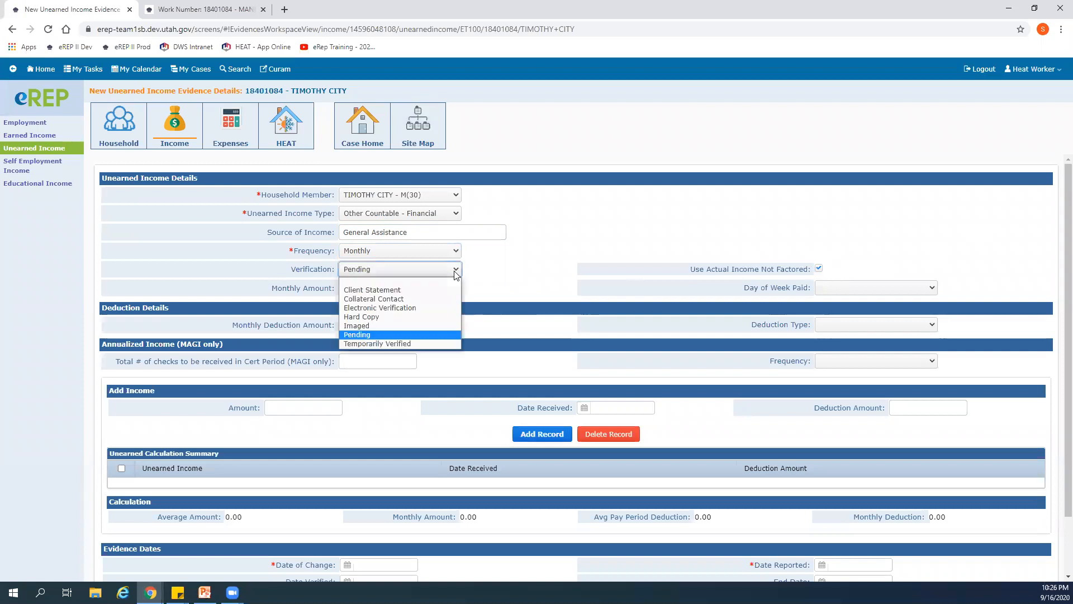
click(427, 308)
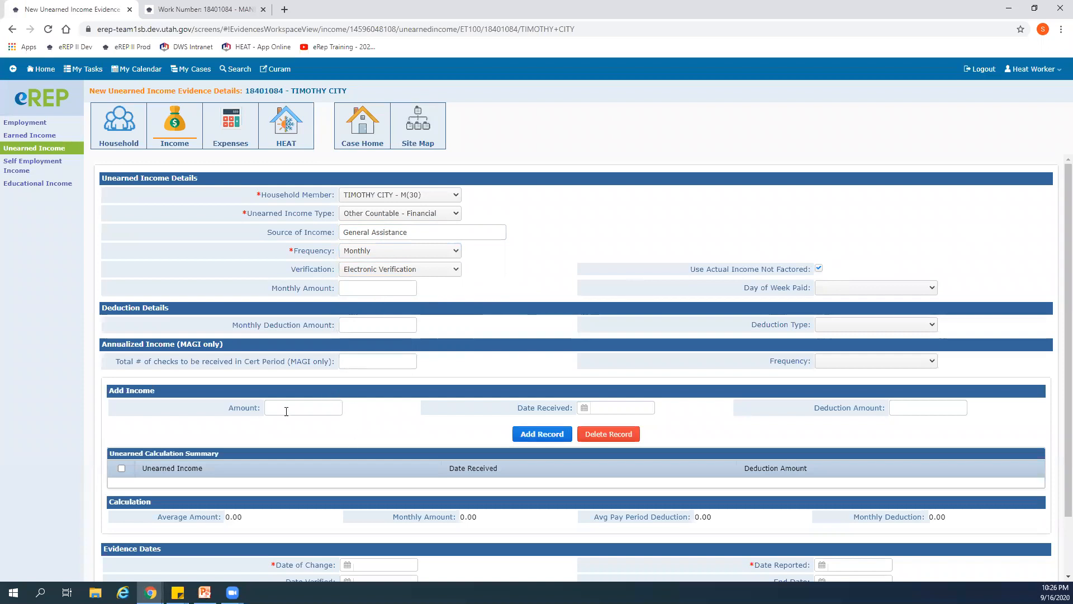
- Add a General Assistance income record of 287.00 received 08/01/2020
click(286, 406)
text(287.00)
click(584, 407)
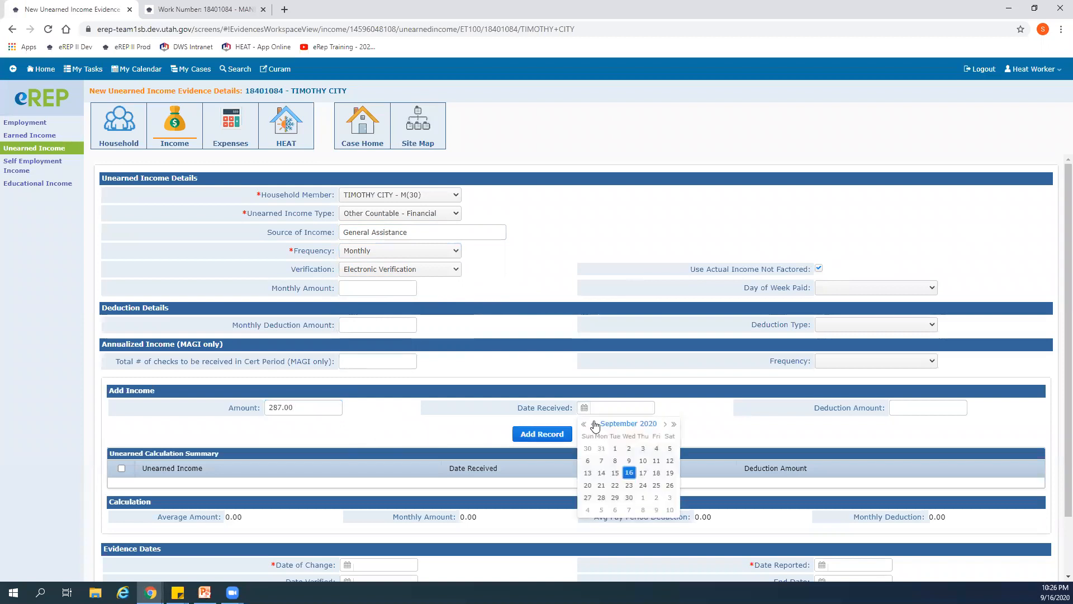
click(593, 423)
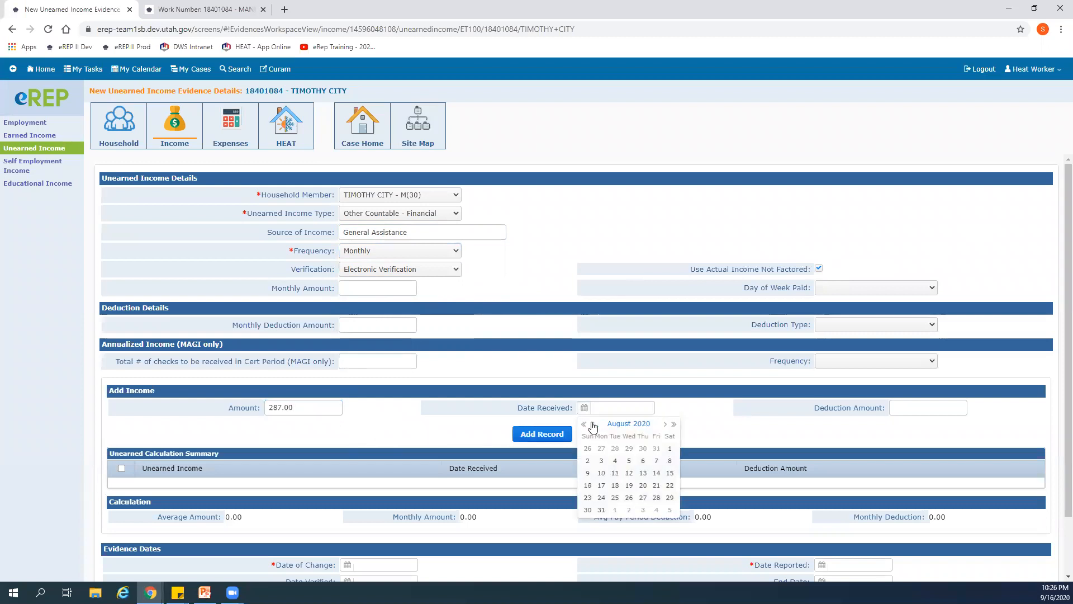
click(669, 448)
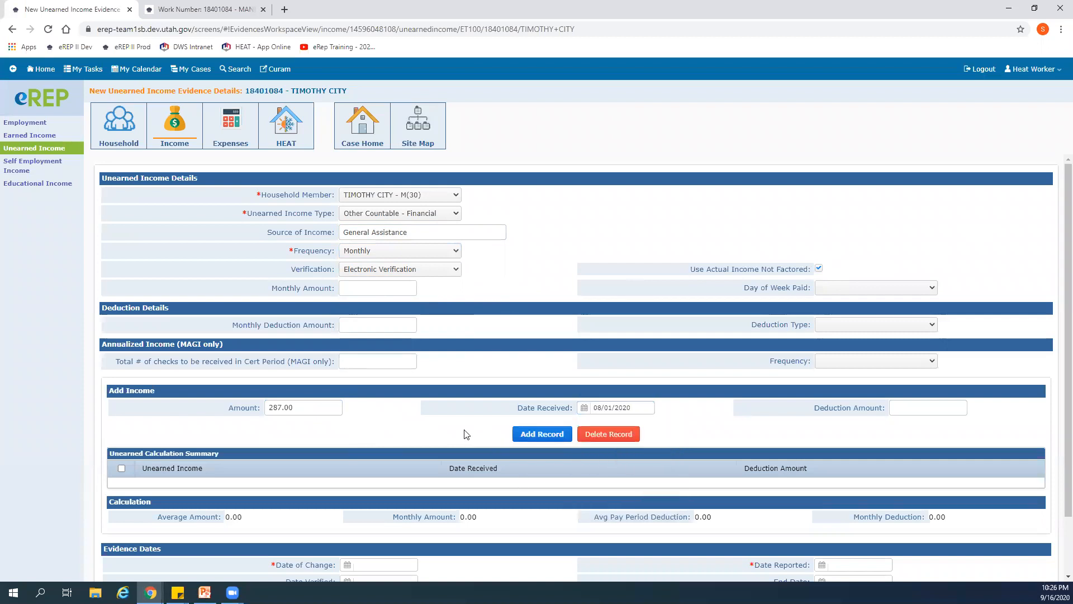
click(541, 436)
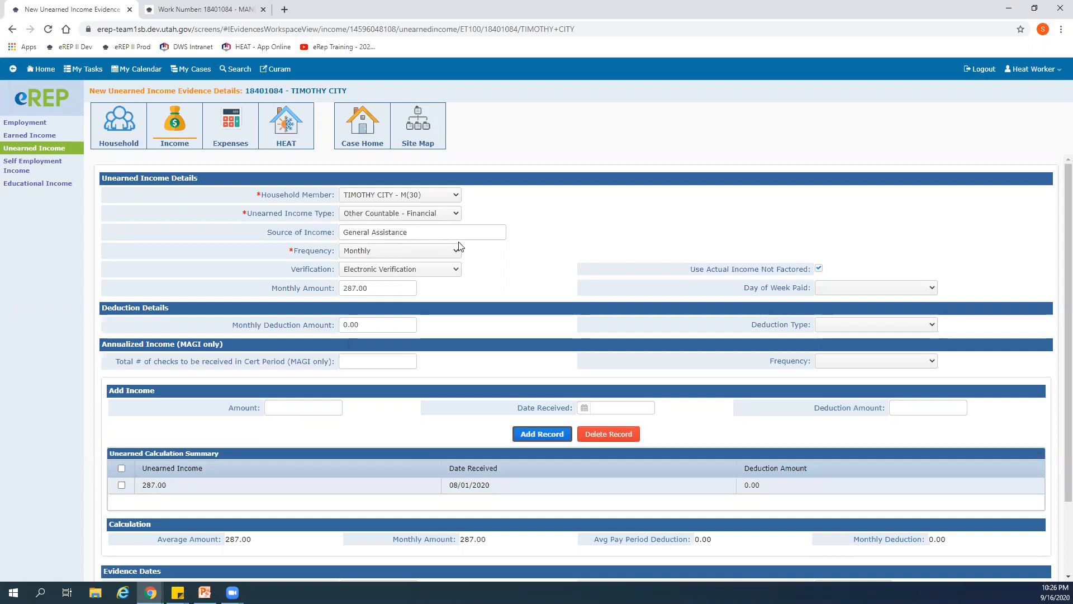
- Set the date of change to 09/02/2020 and dates reported and verified to 09/16/2020, and save the General Assistance evidence
scroll(487, 369, down, 1)
scroll(487, 369, down, 2)
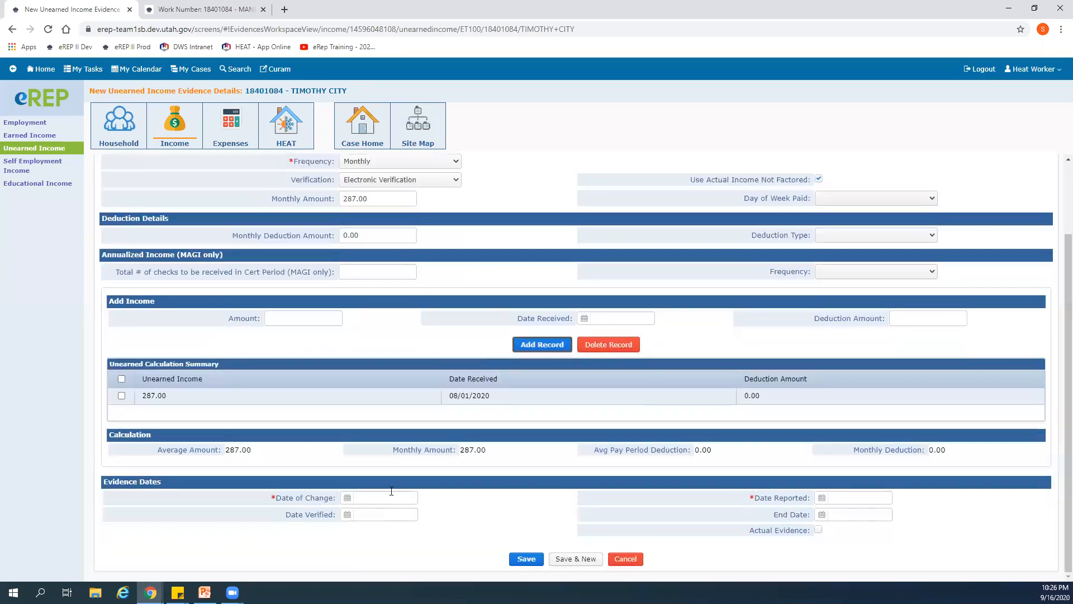
click(347, 498)
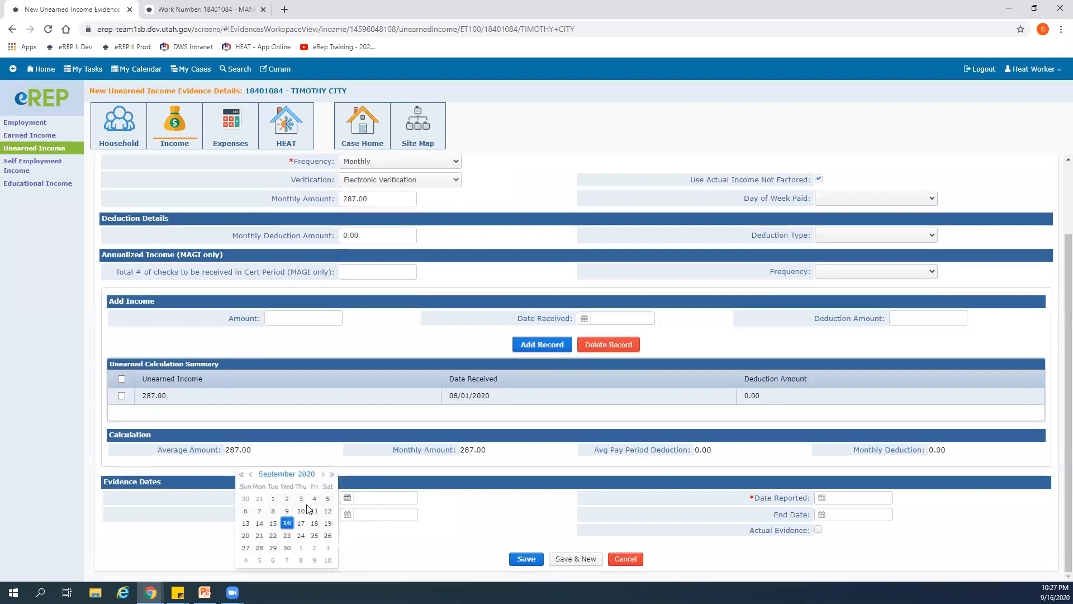
click(293, 505)
click(822, 498)
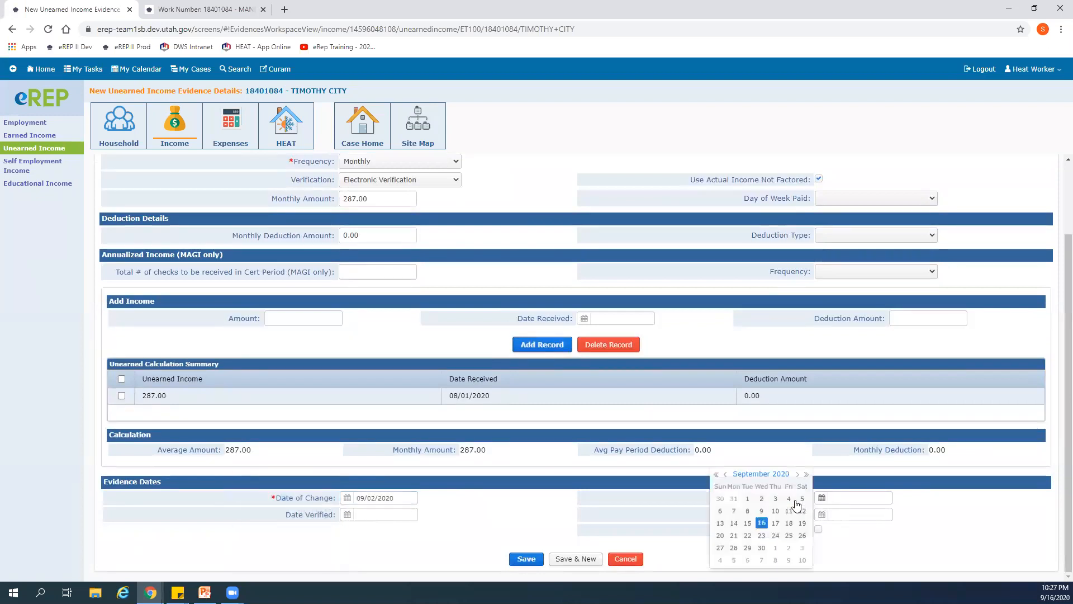
click(762, 527)
click(347, 514)
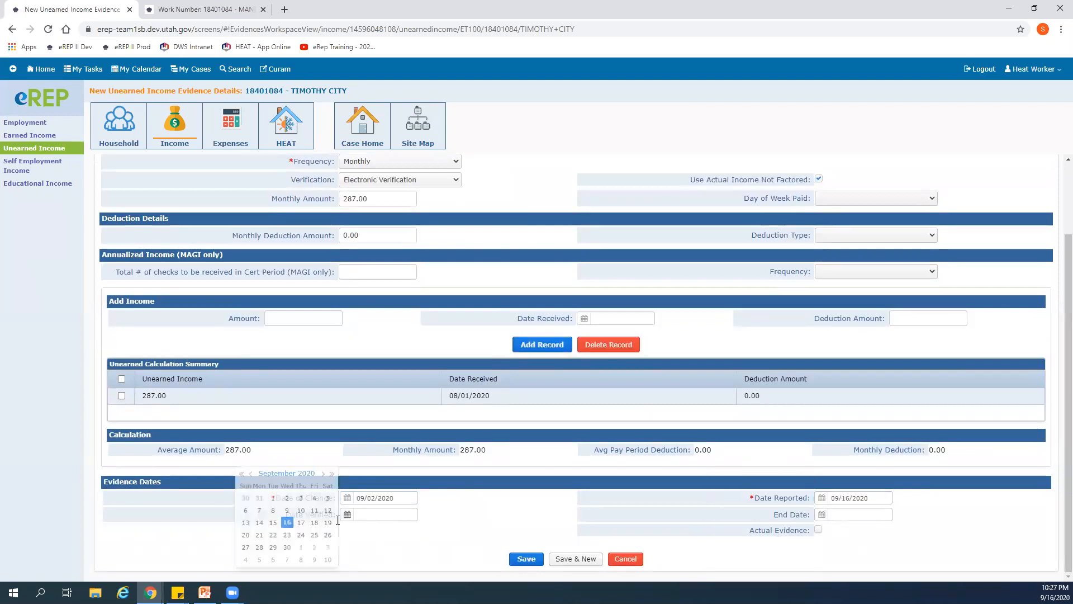
click(291, 528)
click(521, 560)
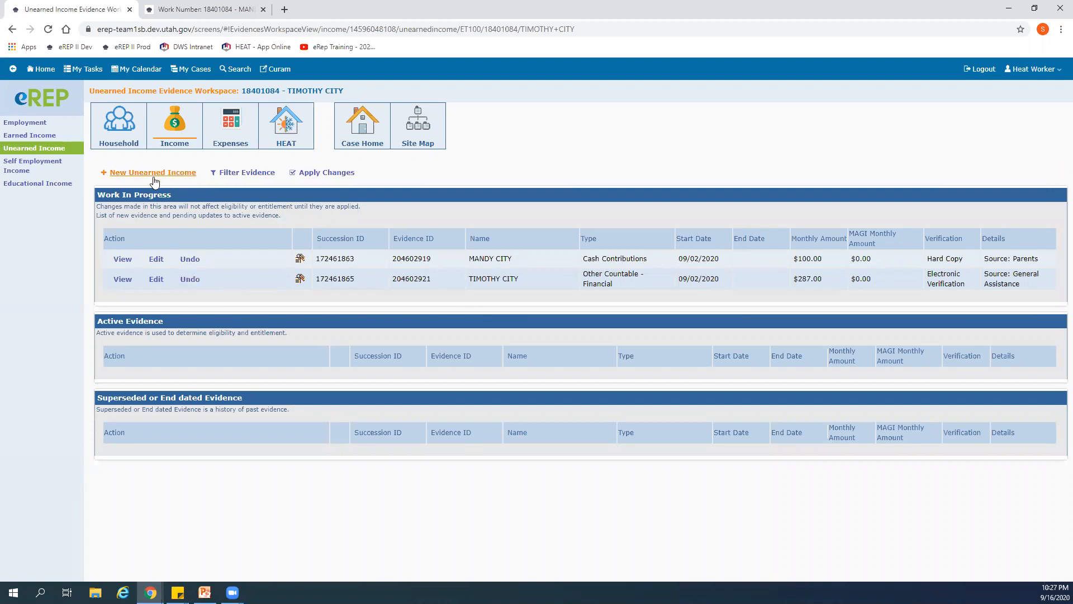
- Open the pending evidence changes from the case's evidence site map and review the new, updated and removal lists
click(417, 137)
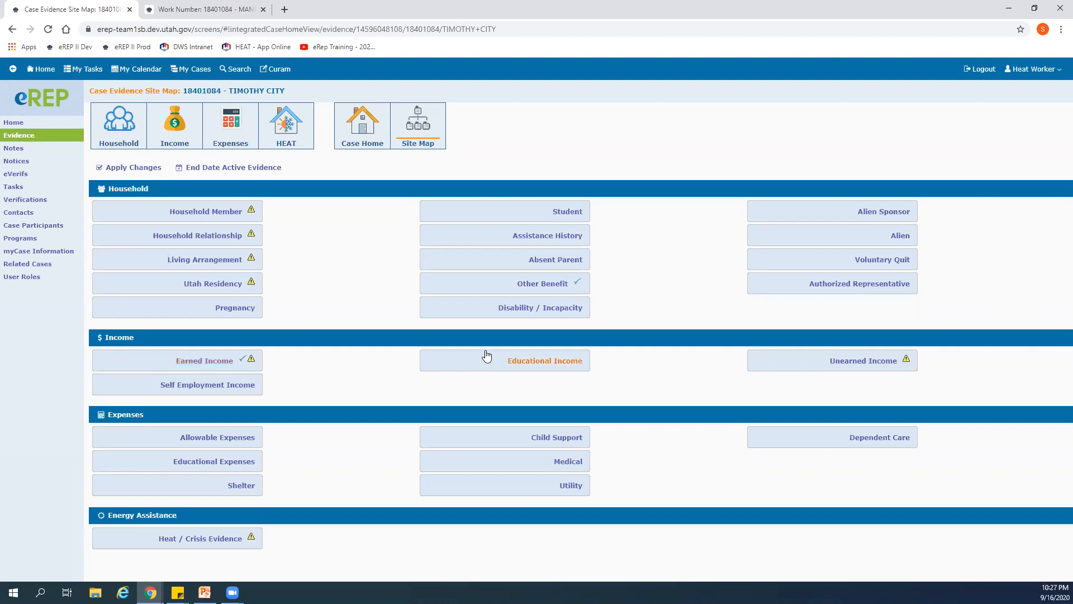
click(900, 372)
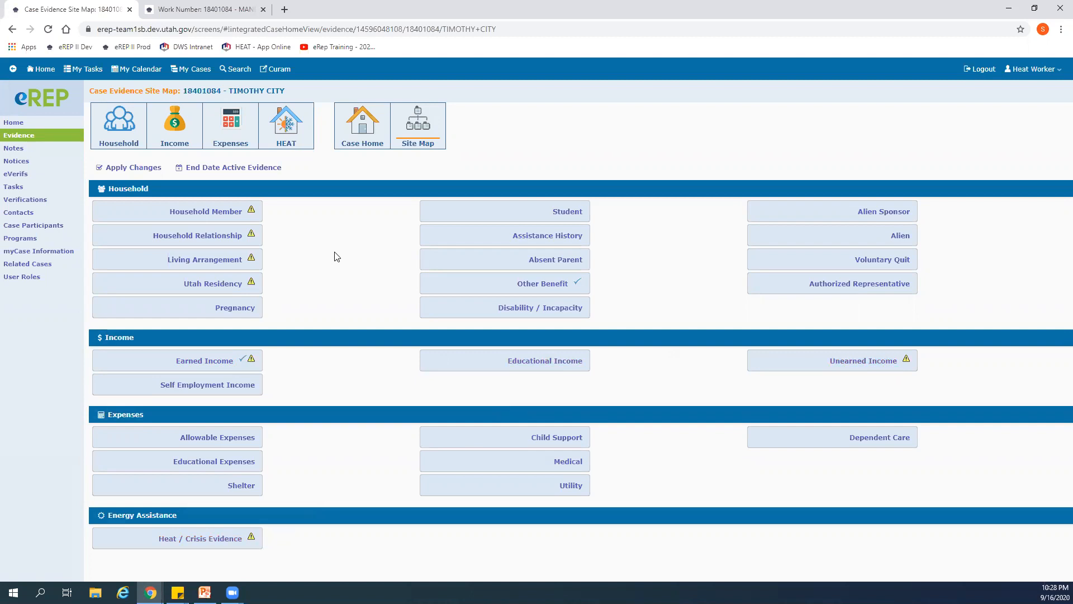
click(140, 168)
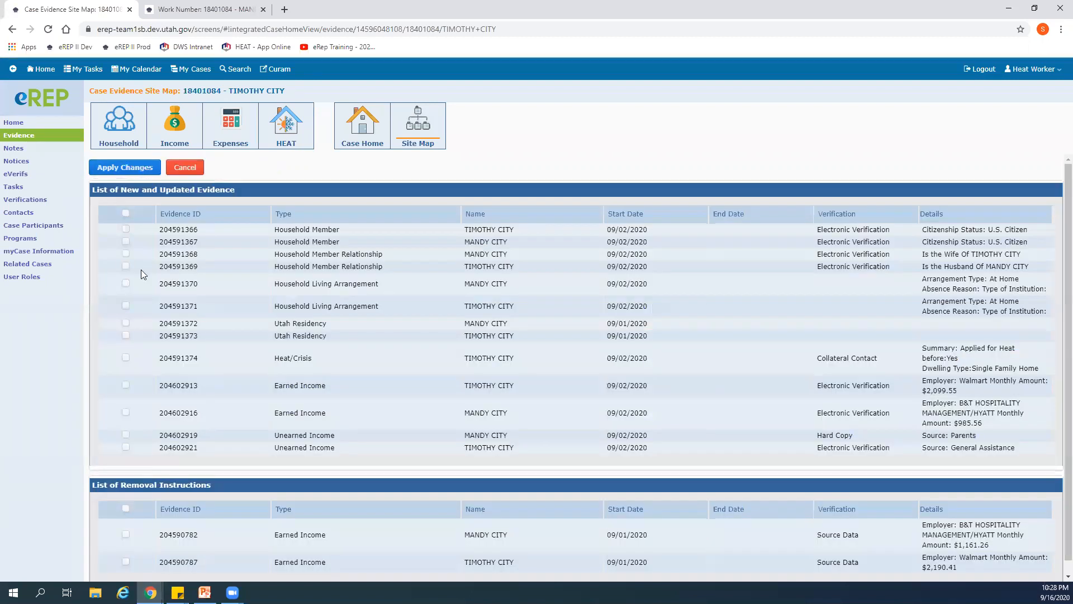
scroll(228, 350, down, 1)
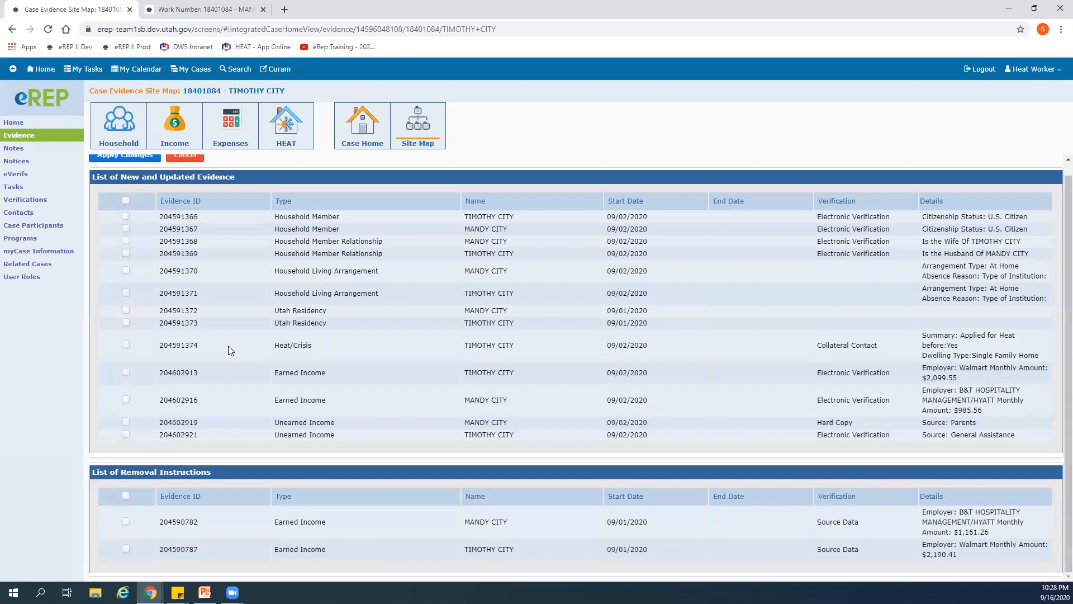
scroll(225, 344, up, 1)
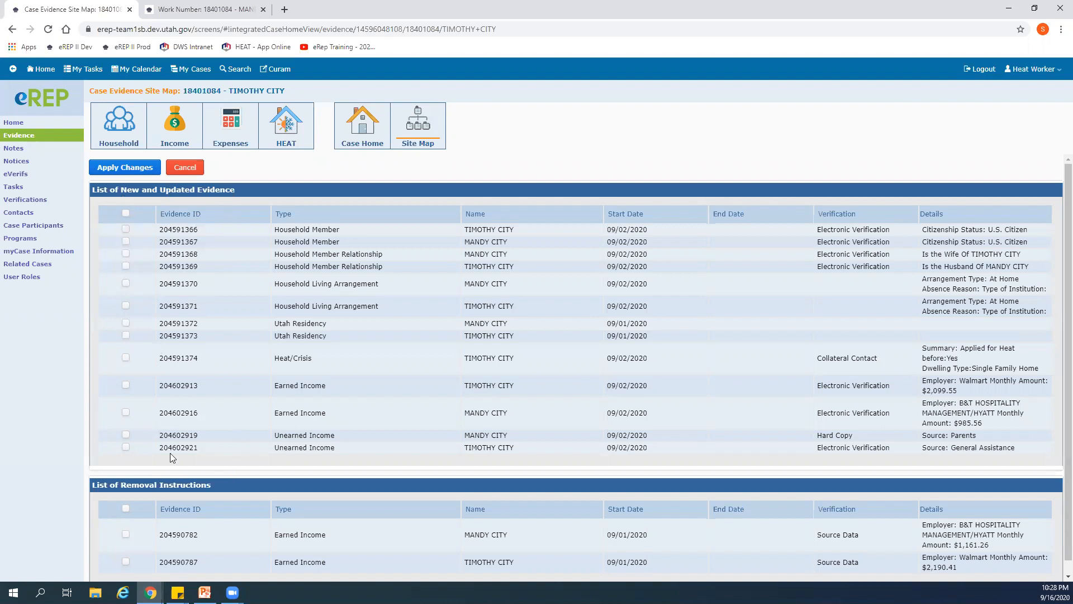
- Select all new and updated evidence and all removal instructions, and apply the evidence changes
scroll(171, 486, down, 1)
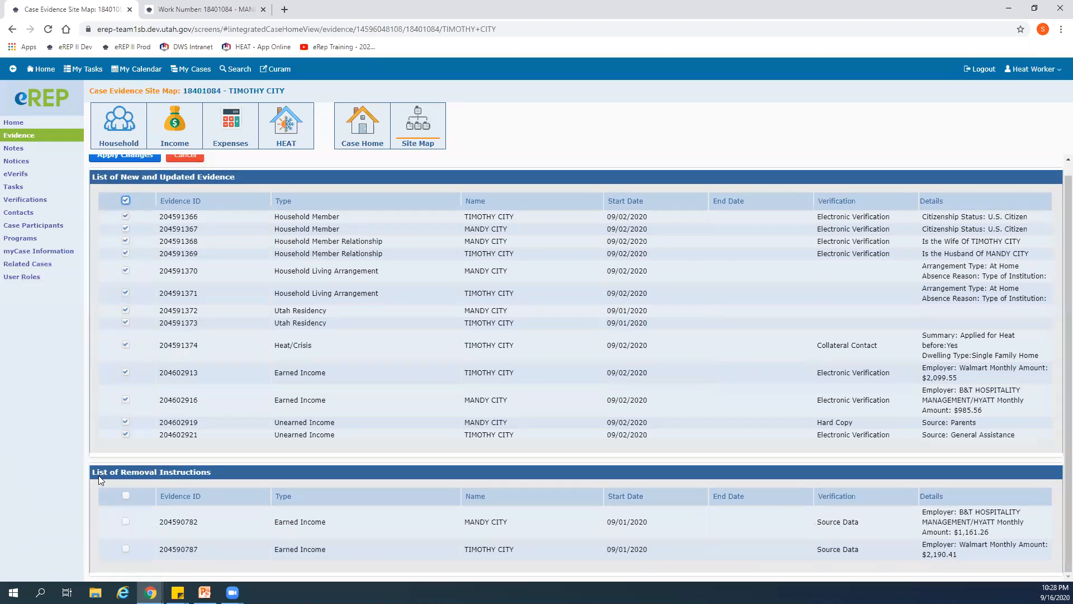
click(126, 497)
scroll(276, 369, up, 1)
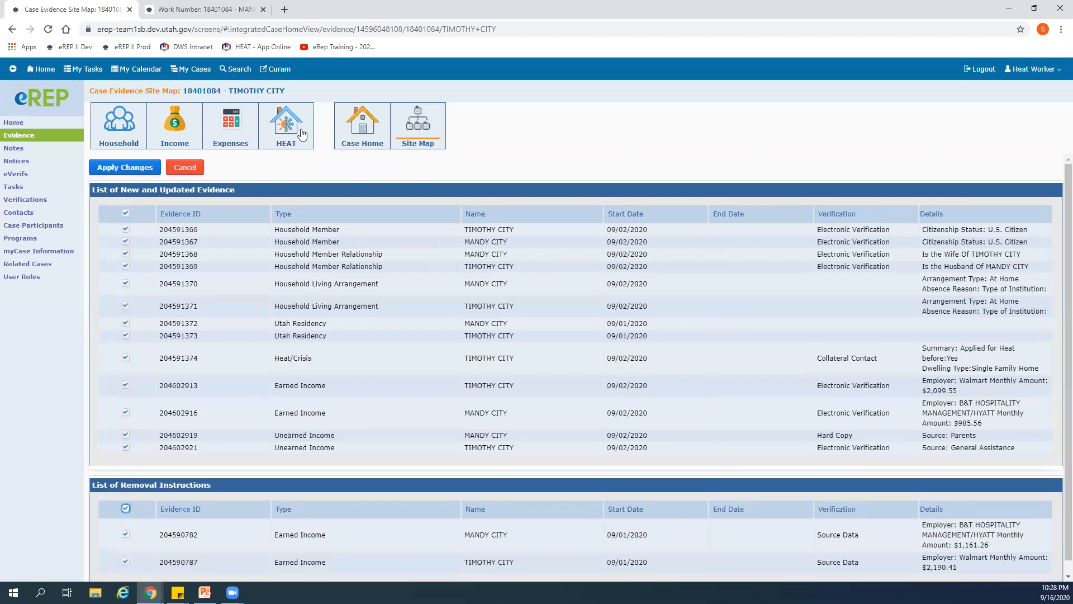
click(118, 166)
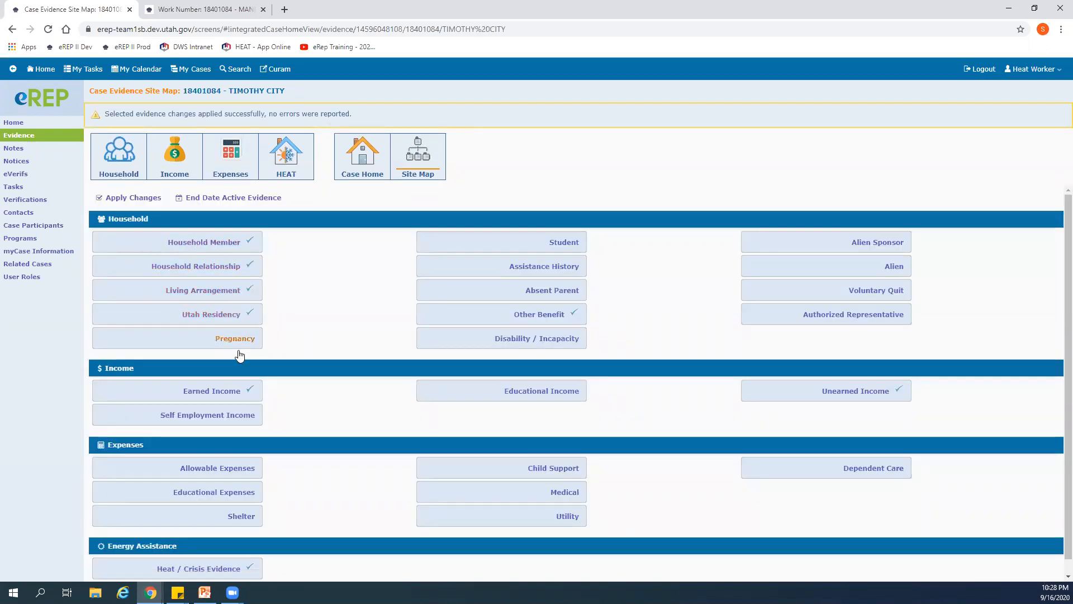
- Check eligibility for the case's Heat program using the program start date
scroll(329, 353, down, 1)
scroll(329, 353, up, 1)
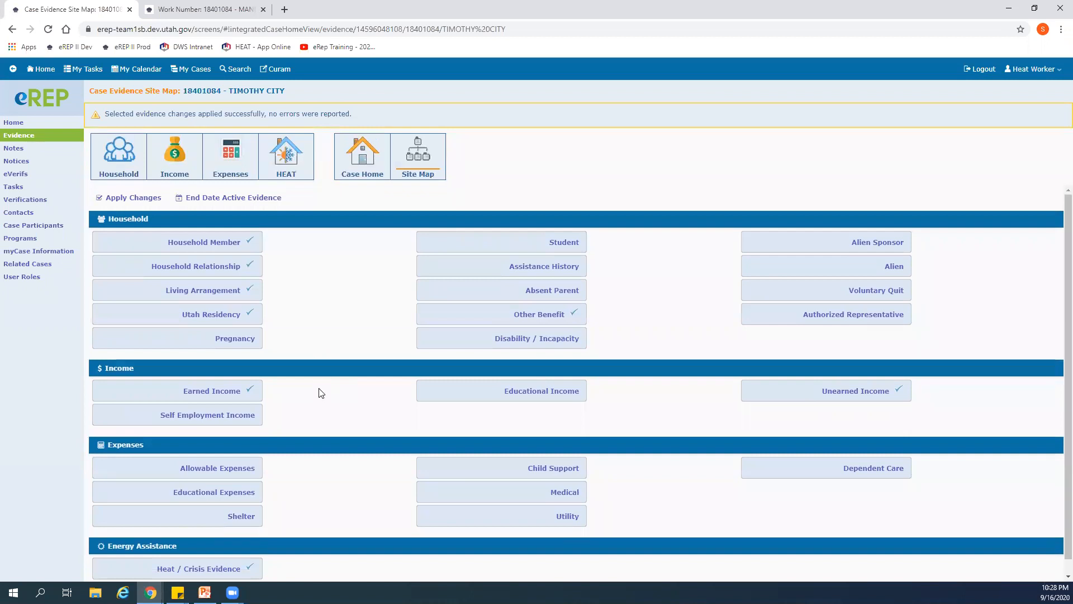
scroll(318, 394, down, 1)
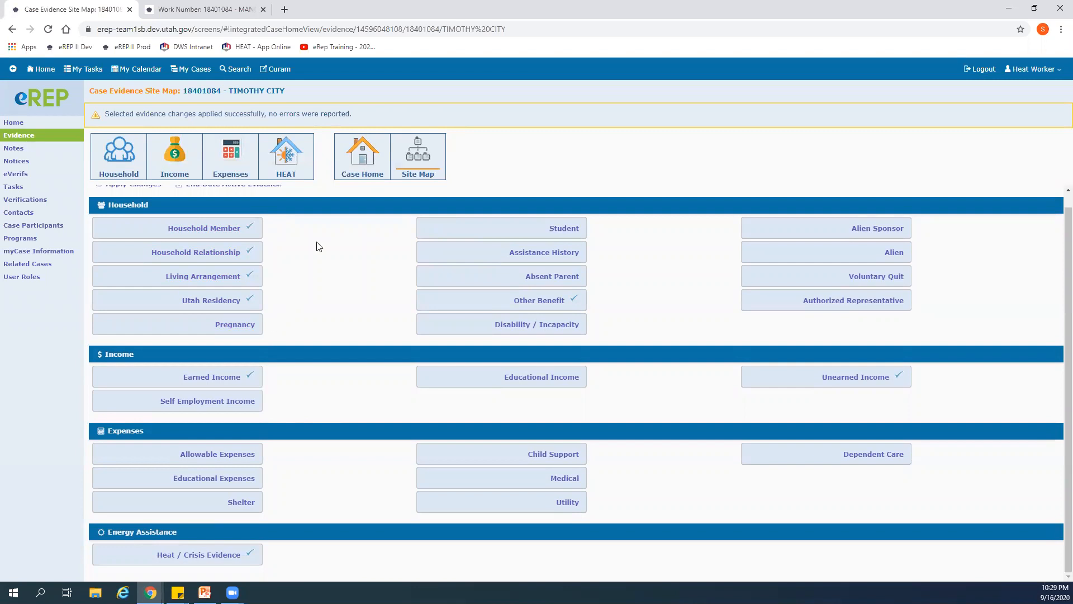
click(354, 161)
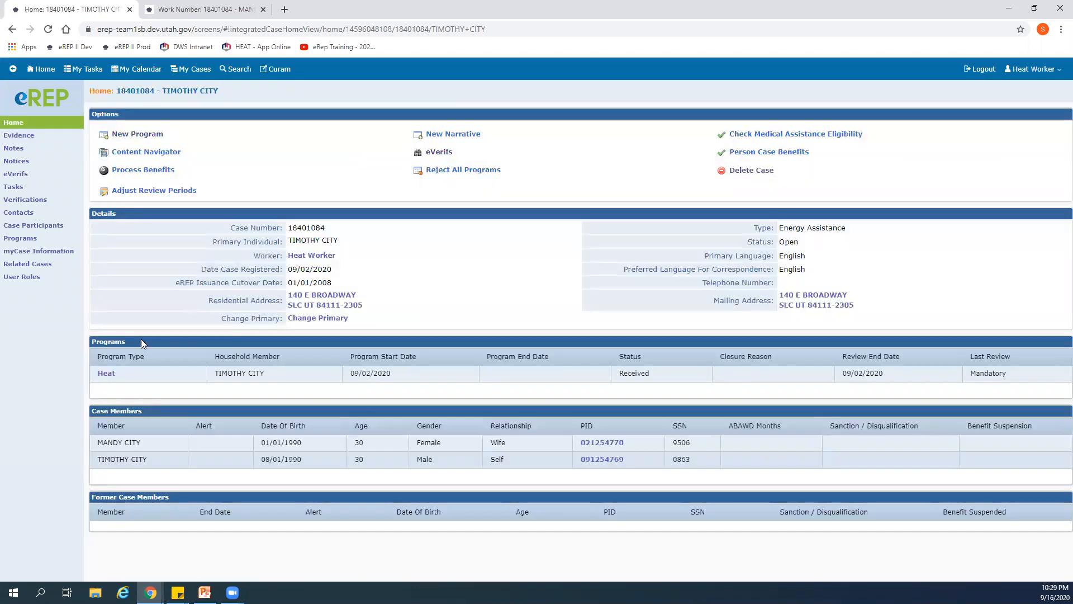
click(105, 373)
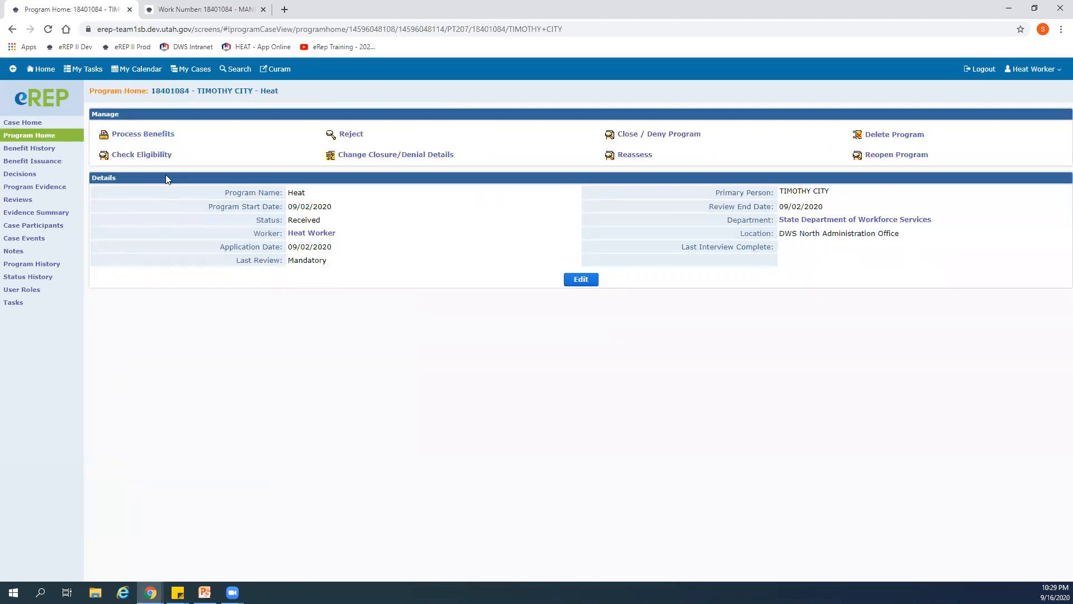
click(139, 159)
click(339, 157)
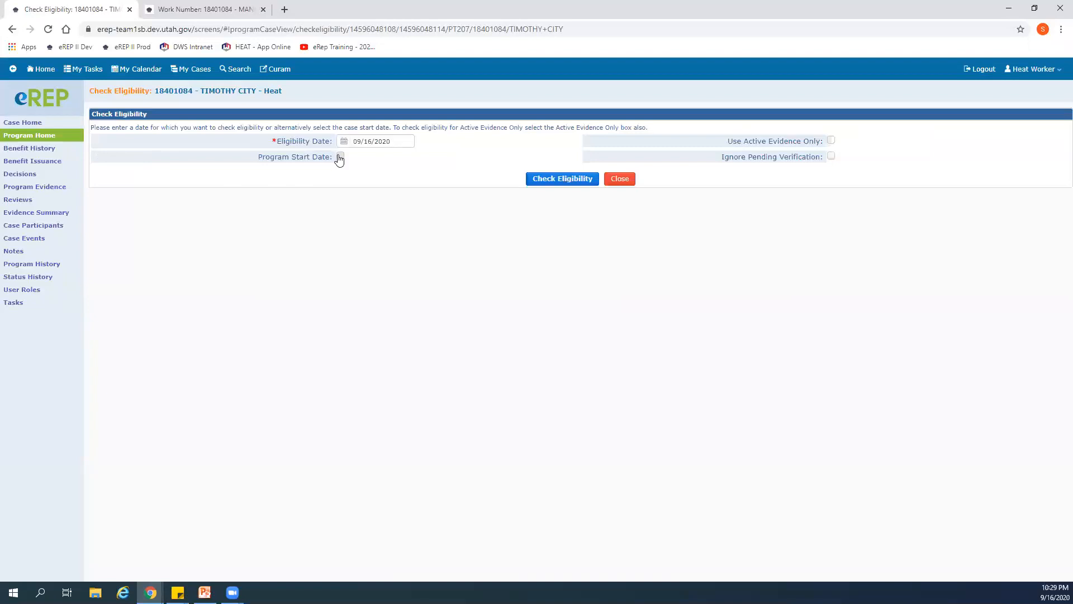
click(546, 180)
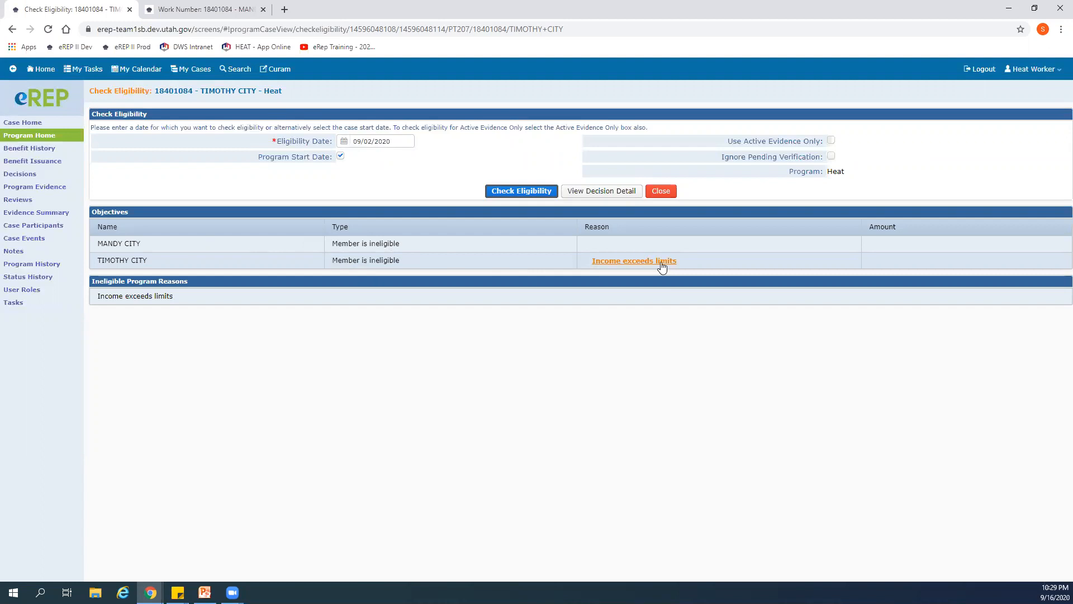
- Open the eligibility decision detail and examine the benefit calculation's denial reason, earned and unearned income, income test and income limit
click(610, 193)
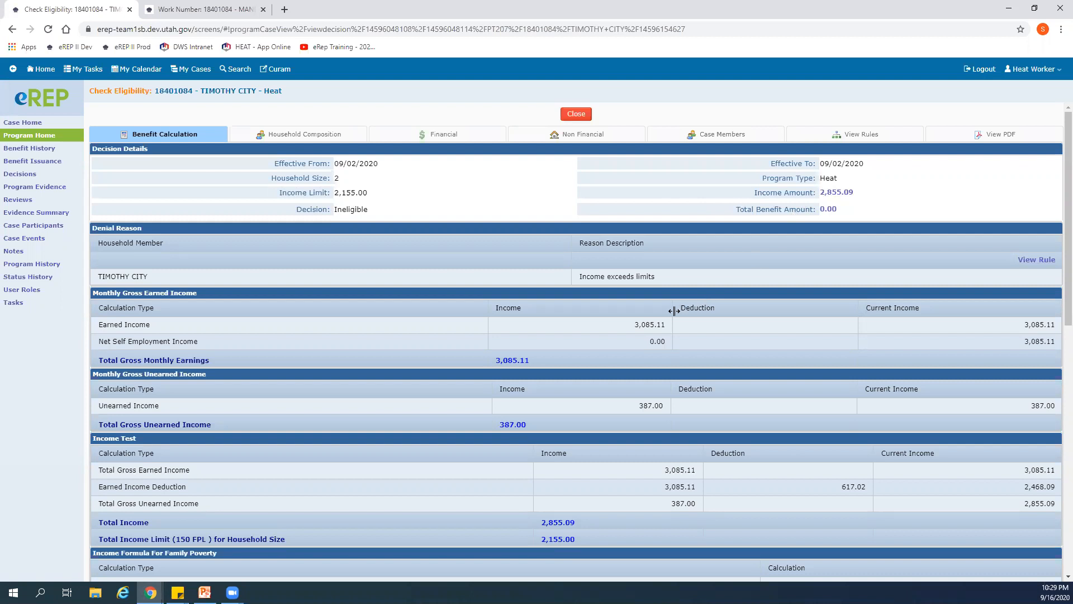
scroll(672, 314, down, 2)
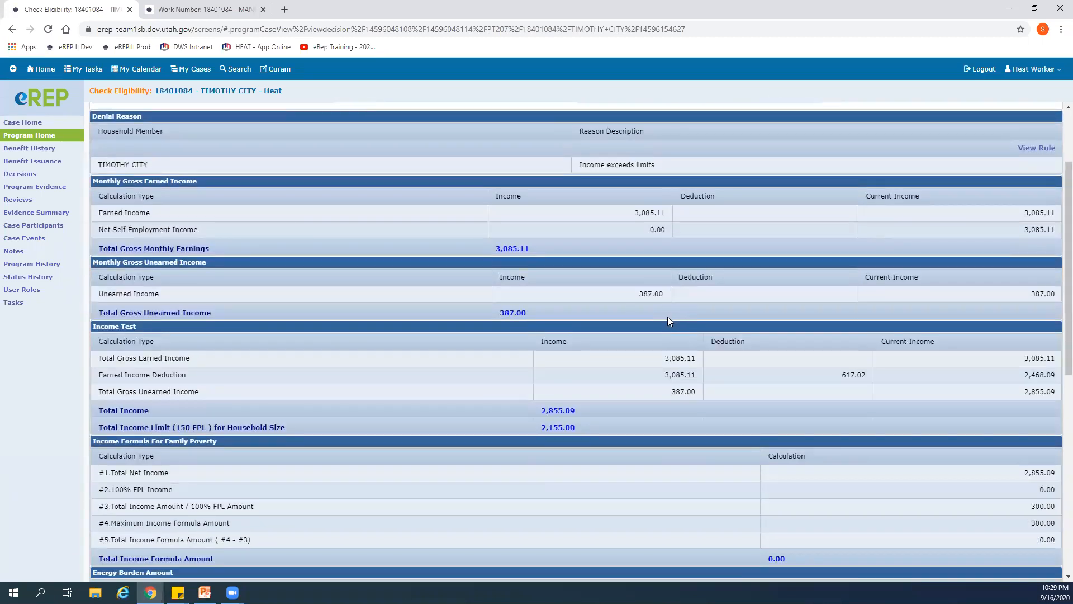
scroll(667, 316, down, 2)
scroll(666, 316, up, 2)
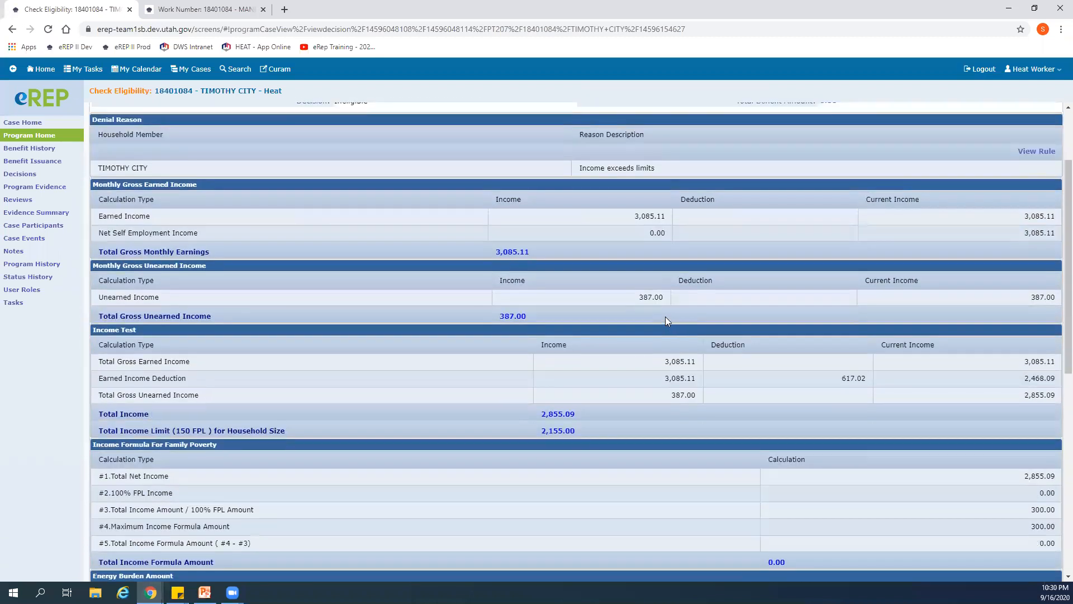
scroll(665, 320, up, 2)
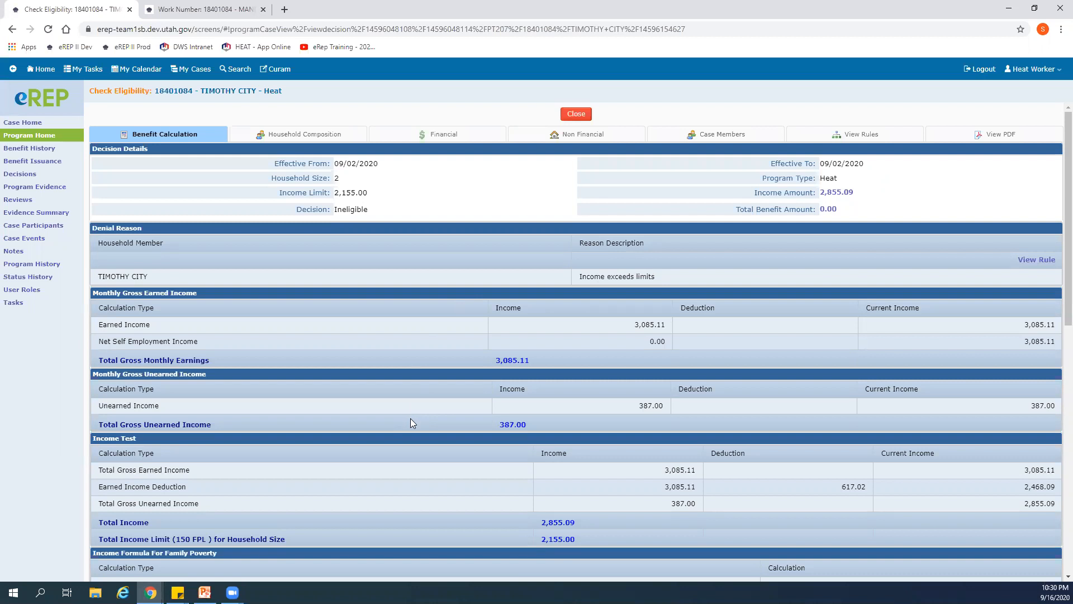
scroll(410, 423, down, 4)
scroll(410, 423, up, 3)
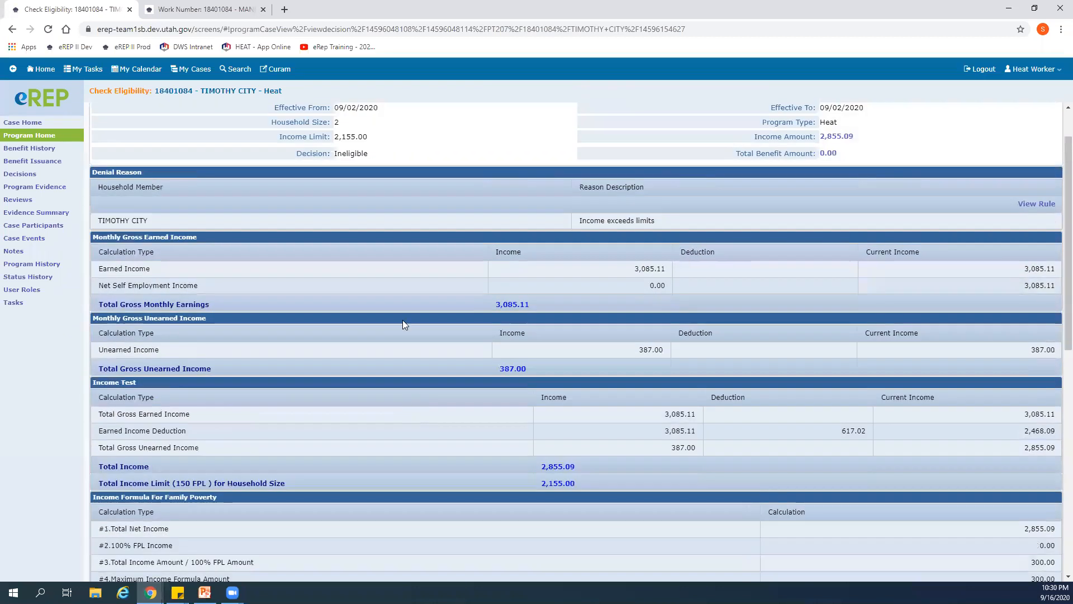
scroll(224, 286, up, 1)
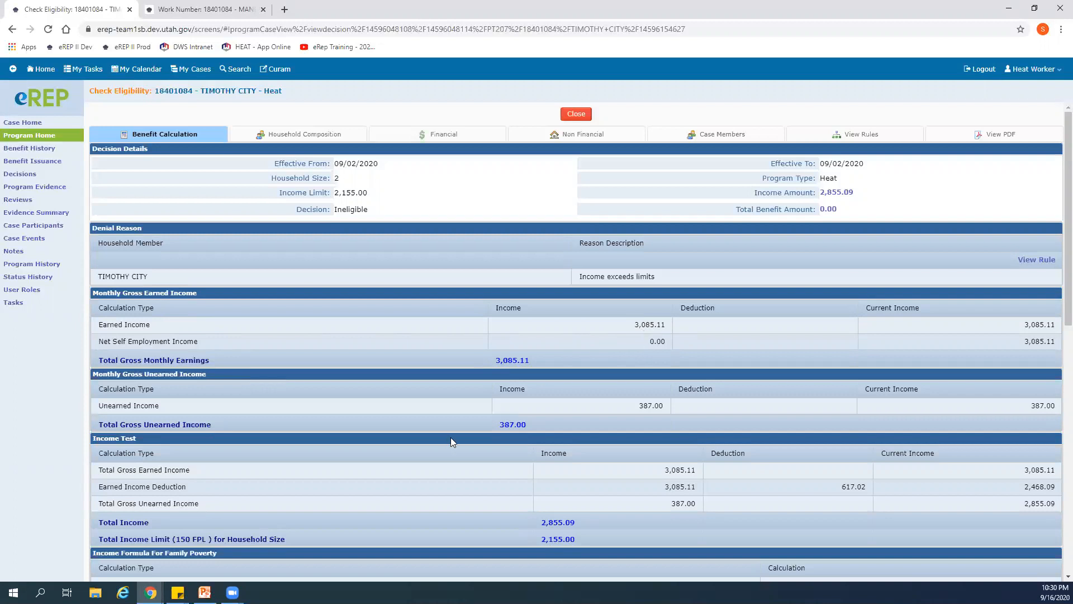
scroll(451, 437, down, 1)
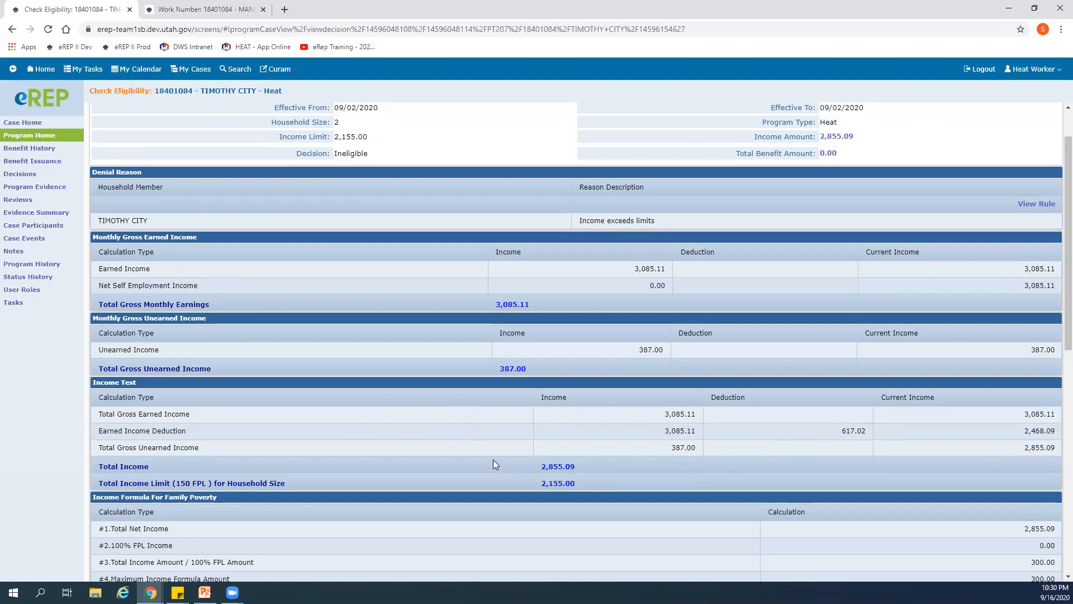
scroll(493, 459, down, 8)
scroll(492, 457, up, 9)
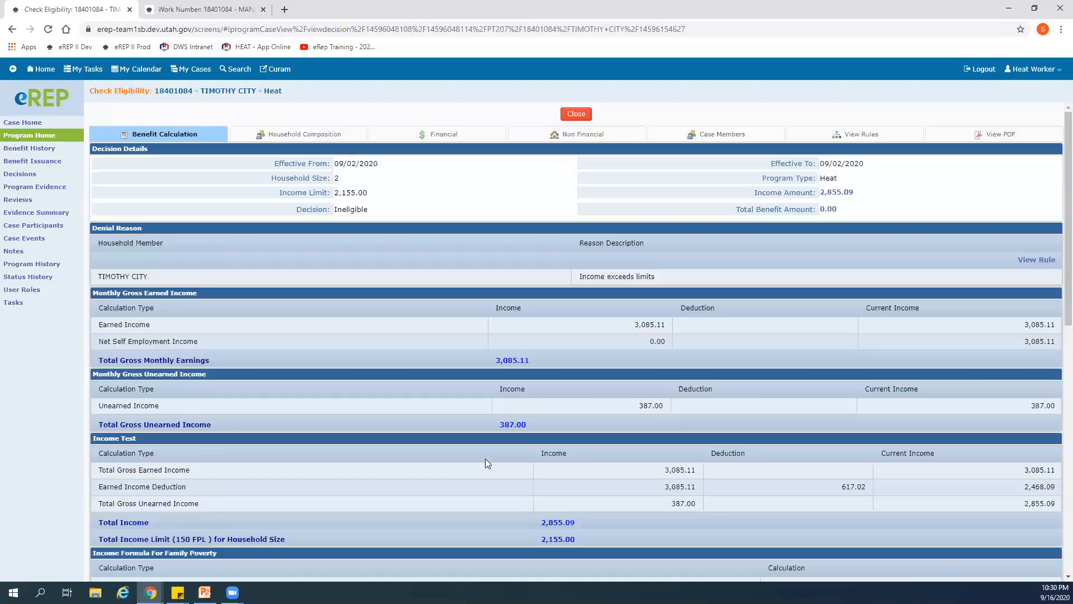
- Close the decision detail and decision details, and return through the case home to the case's evidence site map
click(578, 114)
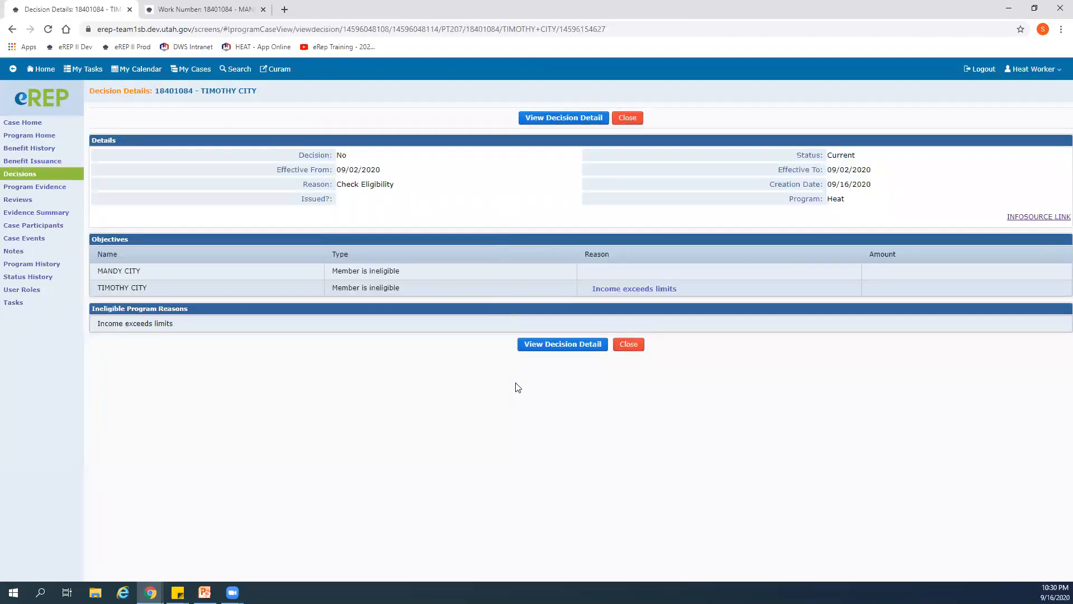
click(639, 345)
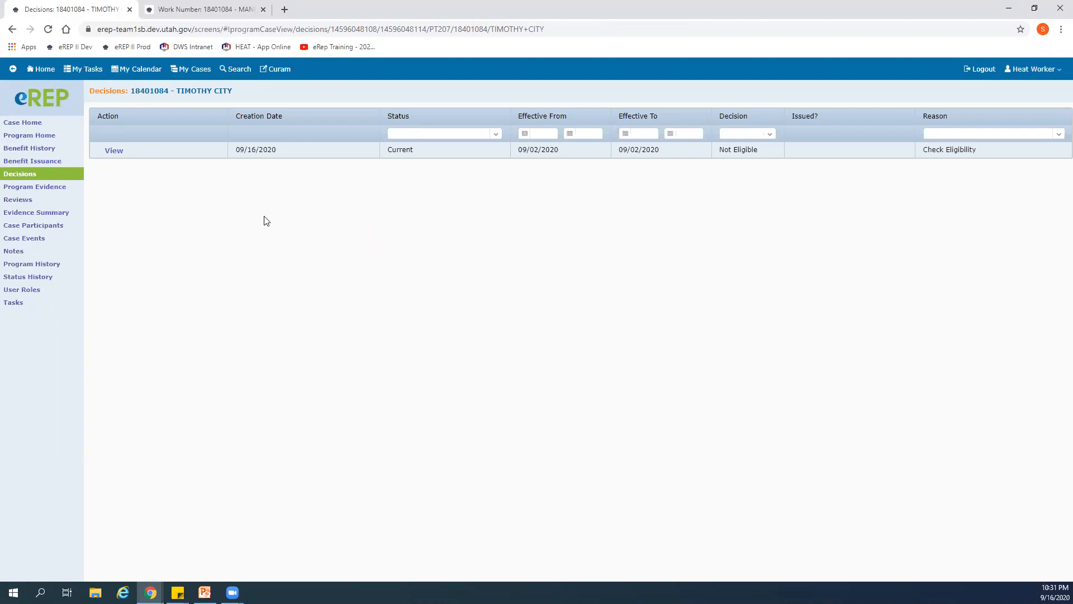
click(35, 123)
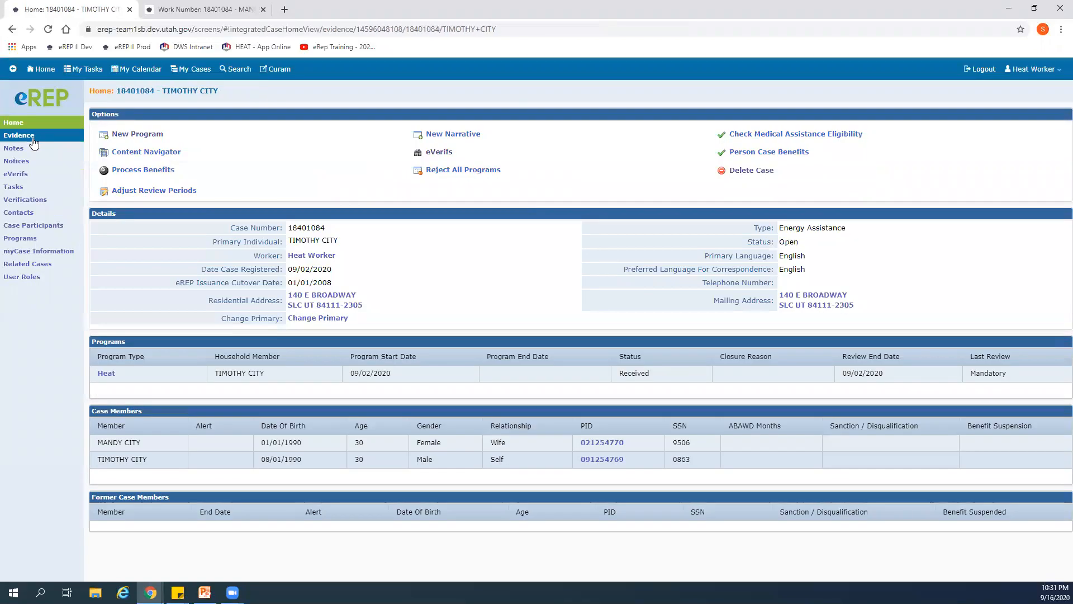
click(33, 140)
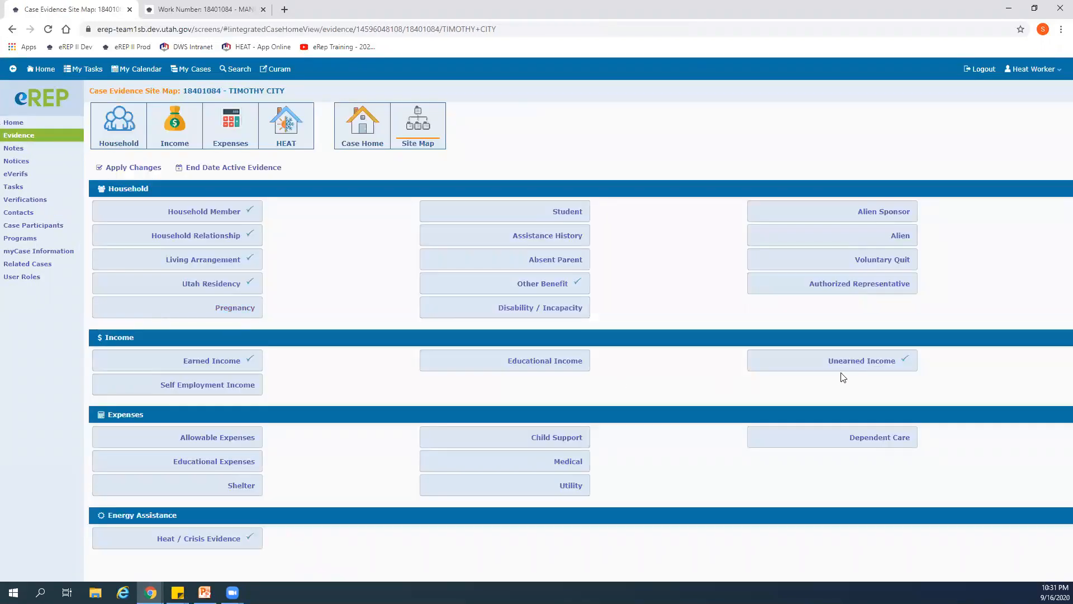